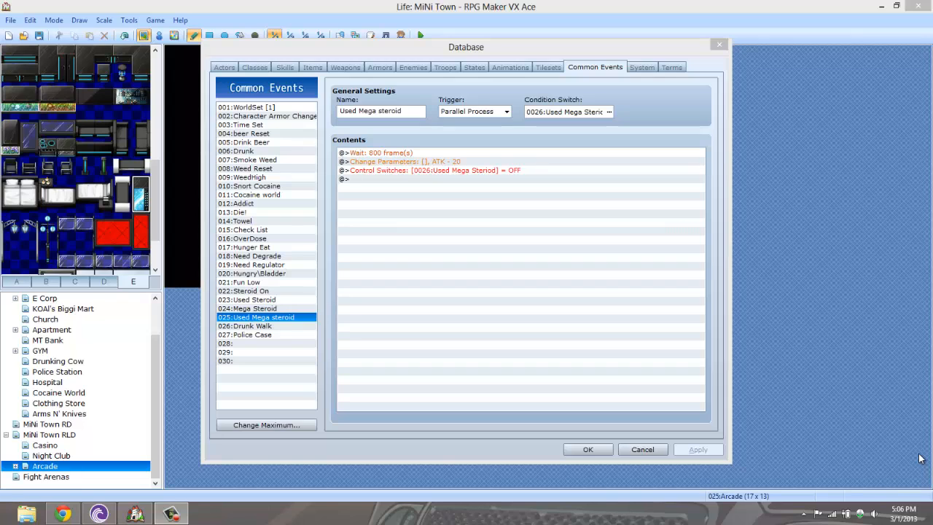
# Examine the beer Reset, Drink Beer and Drunk common events, including the individual commands of Drink Beer.
pyautogui.click(258, 142)
pyautogui.click(260, 135)
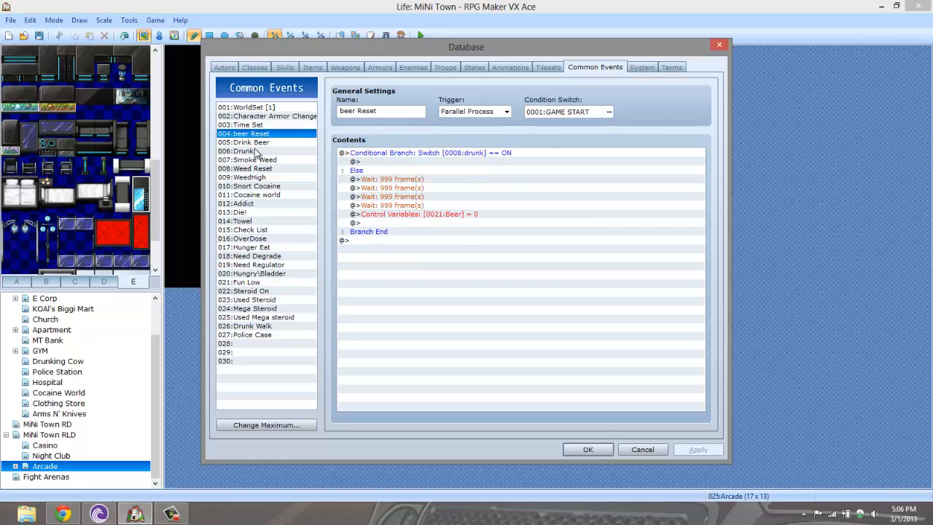
pyautogui.click(255, 143)
pyautogui.click(256, 152)
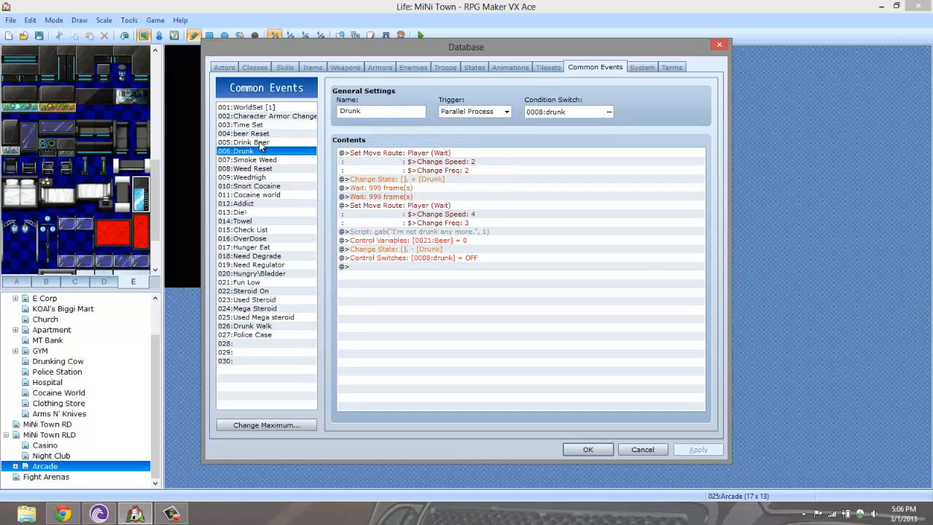
pyautogui.click(261, 143)
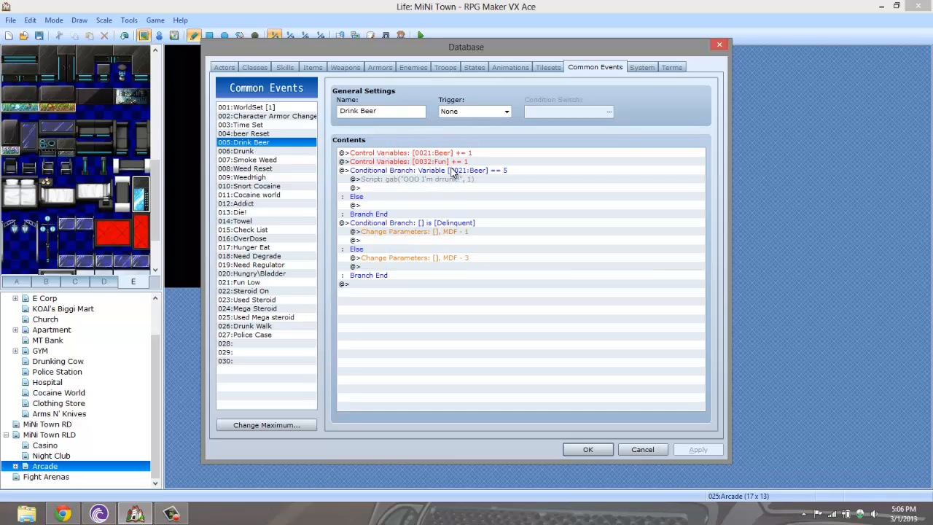
pyautogui.click(272, 134)
pyautogui.click(262, 143)
pyautogui.click(395, 161)
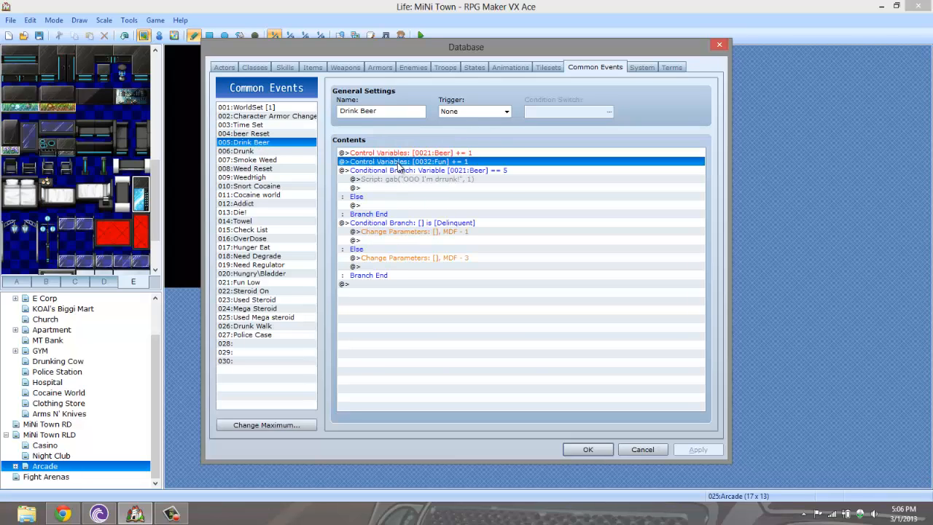
pyautogui.rightClick(395, 161)
pyautogui.click(381, 173)
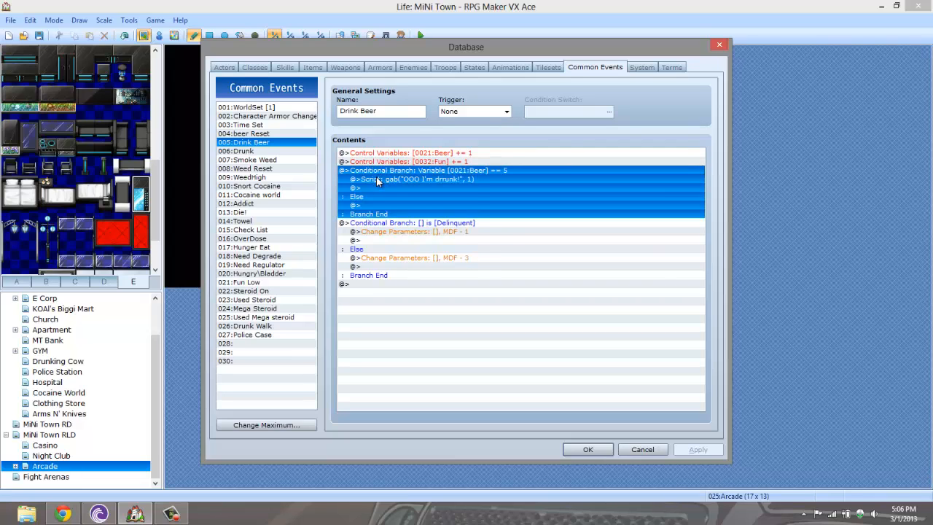
pyautogui.rightClick(377, 181)
pyautogui.click(562, 232)
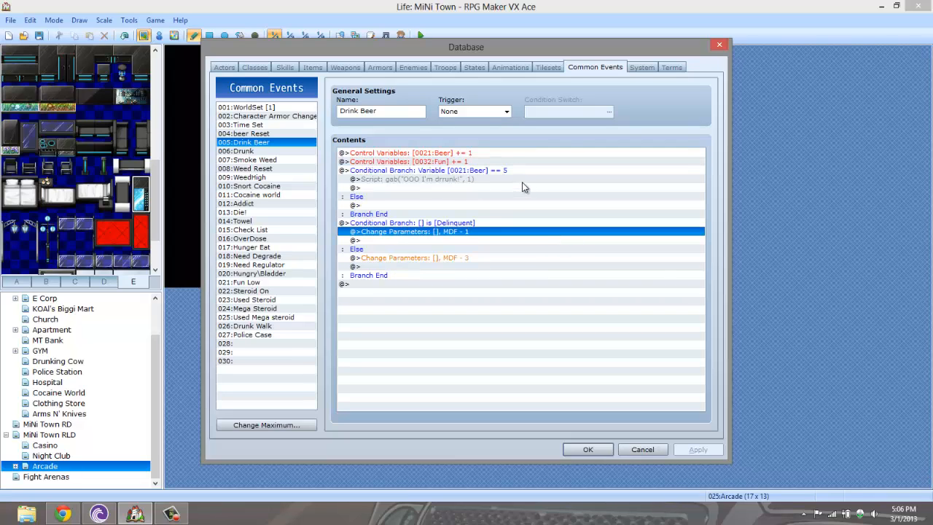
pyautogui.click(439, 180)
# Insert a Control Variables command for variable 0030:Bladder above the Beer == 5 conditional branch in the Drink Beer common event.
pyautogui.click(435, 172)
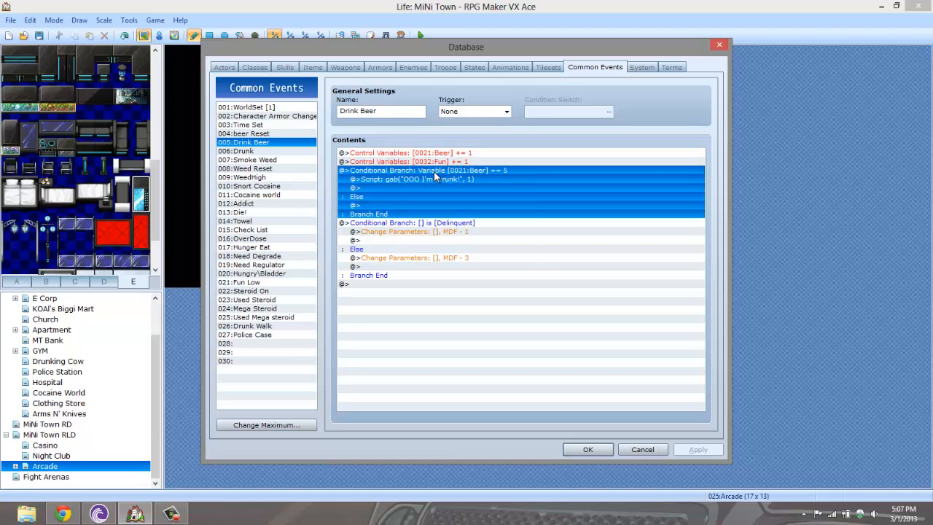
pyautogui.rightClick(435, 175)
pyautogui.click(446, 182)
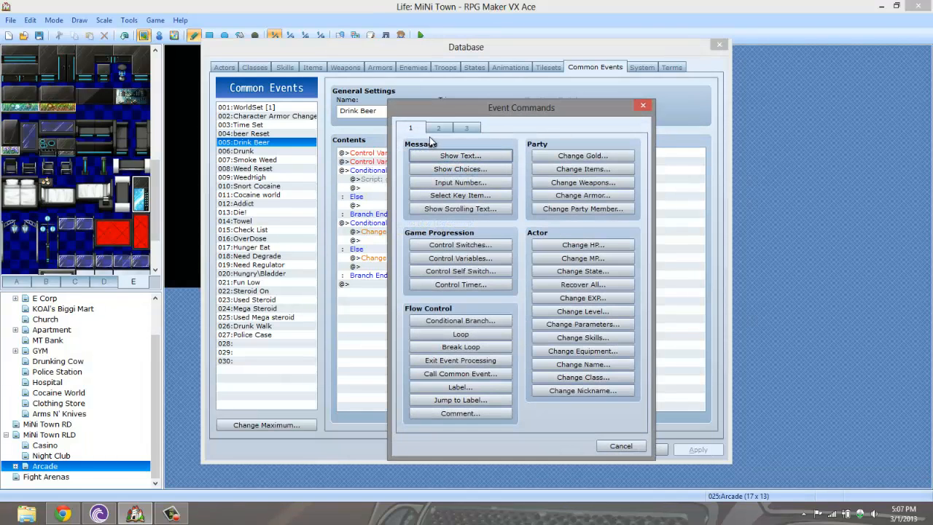
pyautogui.click(438, 129)
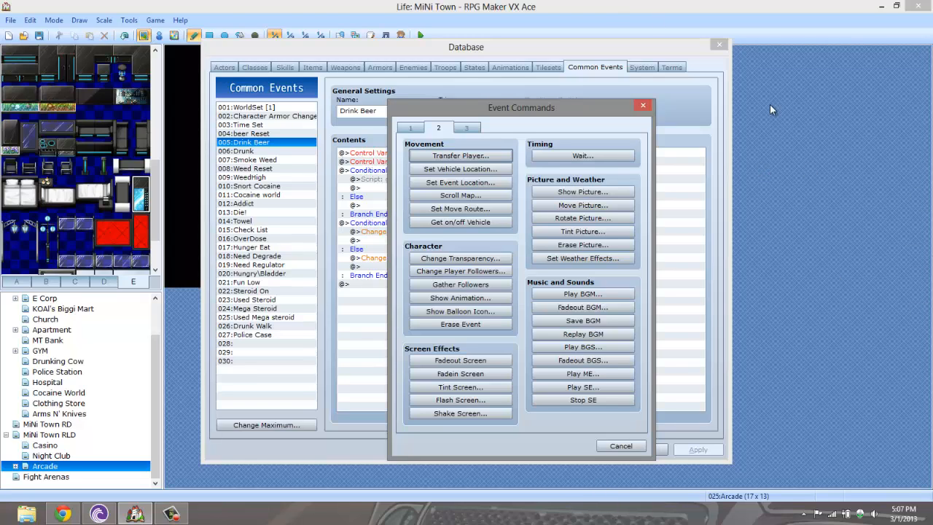
pyautogui.click(415, 127)
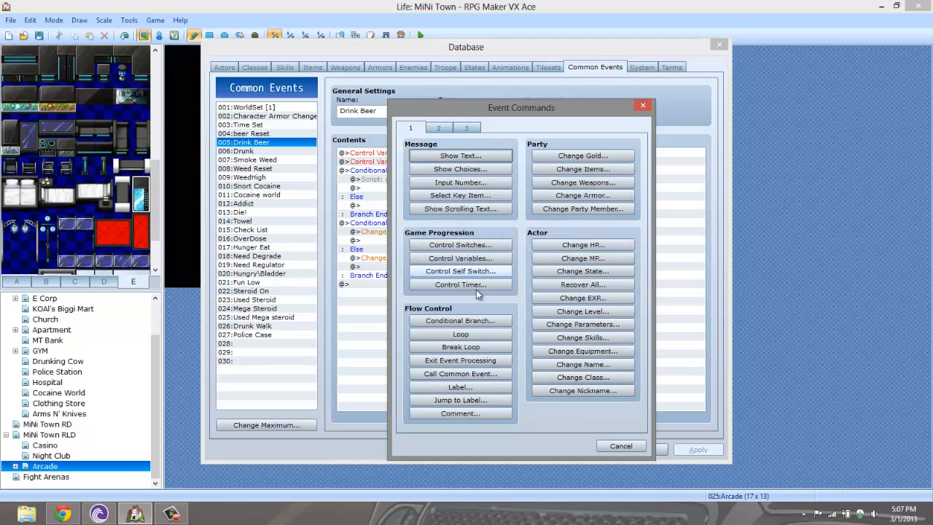
pyautogui.click(472, 258)
pyautogui.click(536, 199)
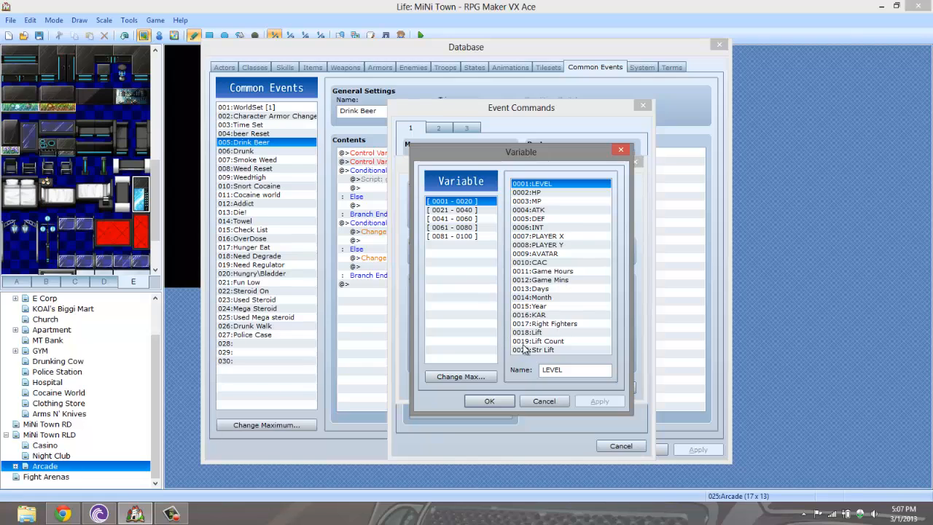
pyautogui.click(452, 210)
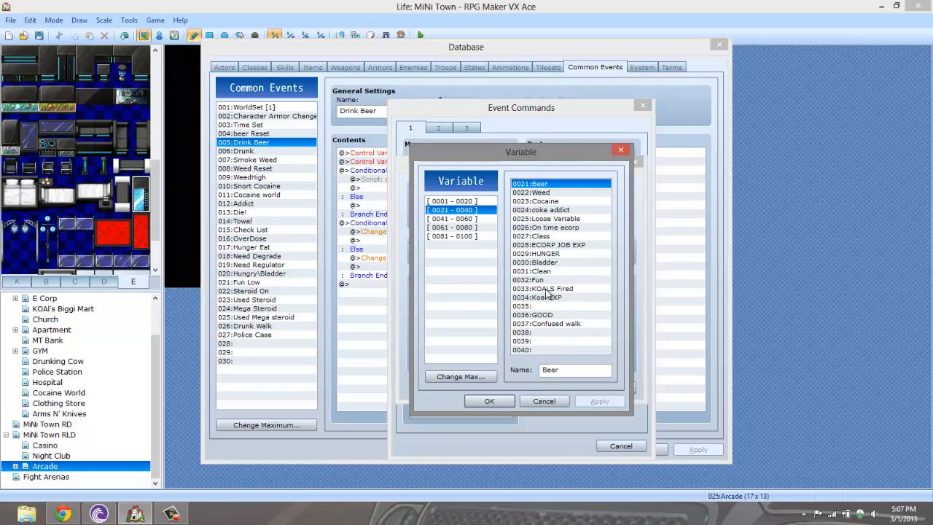
pyautogui.doubleClick(548, 262)
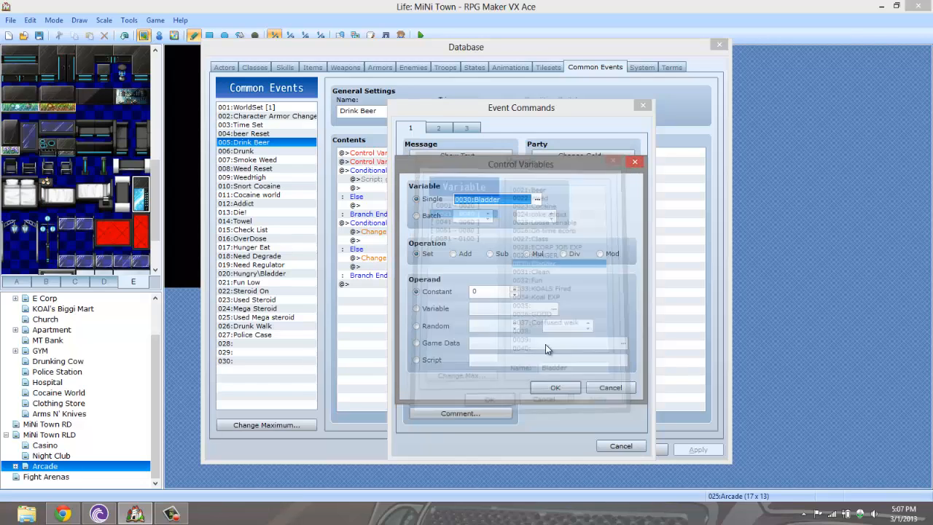
# Make the Bladder command subtract a constant of 3 and apply the database changes.
pyautogui.click(491, 253)
pyautogui.doubleClick(499, 291)
pyautogui.write('3')
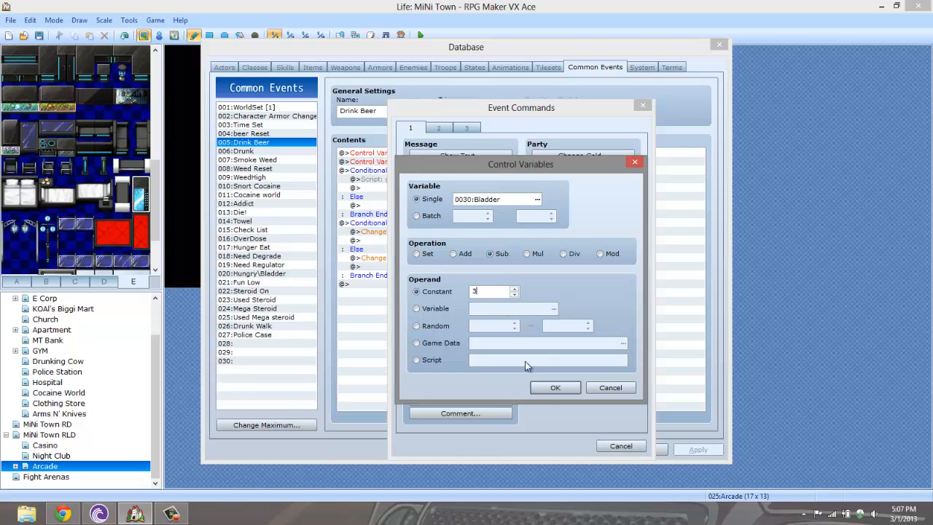
pyautogui.click(555, 386)
pyautogui.click(697, 449)
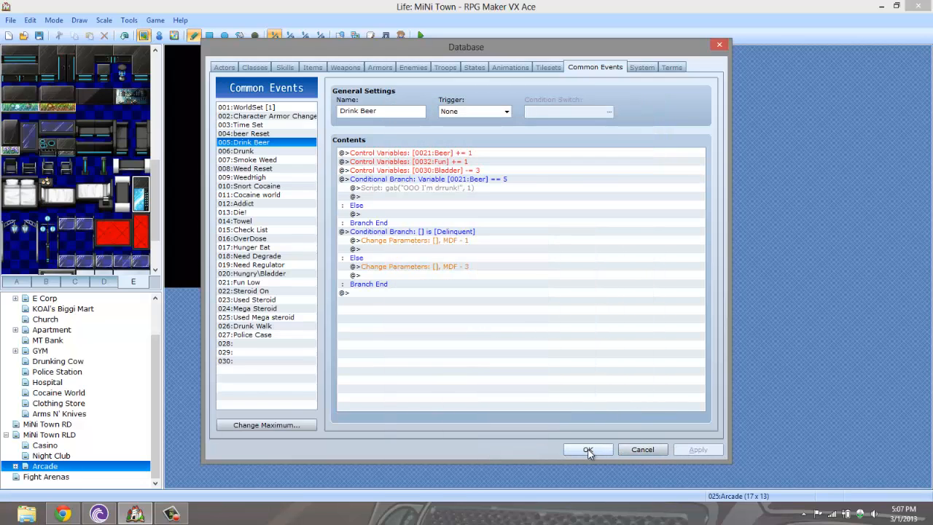
# Name the empty item slot 029 "Grape Soda" in the item database.
pyautogui.click(311, 67)
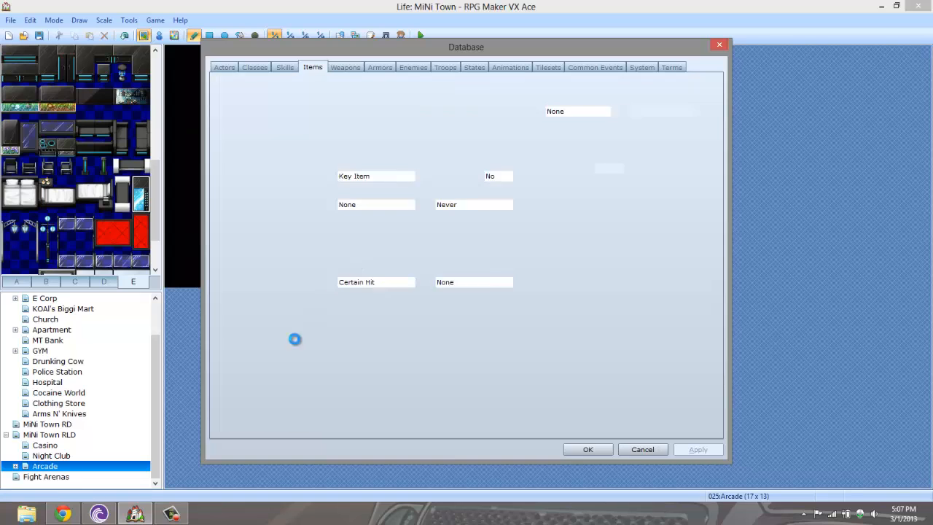
pyautogui.click(251, 352)
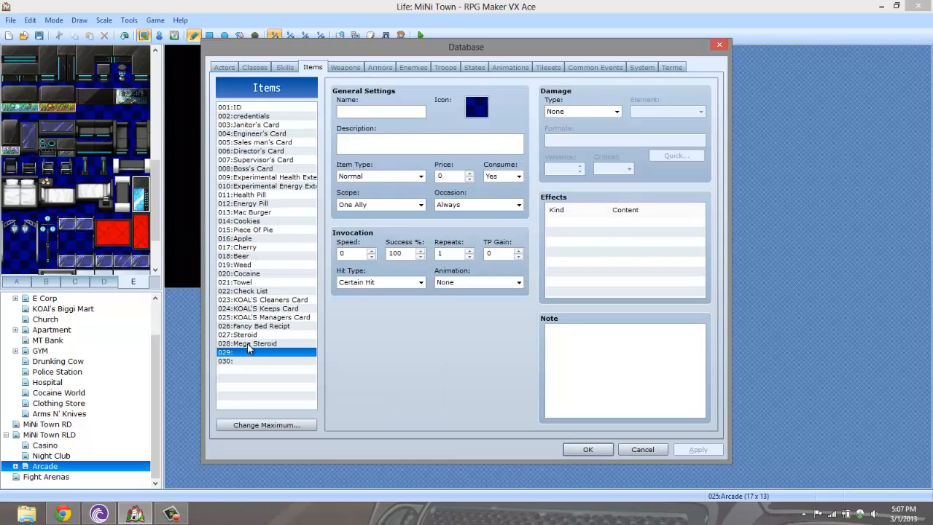
pyautogui.click(250, 344)
pyautogui.click(257, 334)
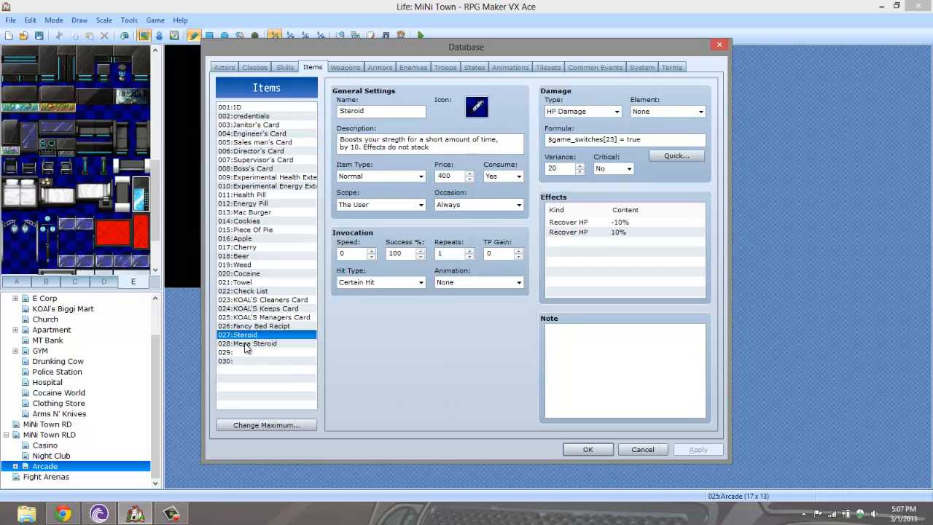
pyautogui.click(252, 343)
pyautogui.click(247, 334)
pyautogui.click(244, 353)
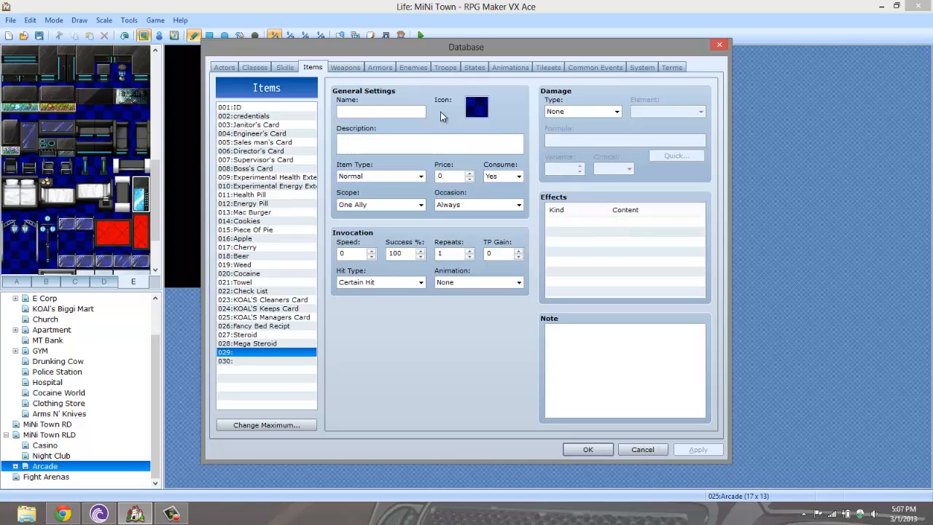
pyautogui.click(403, 111)
pyautogui.write('G')
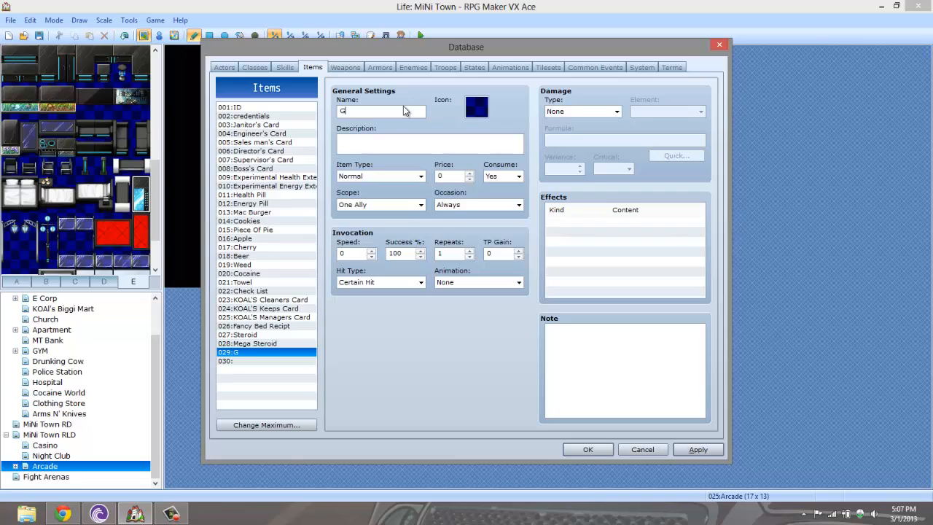
pyautogui.write('rape Soda')
# Browse the icon set for an icon that suits the Grape Soda item, and close the icon selection without choosing one.
pyautogui.click(476, 105)
pyautogui.doubleClick(477, 105)
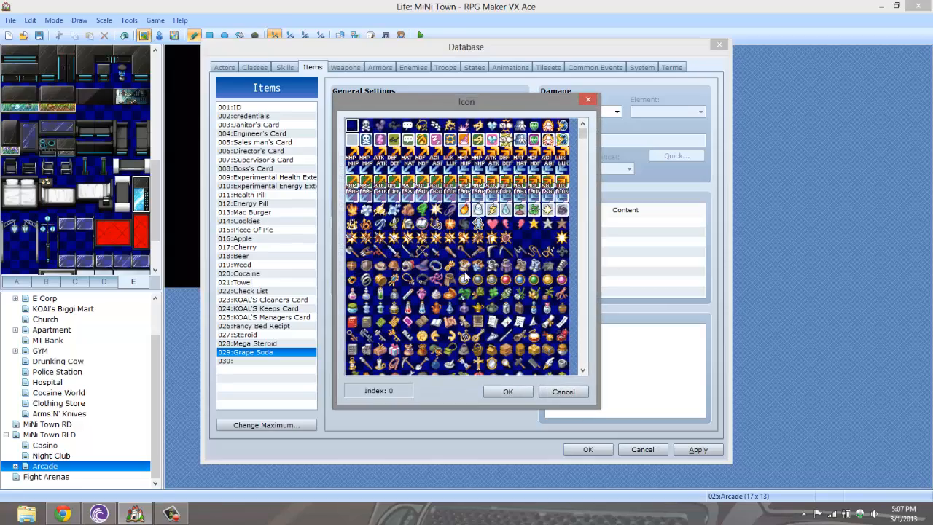
pyautogui.scroll(-2, 464, 273)
pyautogui.scroll(-15, 465, 273)
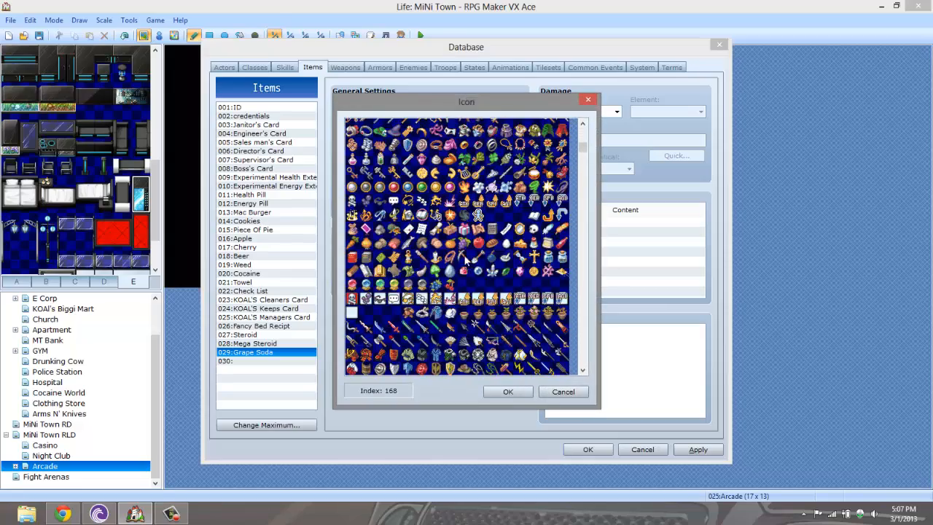
pyautogui.scroll(6, 470, 246)
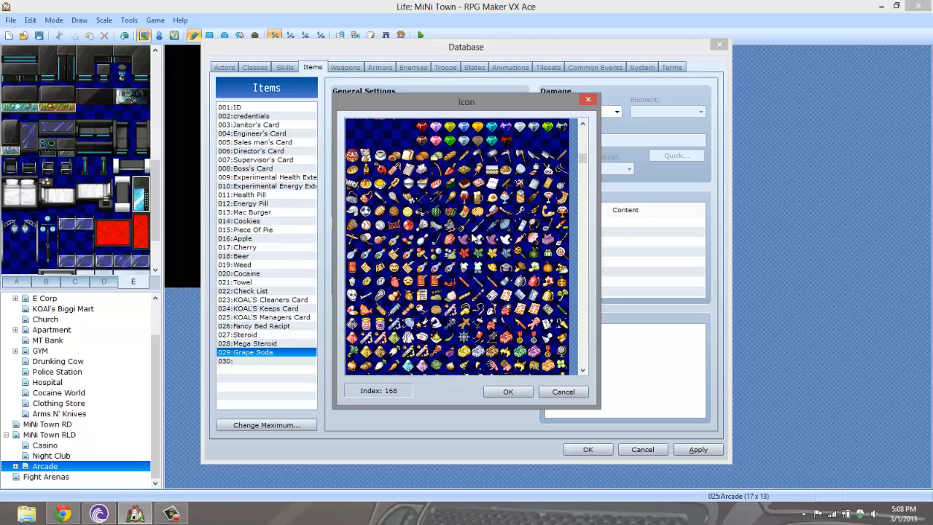
pyautogui.scroll(3, 472, 241)
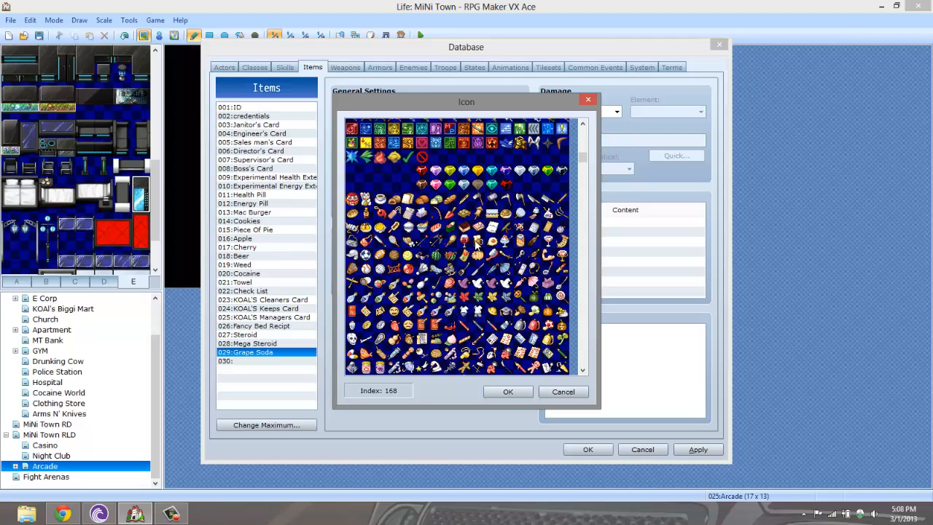
pyautogui.scroll(-10, 476, 242)
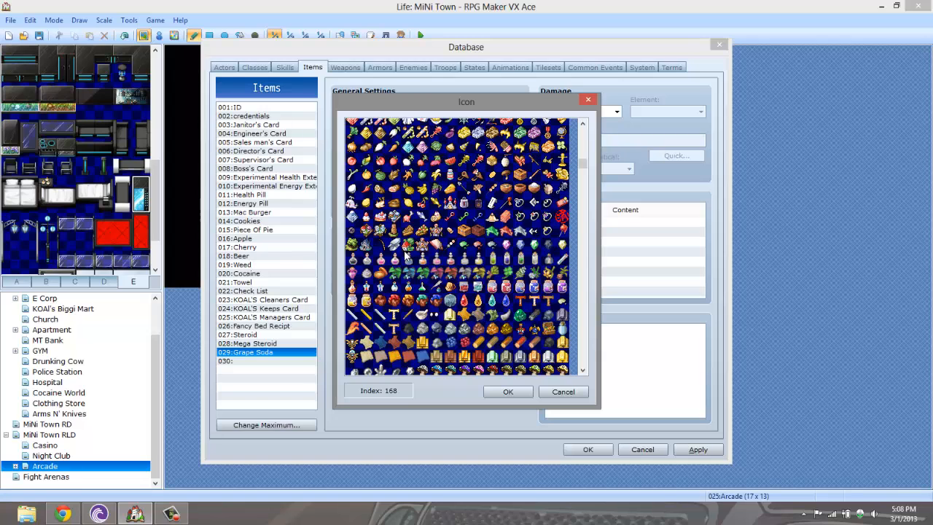
pyautogui.scroll(-3, 406, 255)
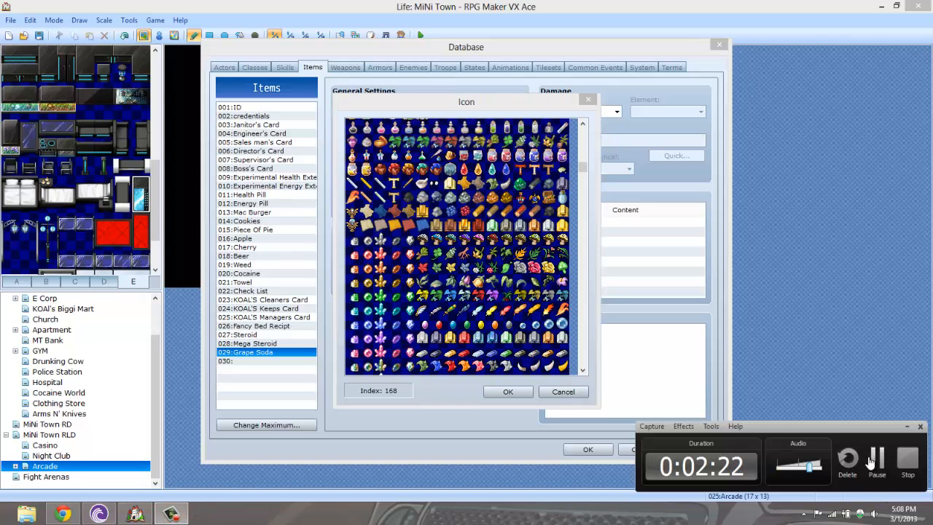
pyautogui.click(907, 427)
pyautogui.click(422, 308)
pyautogui.scroll(-2, 430, 309)
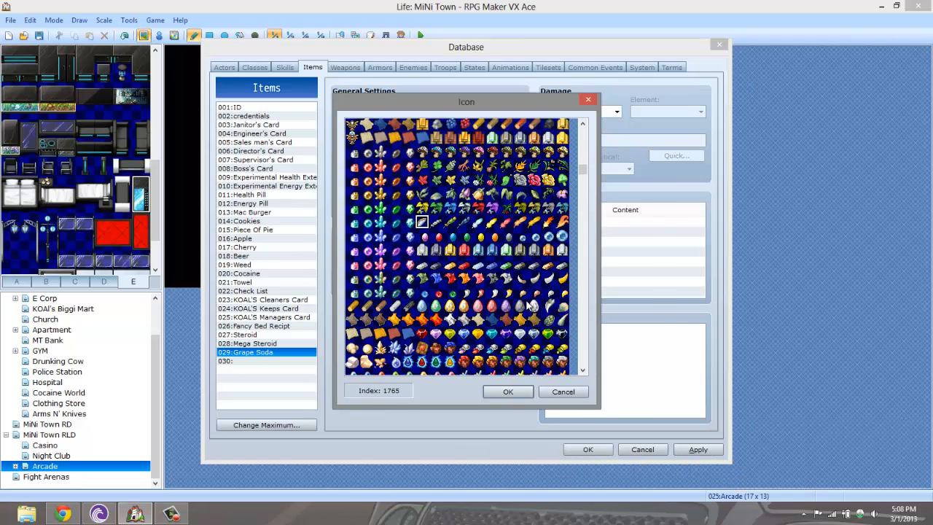
pyautogui.scroll(-1, 528, 306)
pyautogui.scroll(-2, 528, 306)
pyautogui.scroll(-1, 527, 306)
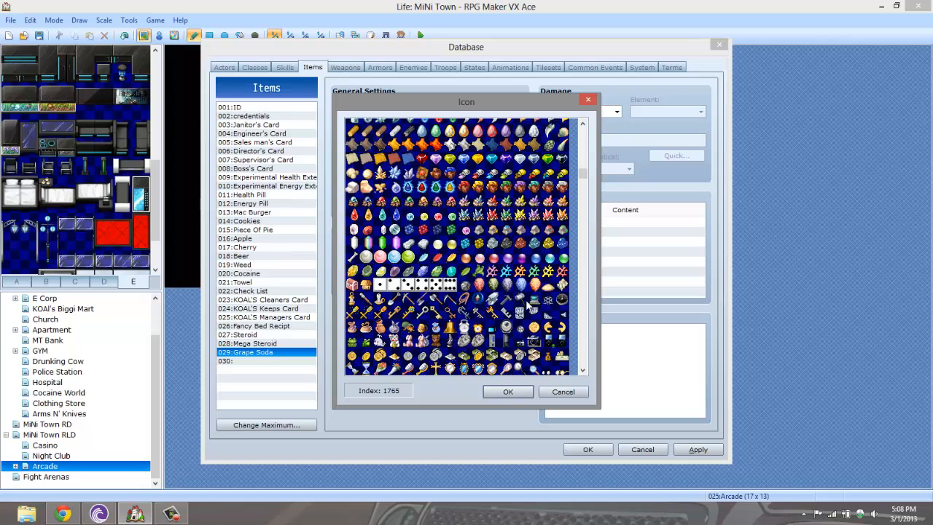
pyautogui.scroll(-4, 527, 306)
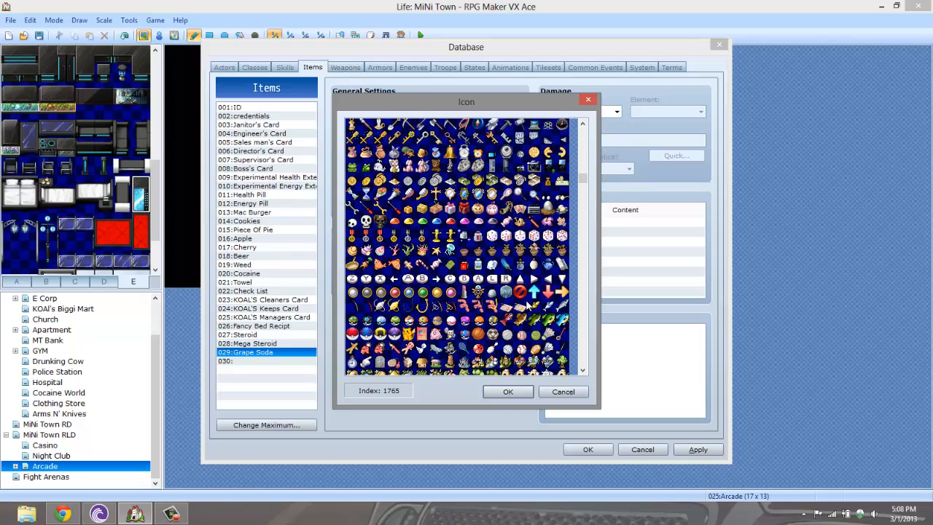
pyautogui.scroll(-4, 527, 306)
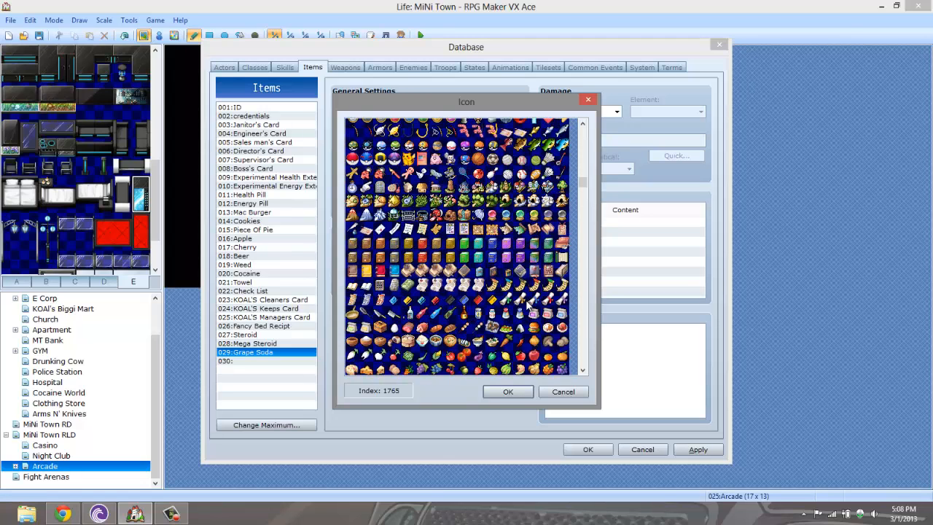
pyautogui.scroll(-1, 528, 306)
pyautogui.scroll(-2, 527, 306)
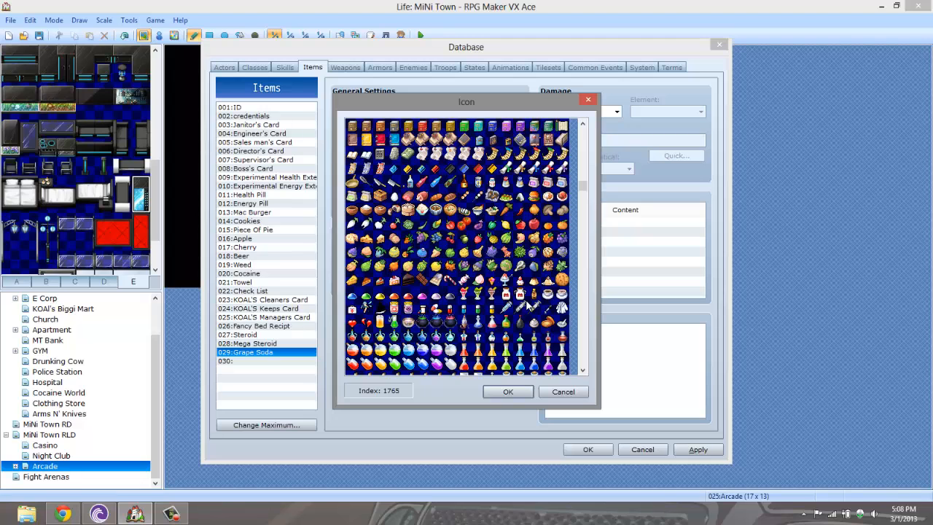
pyautogui.scroll(-1, 528, 306)
pyautogui.scroll(-5, 528, 306)
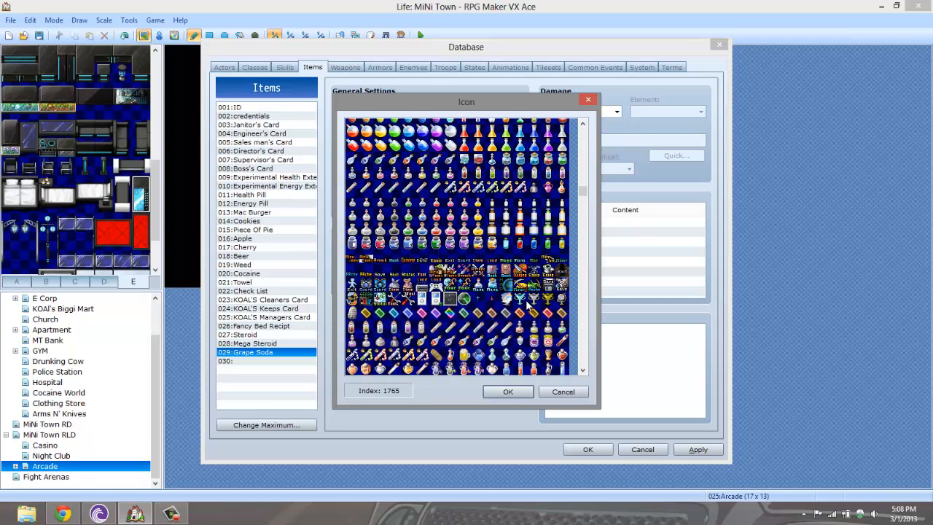
pyautogui.scroll(-3, 527, 306)
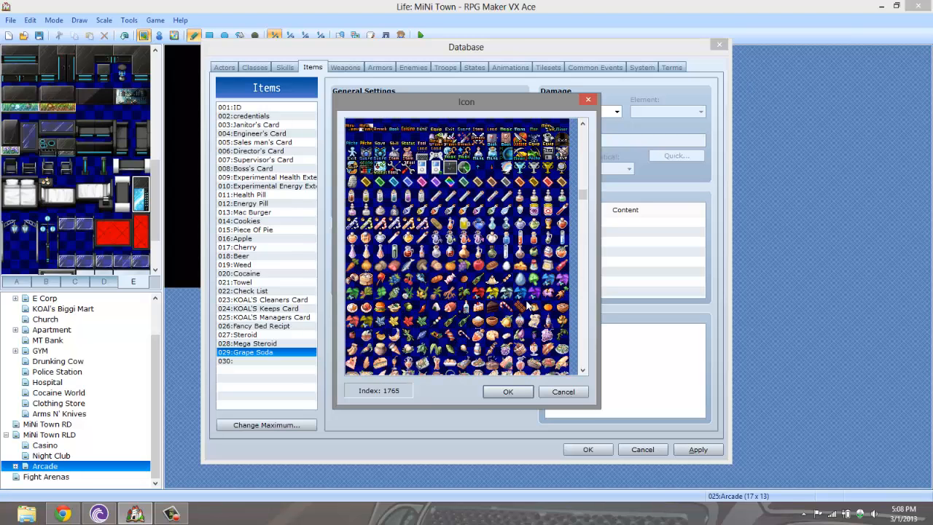
pyautogui.scroll(-1, 527, 306)
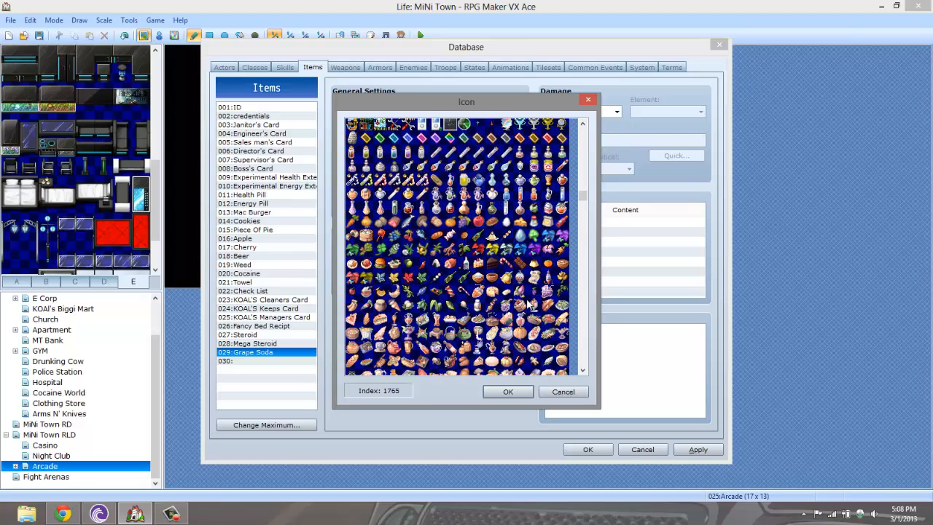
pyautogui.scroll(-1, 528, 304)
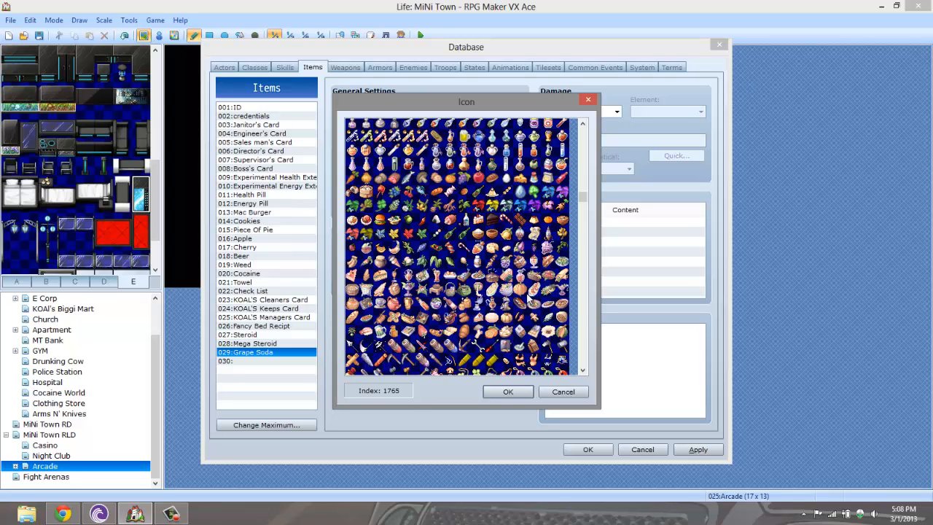
pyautogui.scroll(-1, 528, 299)
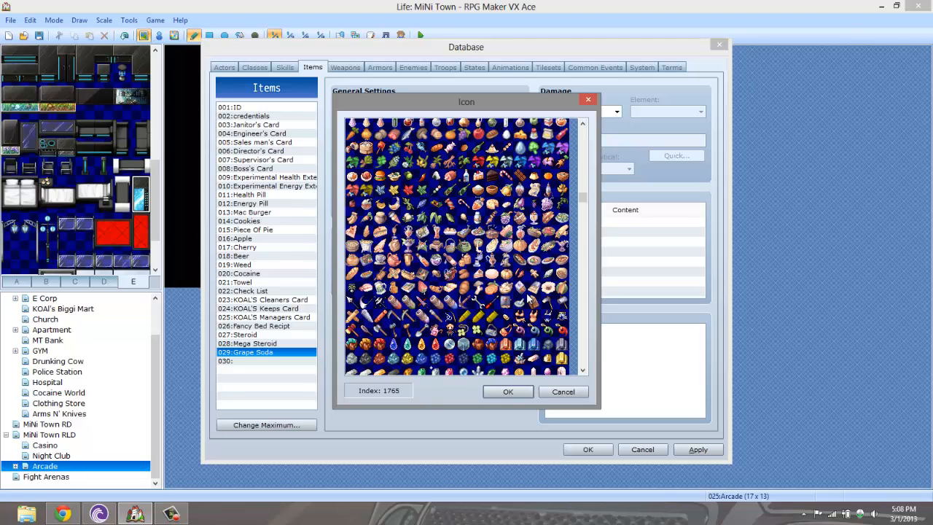
pyautogui.scroll(-4, 528, 299)
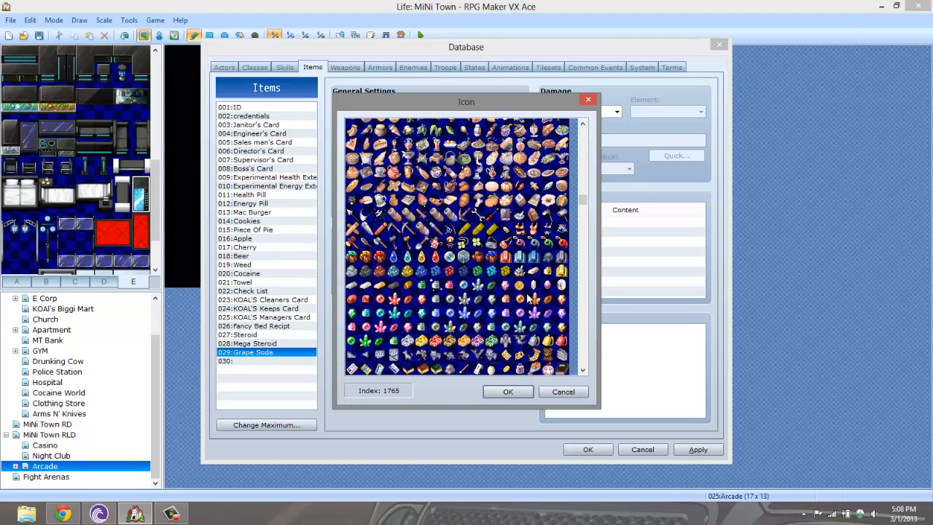
pyautogui.scroll(-1, 528, 296)
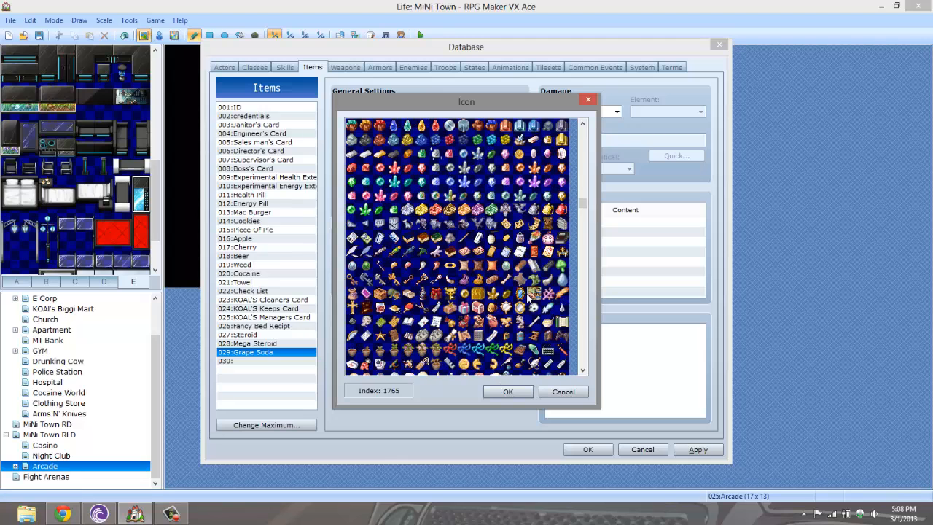
pyautogui.scroll(-1, 528, 296)
pyautogui.scroll(-1, 527, 298)
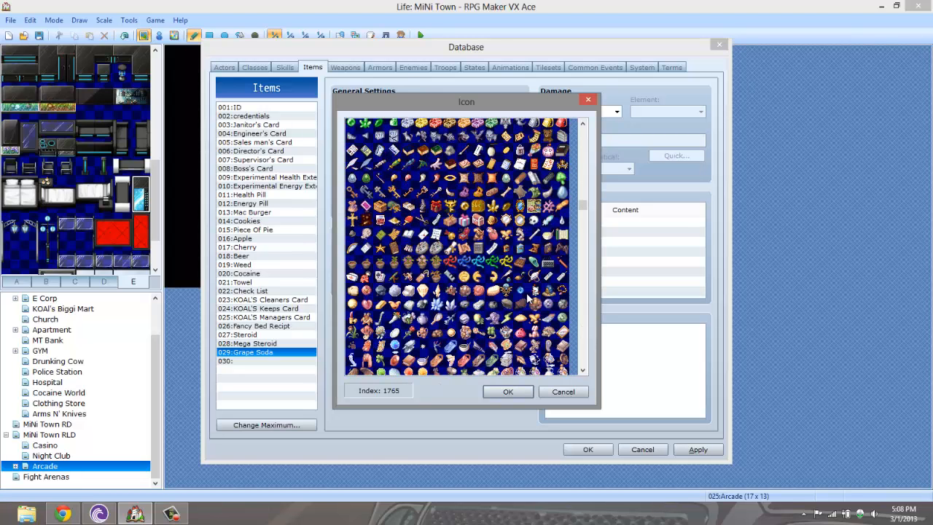
pyautogui.scroll(-1, 527, 297)
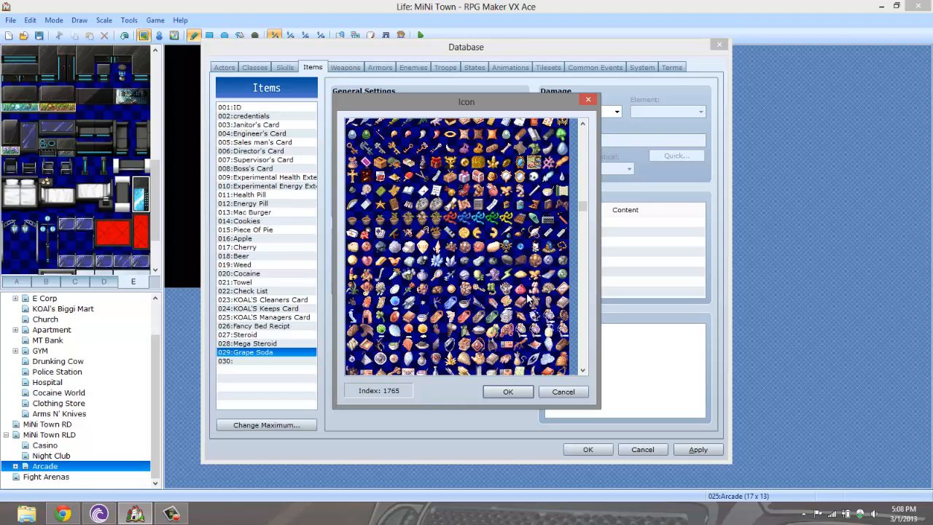
pyautogui.scroll(-4, 527, 296)
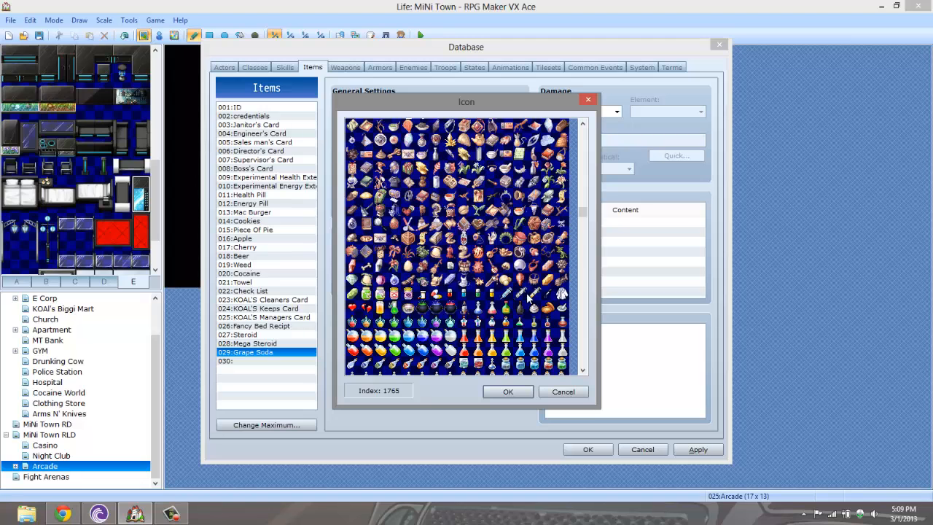
pyautogui.scroll(-2, 527, 296)
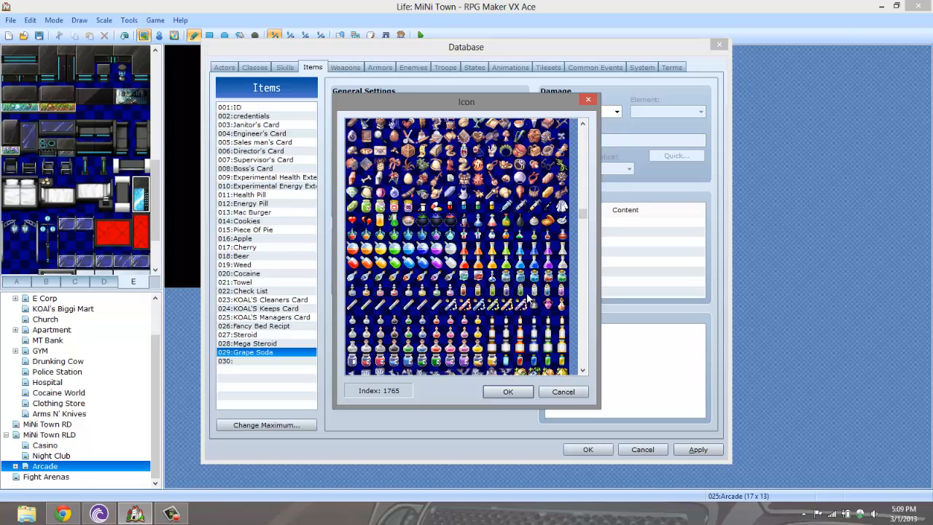
pyautogui.scroll(-1, 527, 296)
pyautogui.scroll(-5, 527, 296)
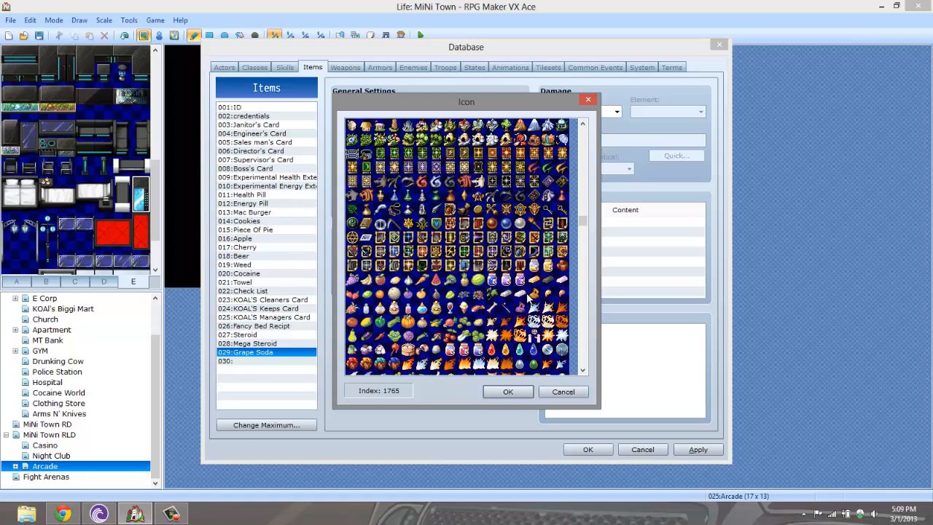
pyautogui.scroll(-8, 528, 296)
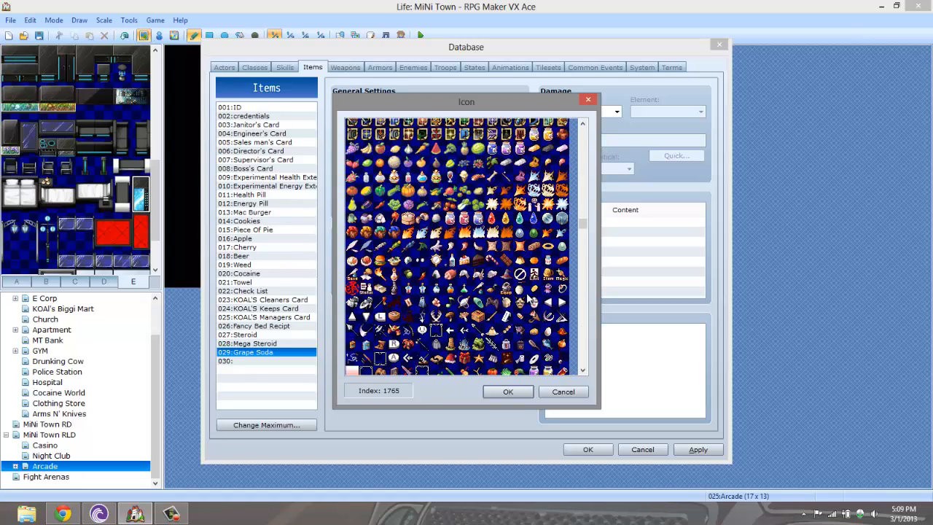
pyautogui.scroll(-10, 528, 299)
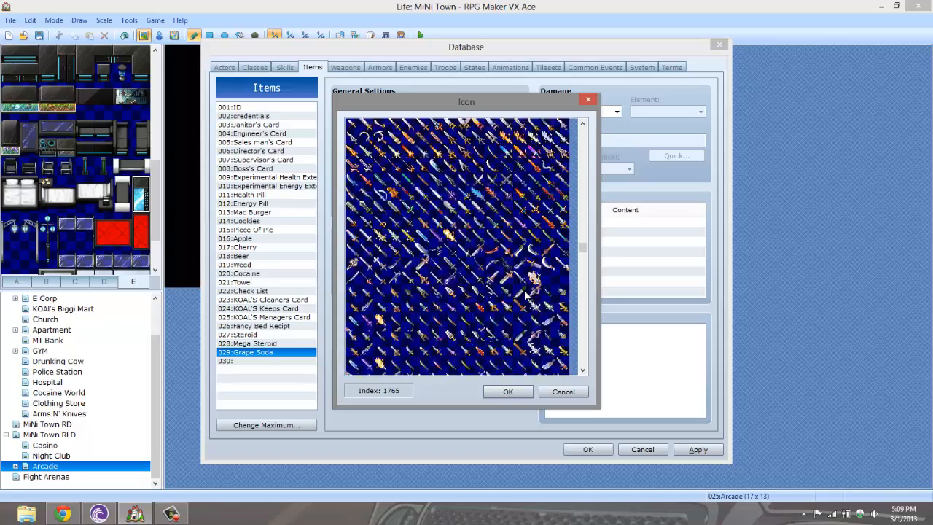
pyautogui.scroll(-10, 524, 286)
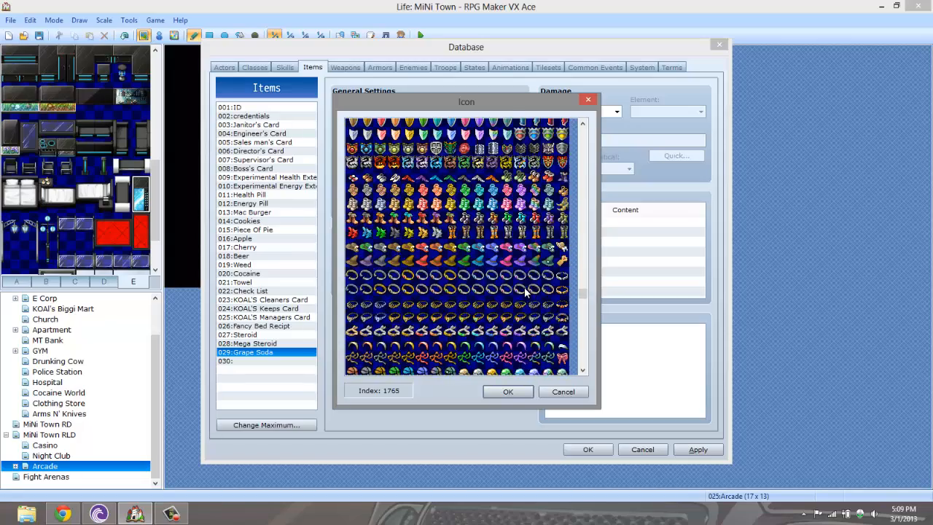
pyautogui.scroll(-10, 522, 289)
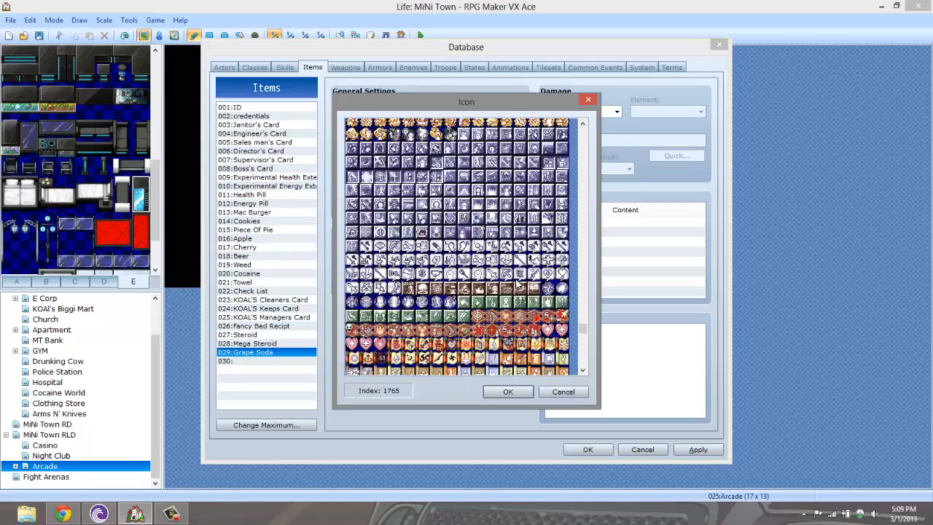
pyautogui.scroll(-3, 450, 305)
pyautogui.click(562, 391)
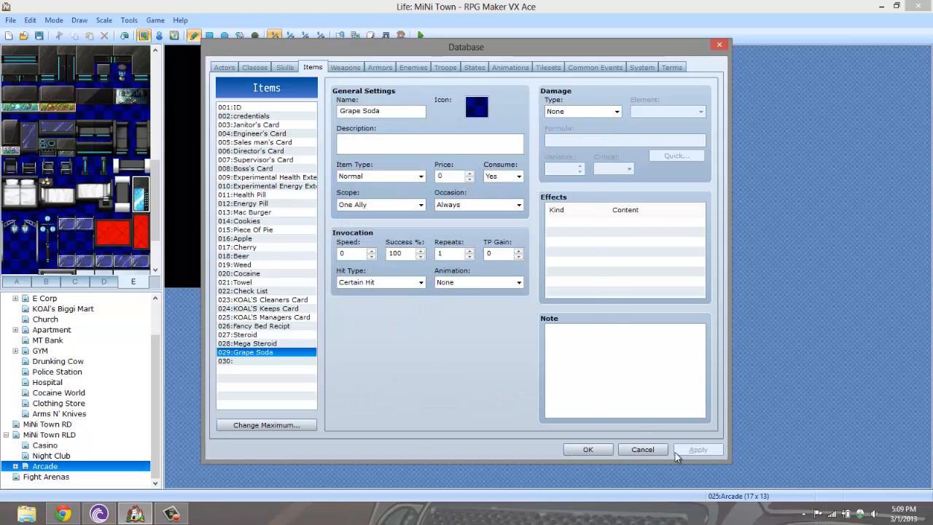
# Save and close the database, and display the MiNi Town BD map with its child maps collapsed in the map tree.
pyautogui.click(592, 449)
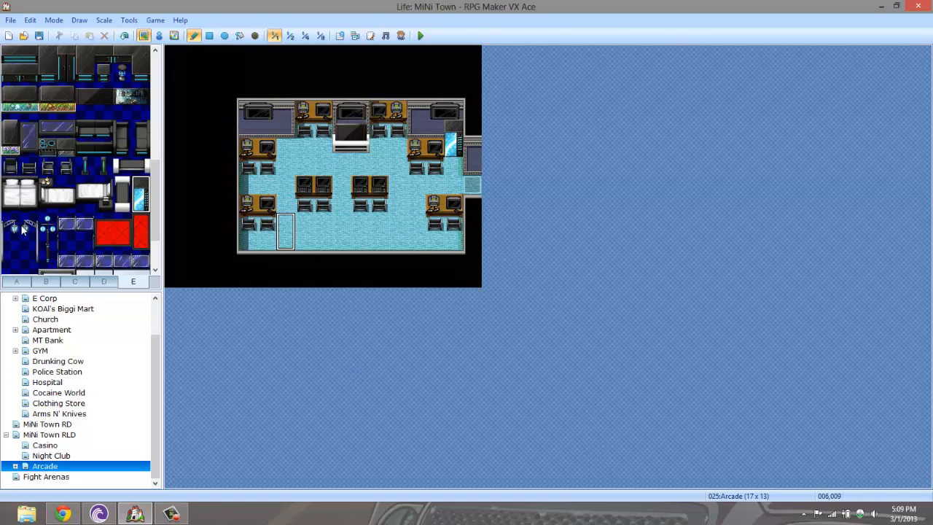
pyautogui.scroll(2, 153, 372)
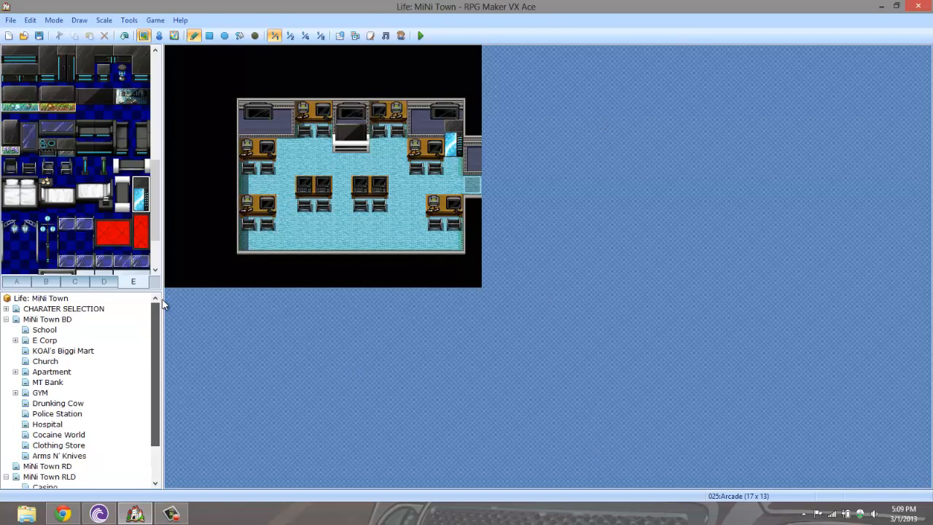
pyautogui.click(6, 320)
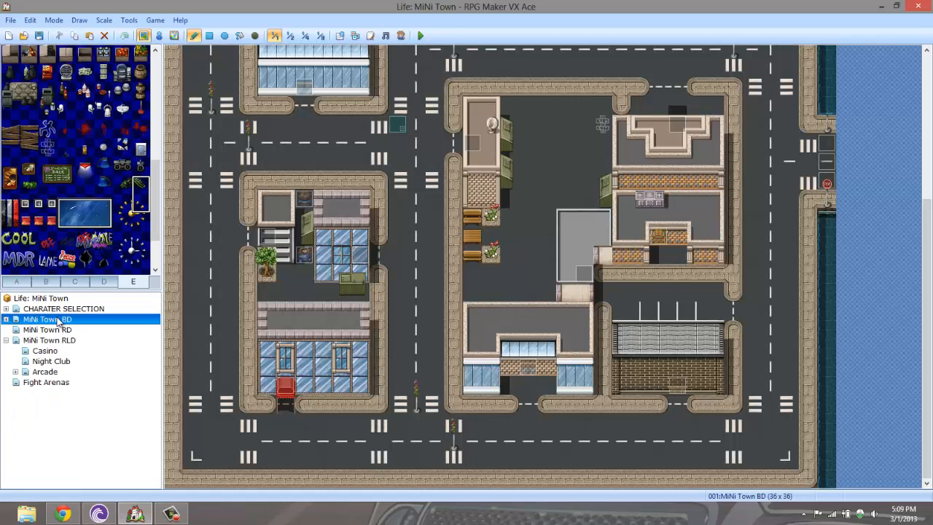
# Examine the Pearl ABS scripts in the Script Editor, including Pearl Kernel and Pearl Battler settings.
pyautogui.click(371, 35)
pyautogui.moveTo(332, 196); pyautogui.dragTo(332, 400)
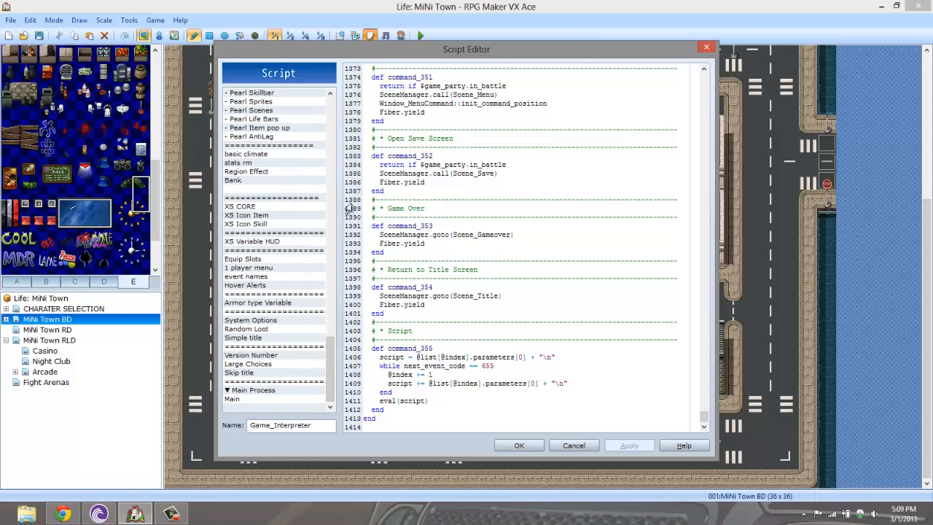
pyautogui.scroll(5, 330, 355)
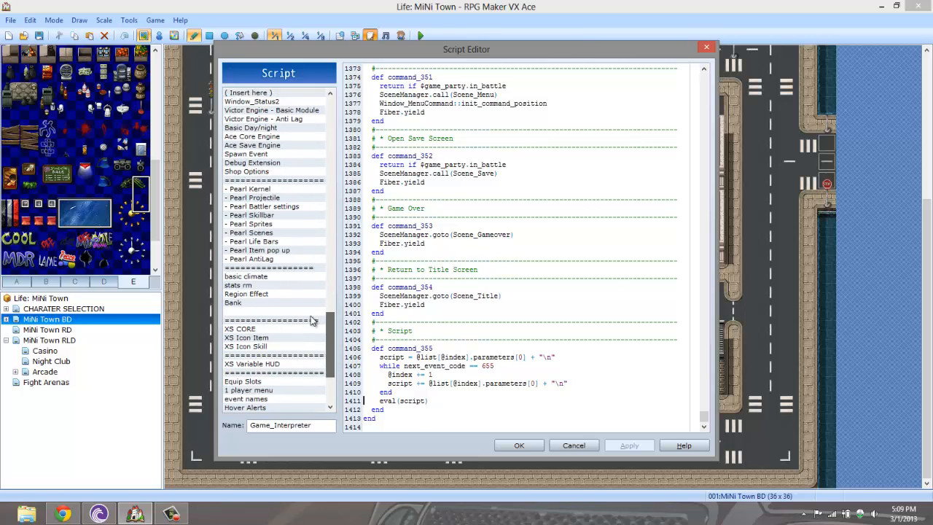
pyautogui.click(263, 190)
pyautogui.click(254, 260)
pyautogui.click(255, 191)
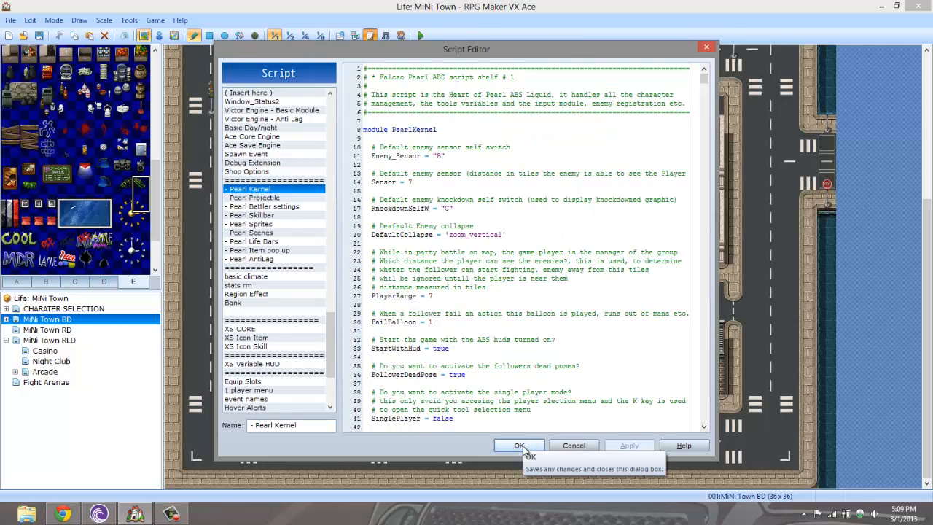
pyautogui.click(260, 207)
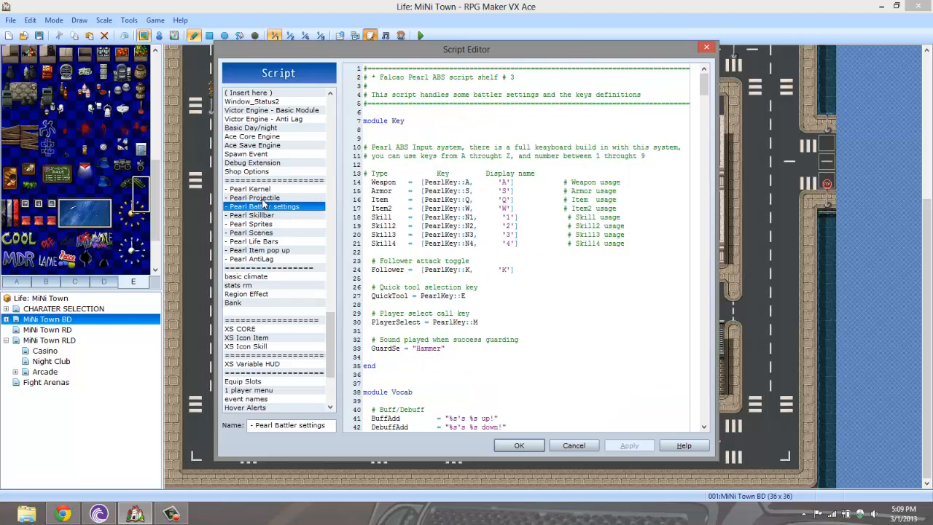
# Review the Pearl Projectile, Kernel, Battler settings, Sprites and Skillbar scripts, and close the Script Editor.
pyautogui.click(258, 198)
pyautogui.click(259, 189)
pyautogui.click(262, 207)
pyautogui.click(263, 224)
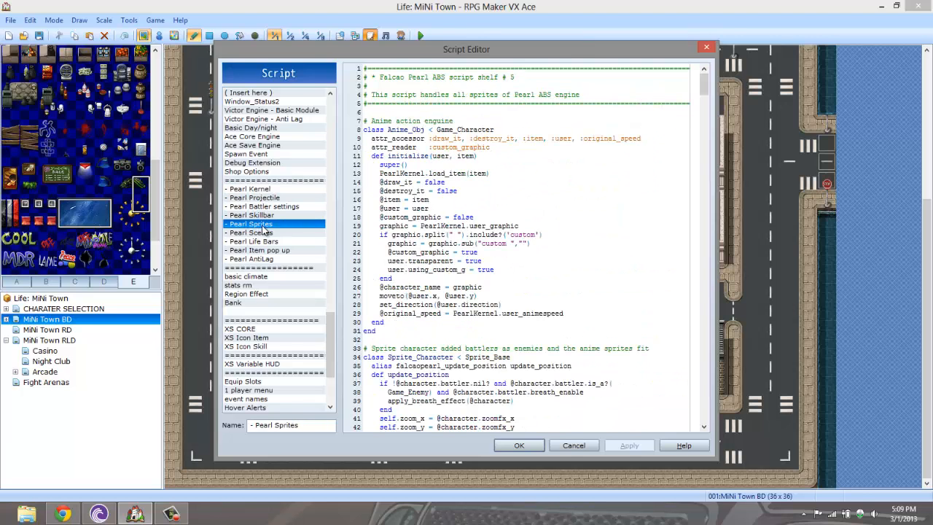
pyautogui.click(263, 216)
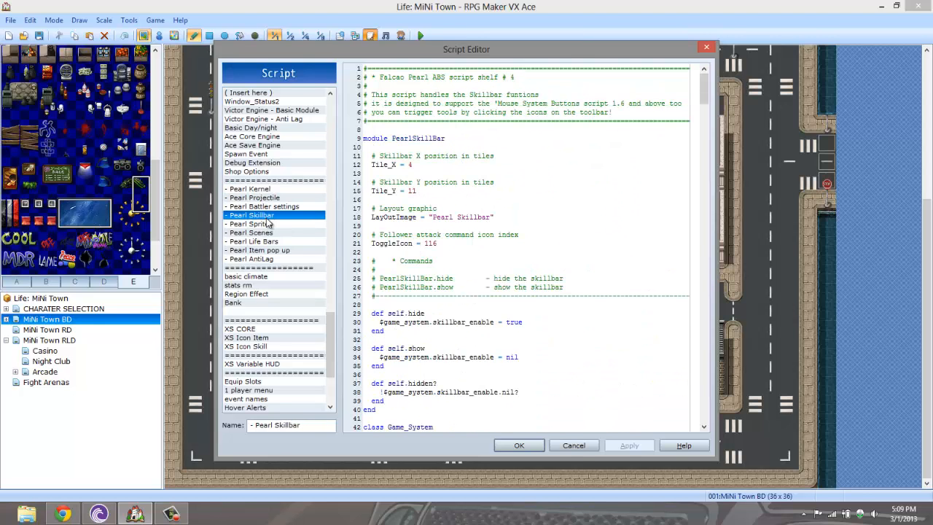
pyautogui.click(537, 442)
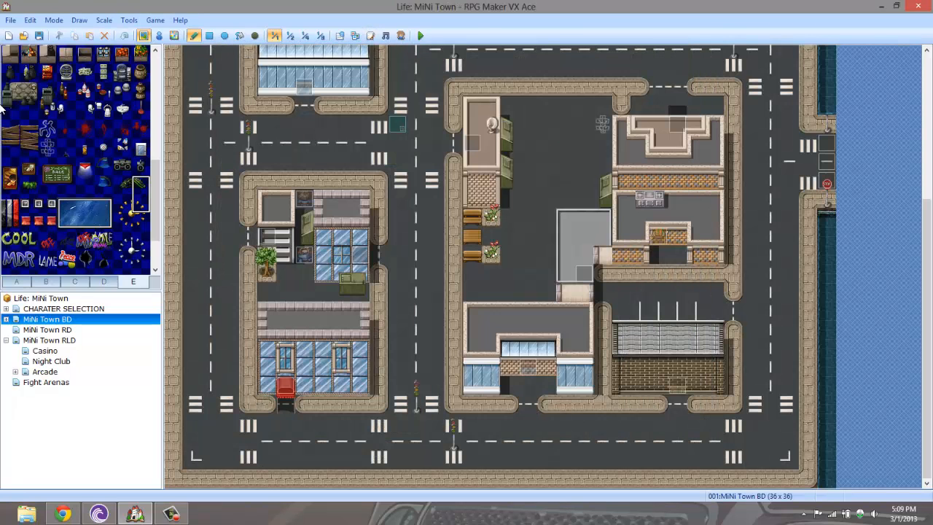
# Examine the CHARATER SELECTION map and the full extent of the MiNi Town BD map.
pyautogui.click(37, 310)
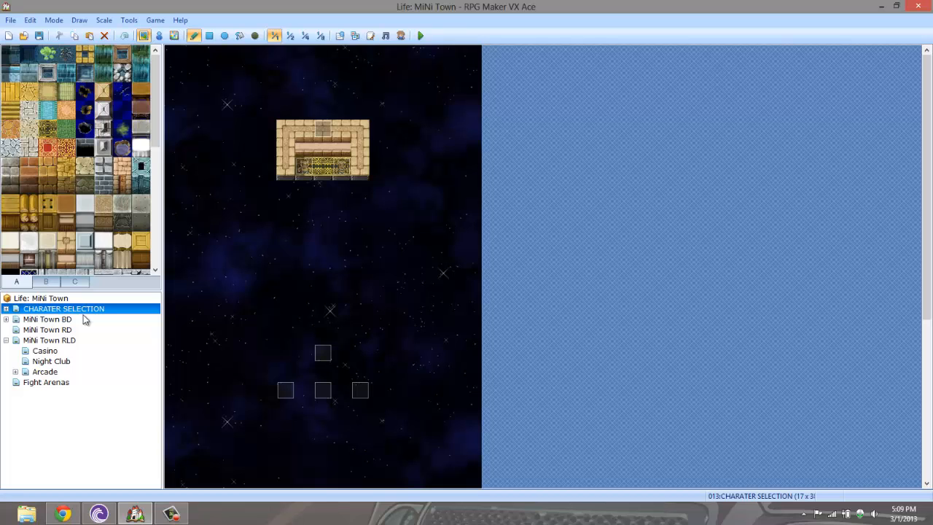
pyautogui.click(31, 320)
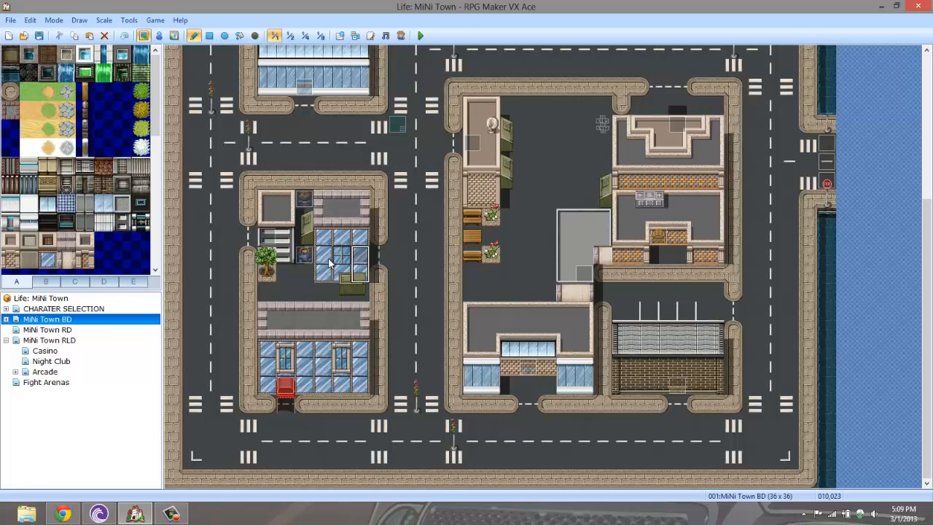
pyautogui.scroll(4, 345, 328)
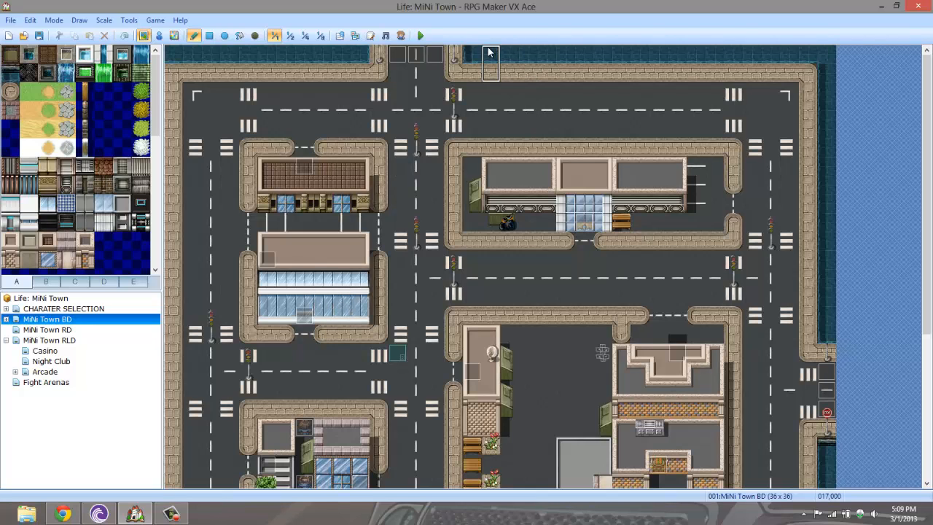
pyautogui.scroll(-4, 838, 219)
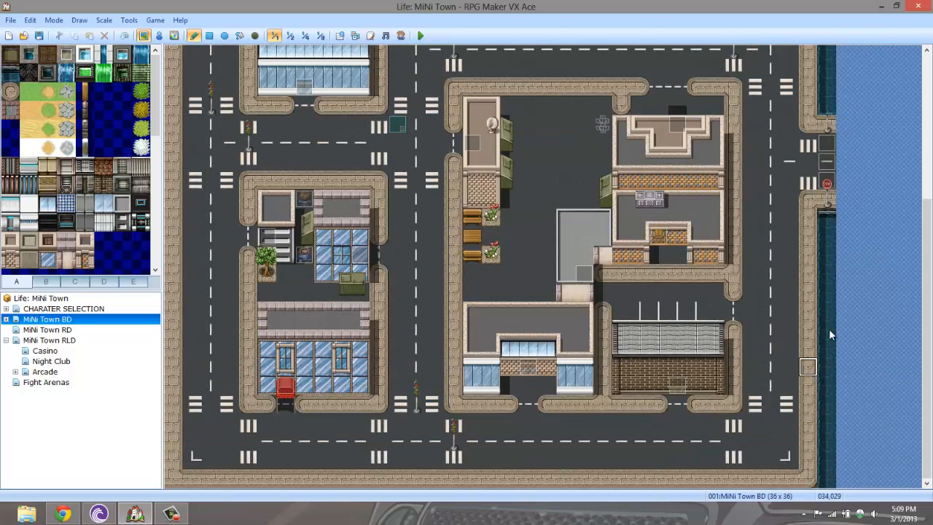
pyautogui.scroll(4, 697, 218)
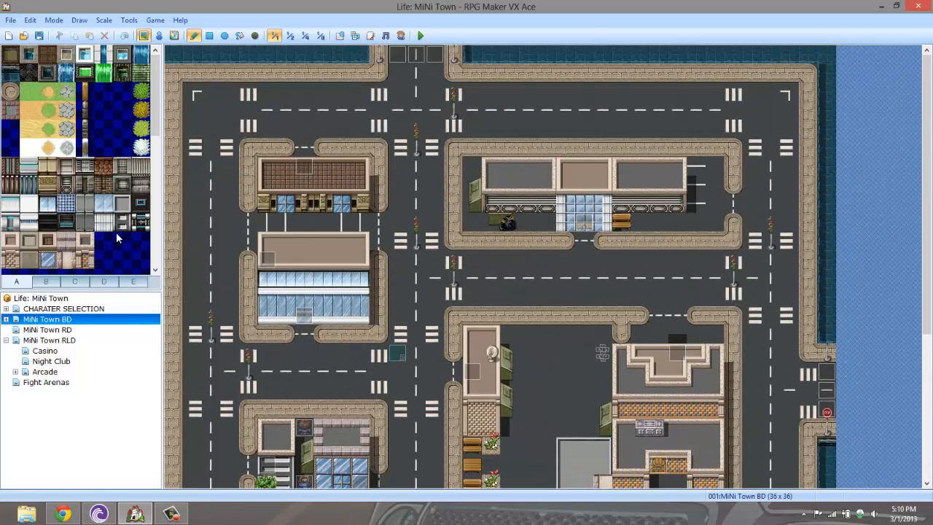
pyautogui.middleClick(349, 286)
pyautogui.middleClick(349, 354)
pyautogui.middleClick(330, 325)
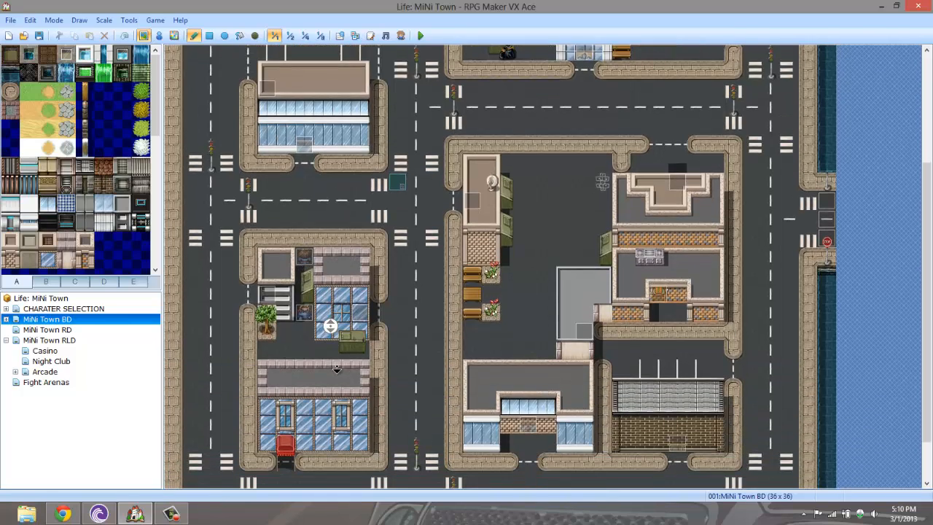
pyautogui.middleClick(323, 347)
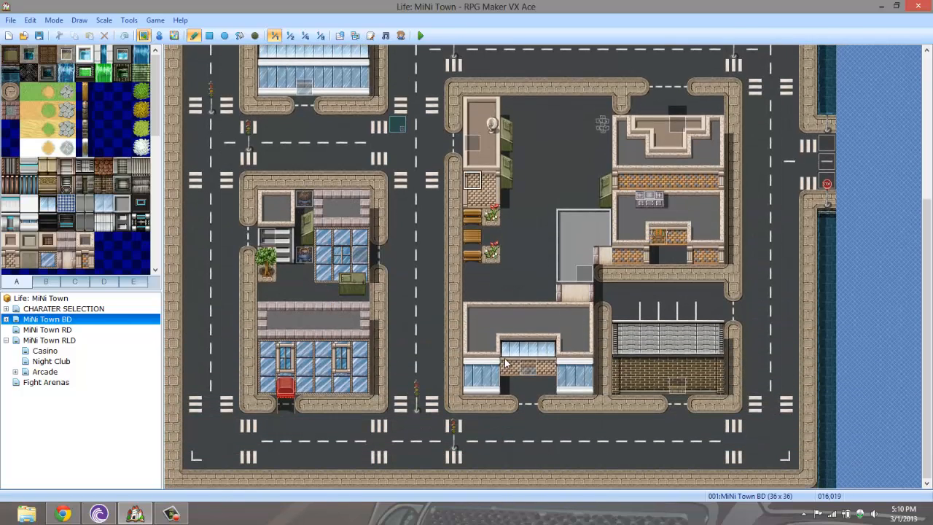
pyautogui.scroll(4, 296, 335)
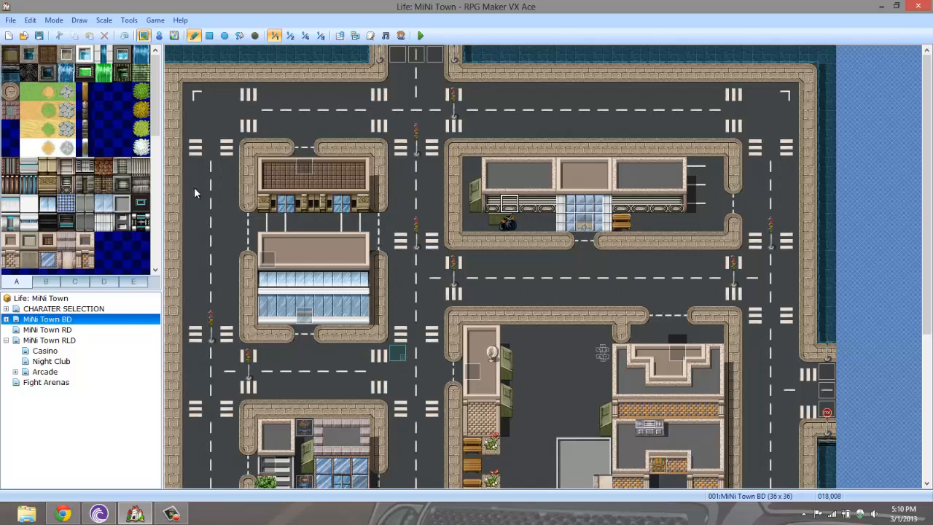
pyautogui.middleClick(517, 183)
pyautogui.middleClick(446, 235)
pyautogui.middleClick(444, 226)
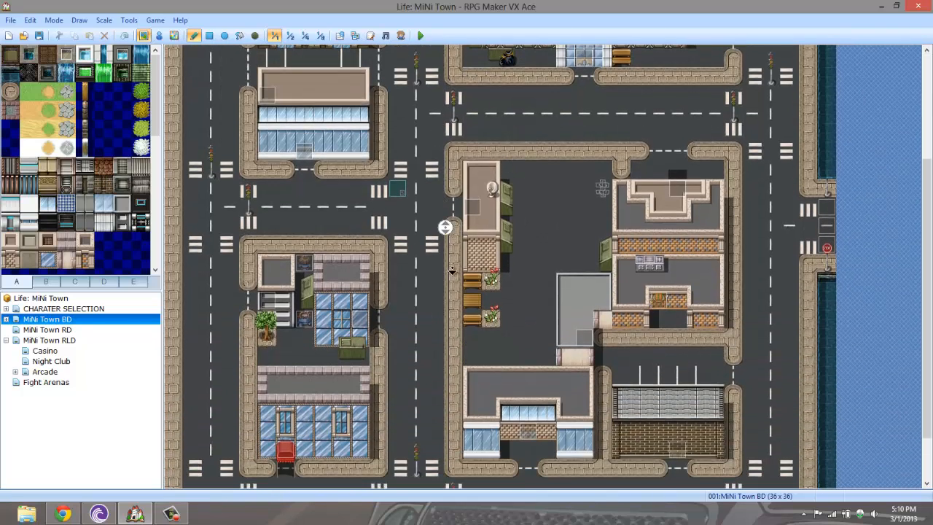
pyautogui.middleClick(452, 270)
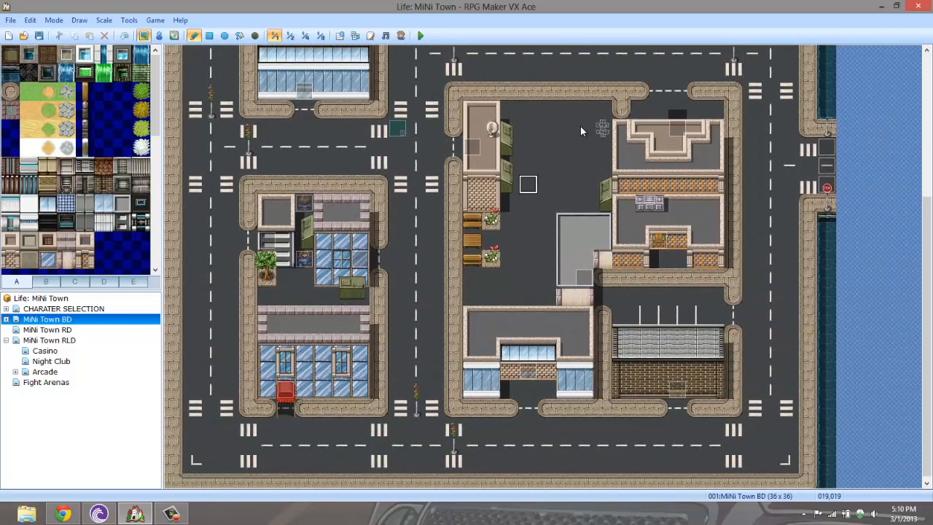
pyautogui.middleClick(556, 270)
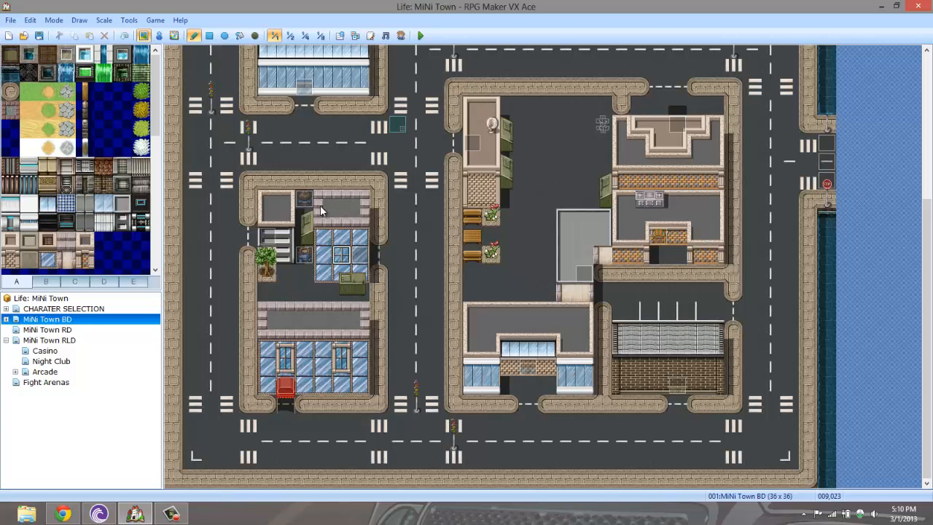
pyautogui.scroll(2, 310, 182)
pyautogui.scroll(2, 279, 181)
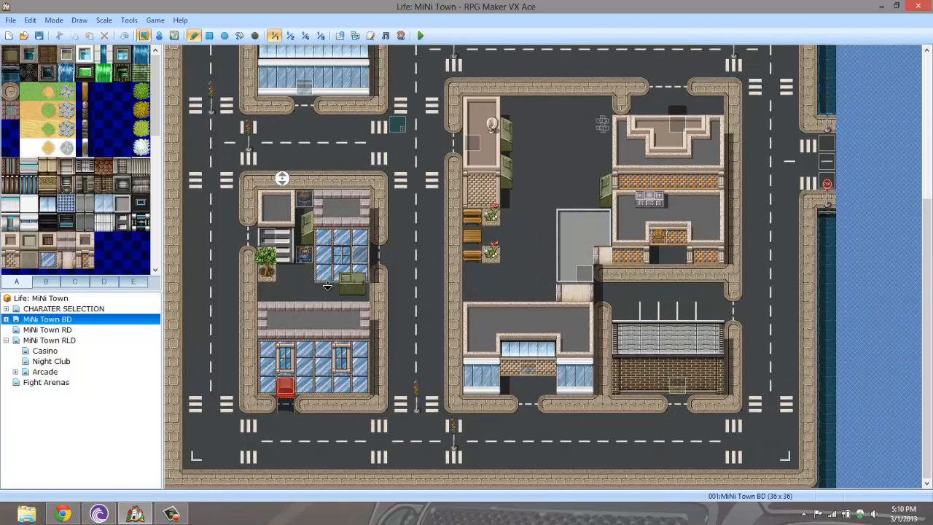
pyautogui.scroll(1, 279, 182)
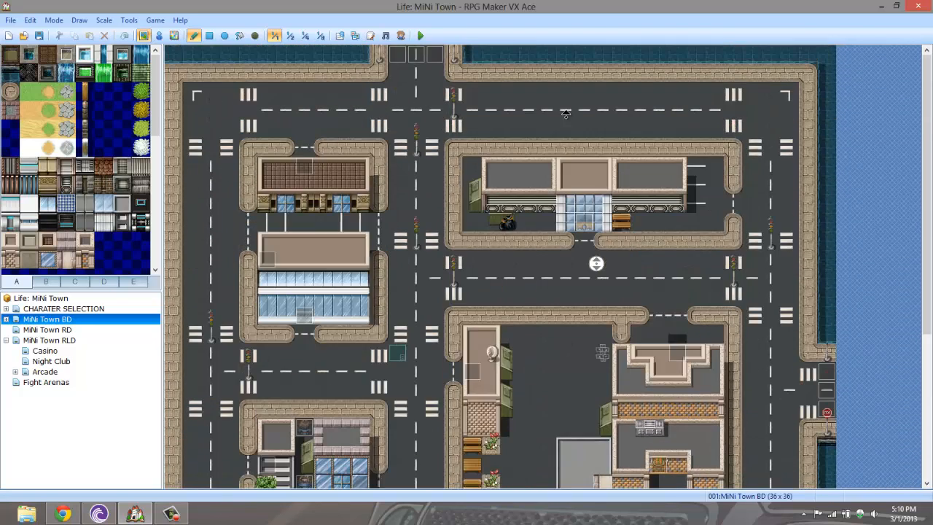
# Look over the MiNi Town RD map, and open and examine the MiNi Town RLD map.
pyautogui.click(73, 330)
pyautogui.scroll(-3, 483, 235)
pyautogui.scroll(-2, 484, 235)
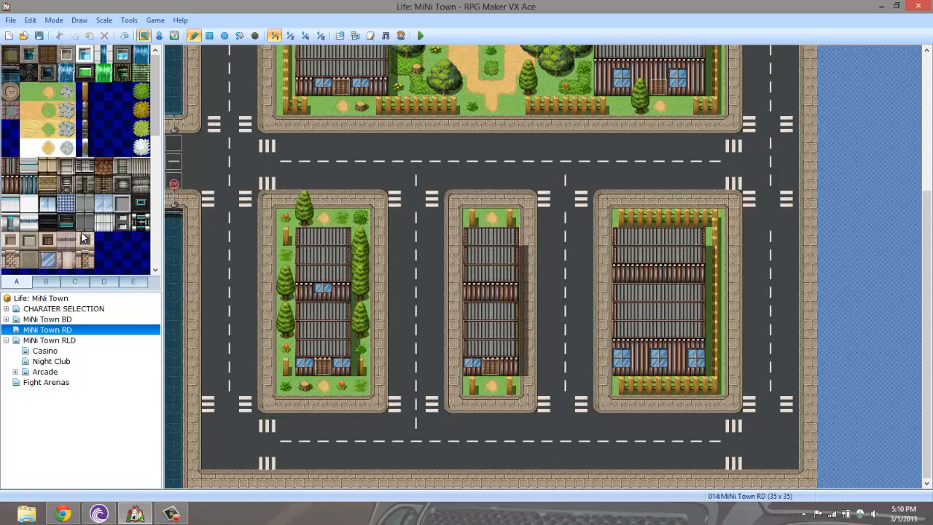
pyautogui.moveTo(156, 130)
pyautogui.mouseDown()
pyautogui.moveTo(156, 167)
pyautogui.moveTo(156, 126)
pyautogui.mouseUp()
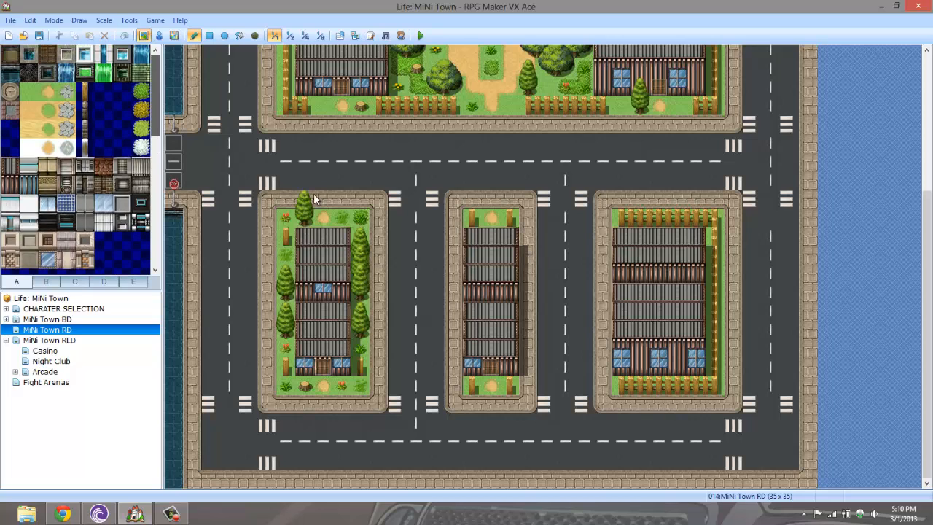
pyautogui.scroll(3, 554, 237)
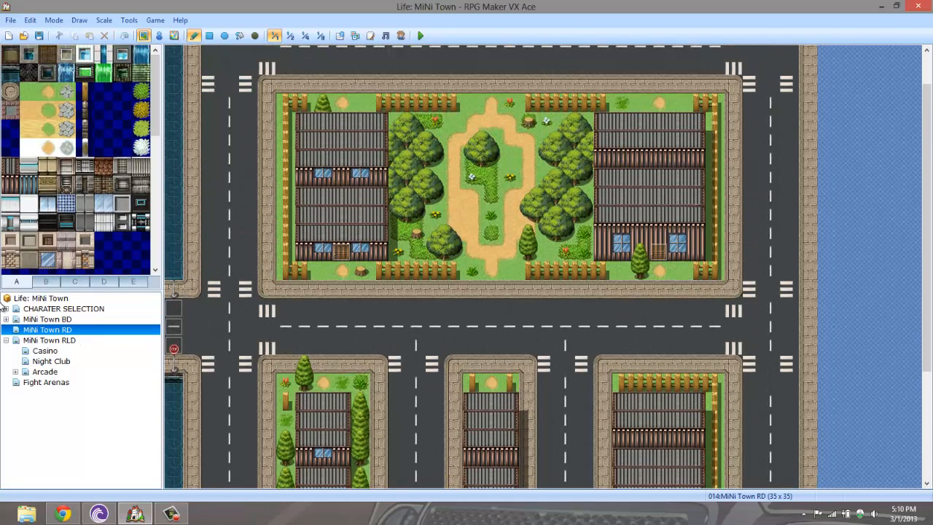
pyautogui.click(36, 340)
pyautogui.scroll(4, 454, 227)
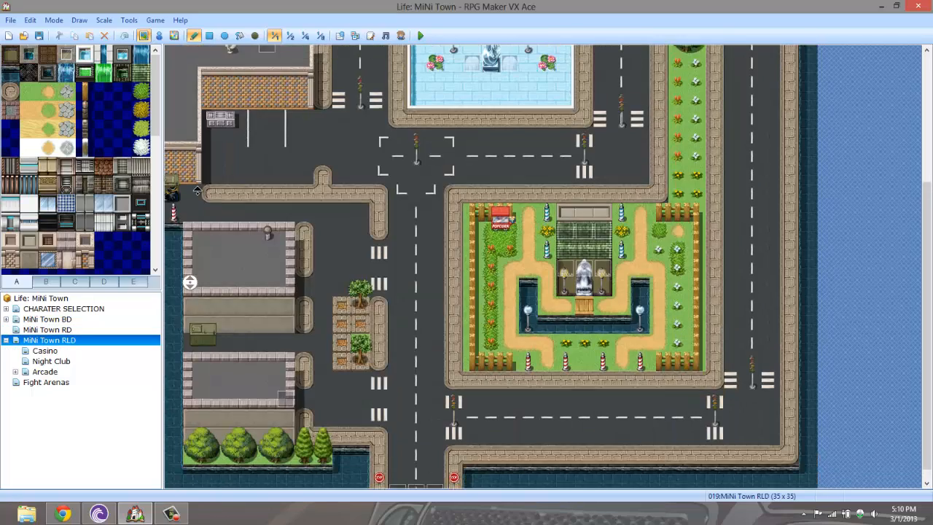
pyautogui.scroll(-3, 454, 227)
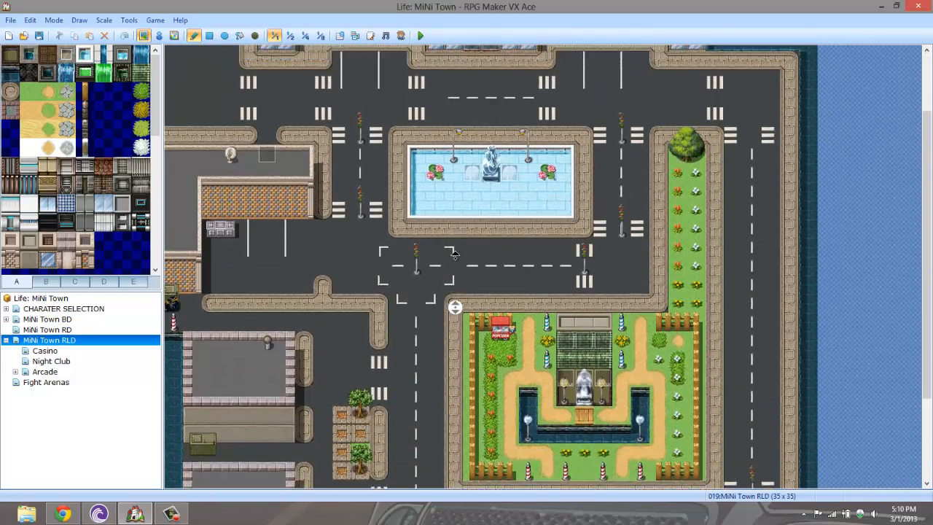
pyautogui.scroll(3, 543, 159)
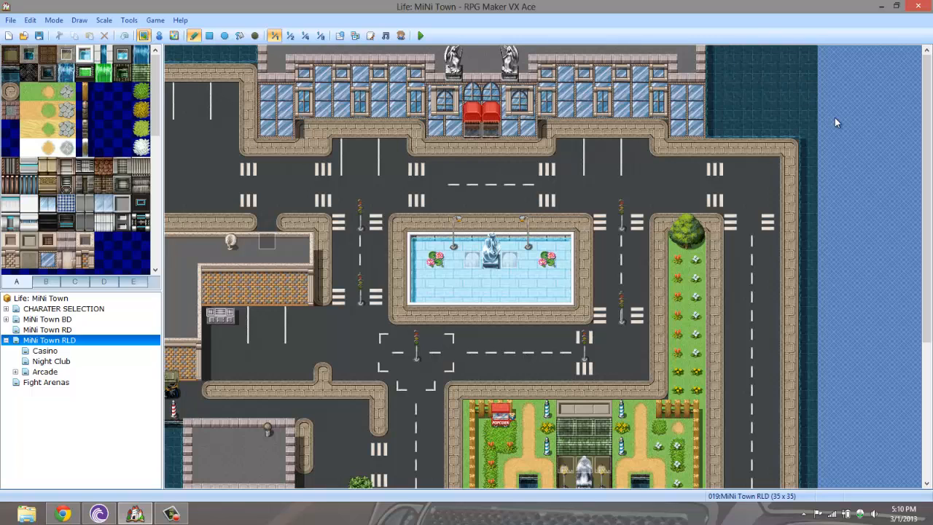
# Repaint the green block three tiles wide and two high behind the garden statue with the blue waterfall tile.
pyautogui.scroll(-3, 503, 250)
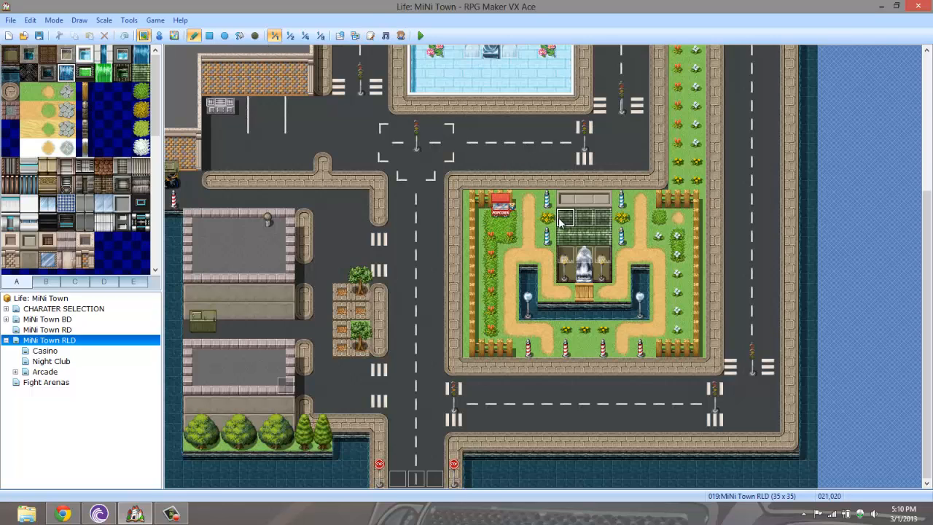
pyautogui.moveTo(565, 216)
pyautogui.mouseDown()
pyautogui.moveTo(576, 233)
pyautogui.moveTo(587, 219)
pyautogui.moveTo(600, 237)
pyautogui.mouseUp()
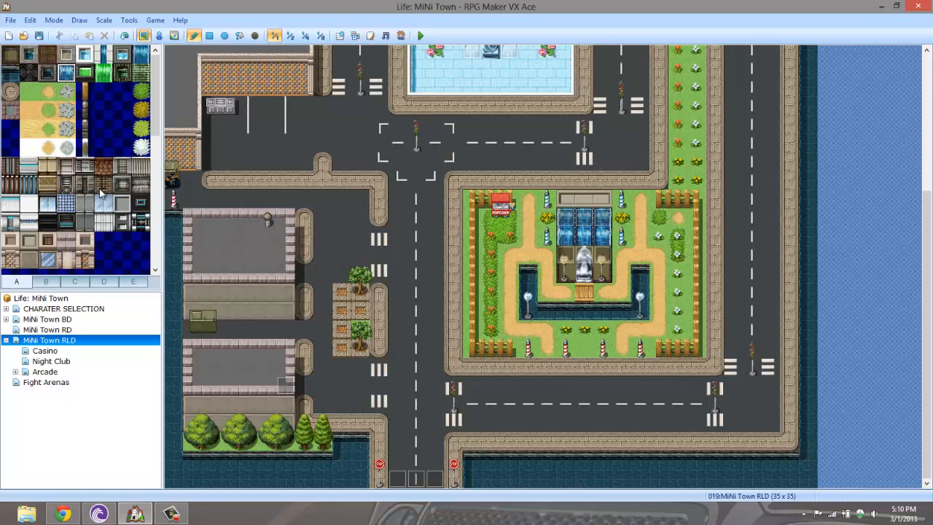
pyautogui.click(79, 135)
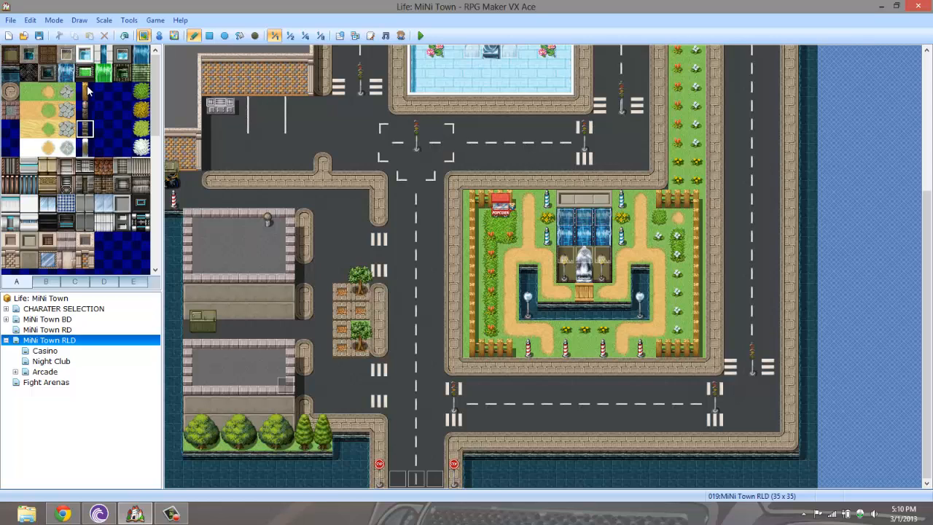
pyautogui.click(141, 54)
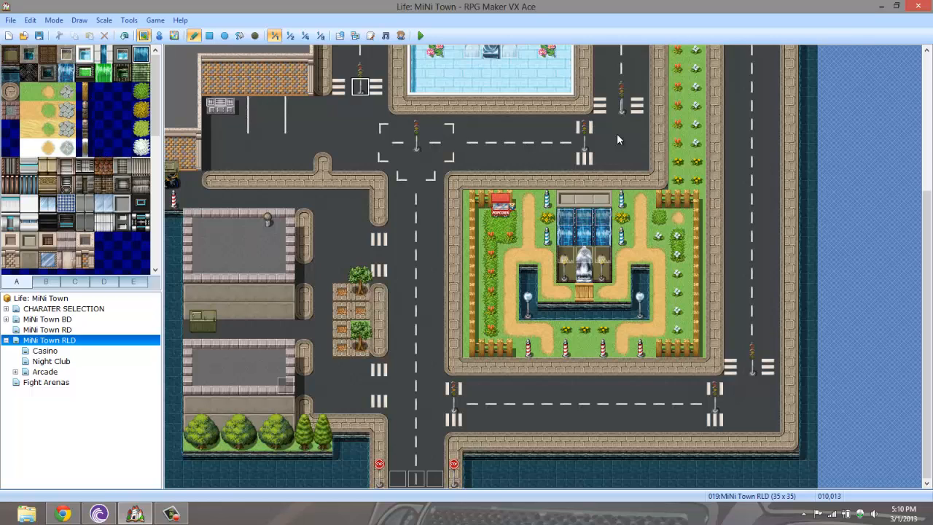
pyautogui.moveTo(582, 218)
pyautogui.mouseDown()
pyautogui.moveTo(565, 237)
pyautogui.moveTo(583, 222)
pyautogui.mouseUp()
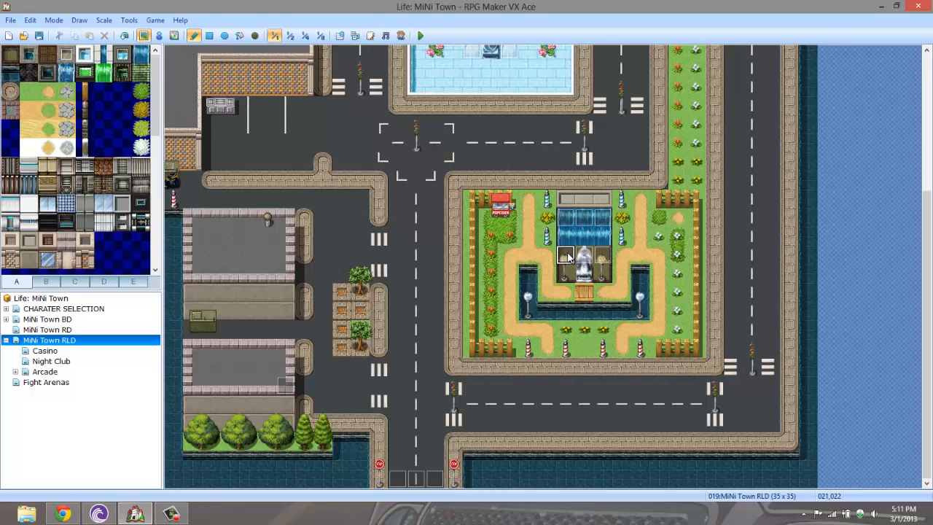
# Paint the waterfall tile over the 3-by-2 area holding the statue and its two lamps, undoing and repeating the first attempt.
pyautogui.moveTo(568, 252)
pyautogui.mouseDown()
pyautogui.moveTo(567, 269)
pyautogui.moveTo(598, 256)
pyautogui.moveTo(600, 274)
pyautogui.mouseUp()
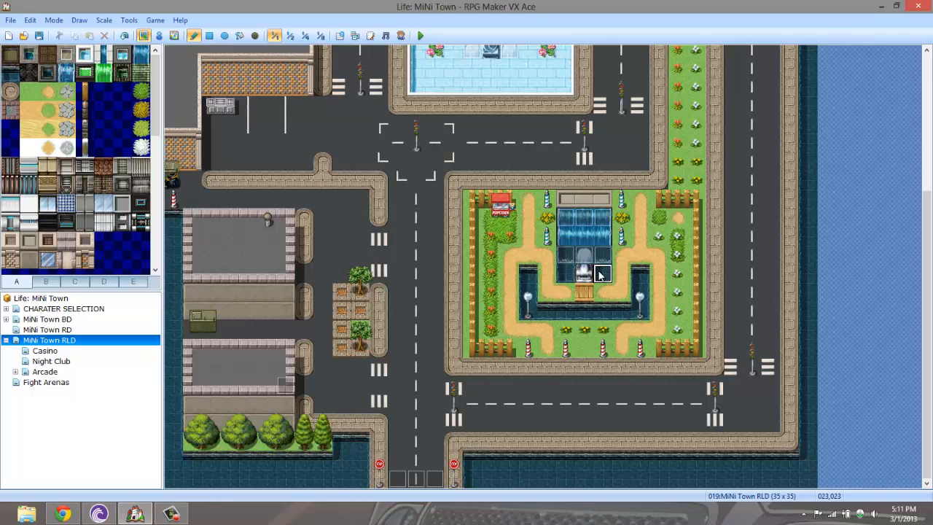
pyautogui.hotkey('ctrl', 'z')
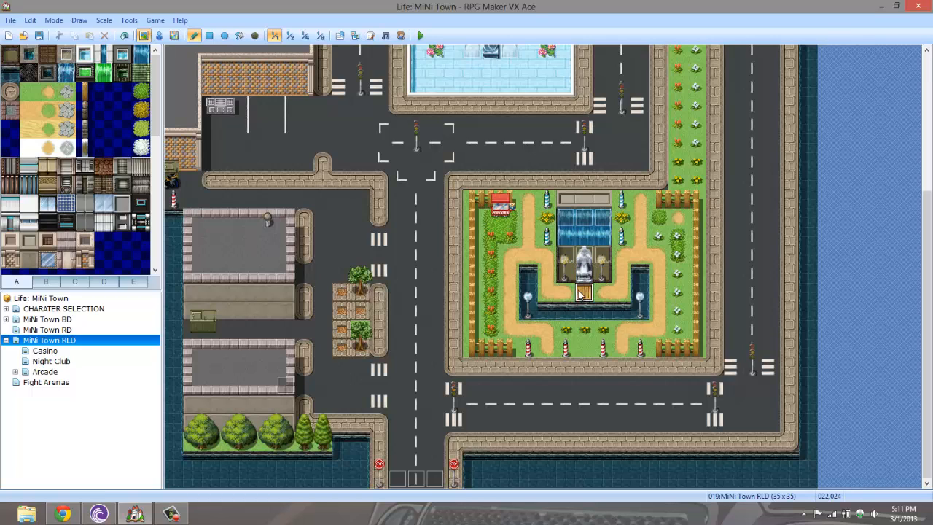
pyautogui.moveTo(567, 255)
pyautogui.mouseDown()
pyautogui.moveTo(567, 268)
pyautogui.moveTo(599, 264)
pyautogui.mouseUp()
# Place a two-tile-high grey stone statue from tileset D at the centre of the repainted area below the waterfall.
pyautogui.click(105, 282)
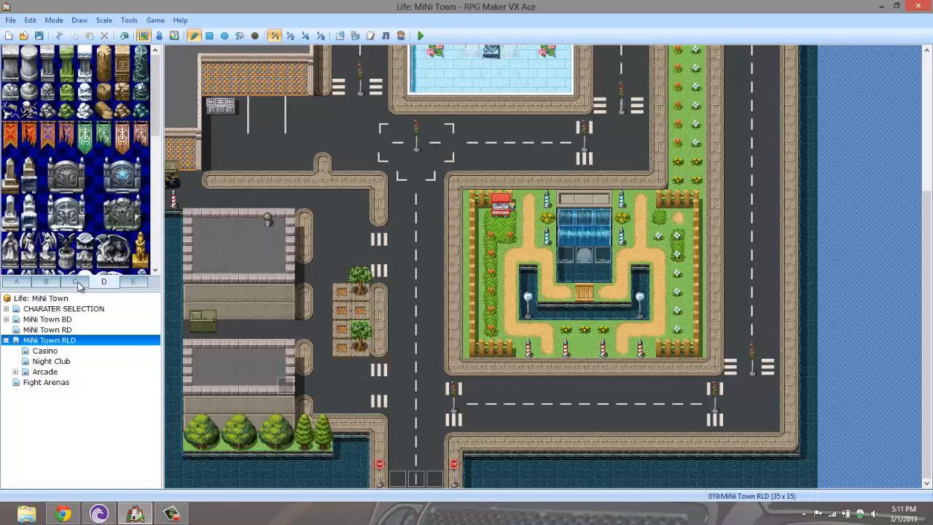
pyautogui.scroll(3, 76, 161)
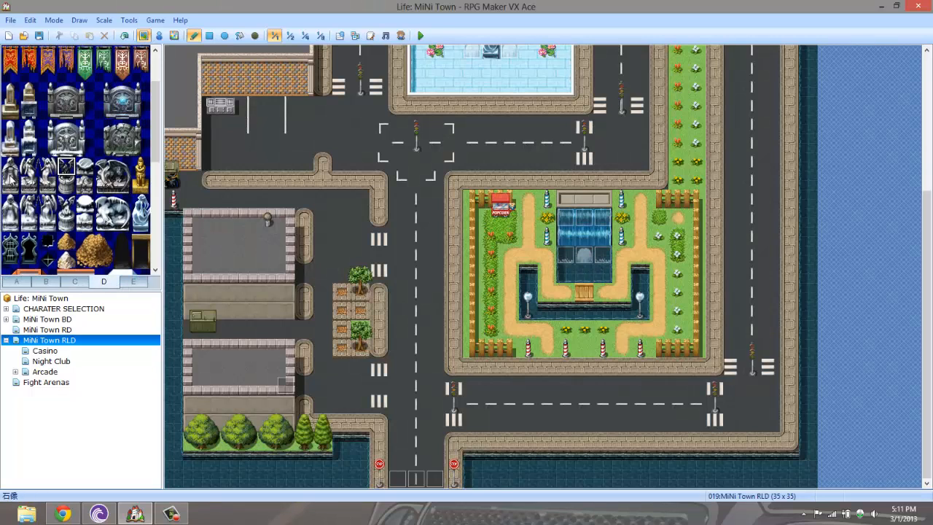
pyautogui.click(10, 175)
pyautogui.click(584, 257)
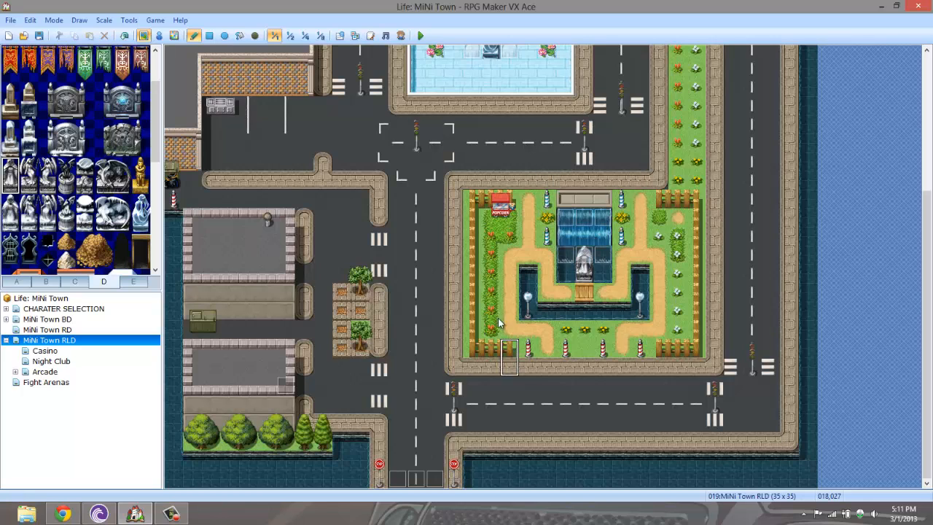
# Place a two-tile-high yellow globe street lamp from tileset B on each side of the grey statue below the waterfall.
pyautogui.click(48, 240)
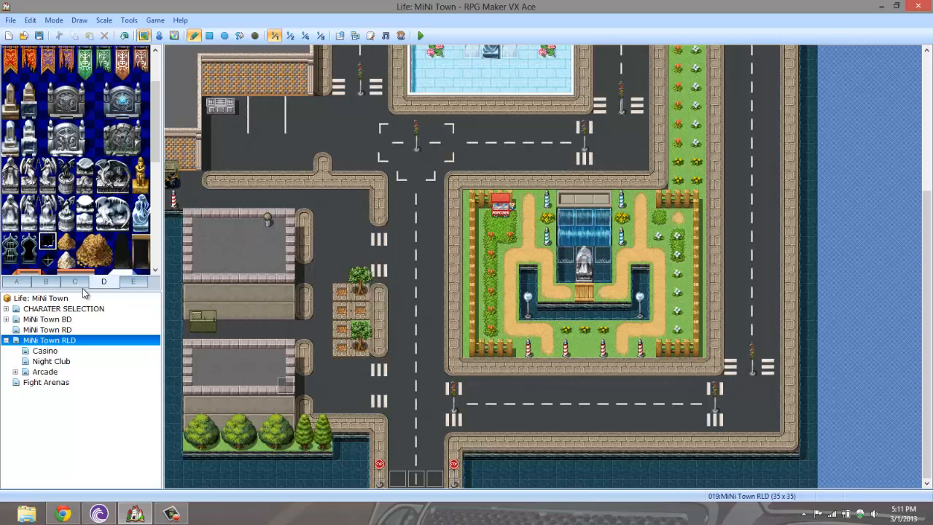
pyautogui.click(81, 282)
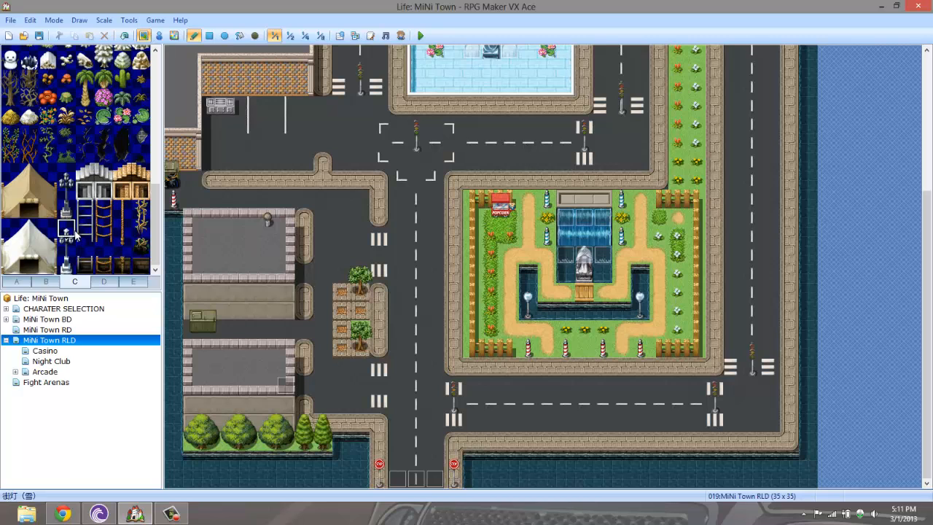
pyautogui.scroll(6, 78, 230)
pyautogui.click(46, 283)
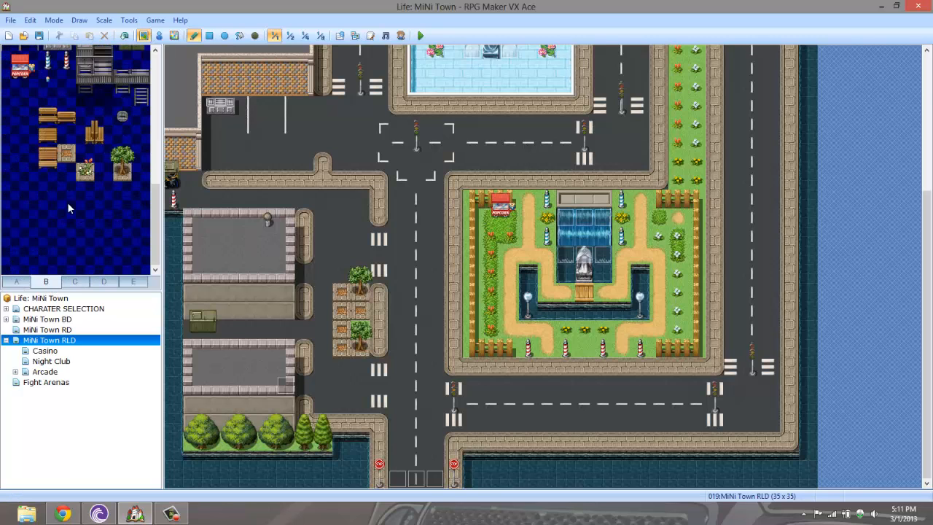
pyautogui.scroll(8, 68, 208)
pyautogui.moveTo(103, 186); pyautogui.dragTo(106, 202)
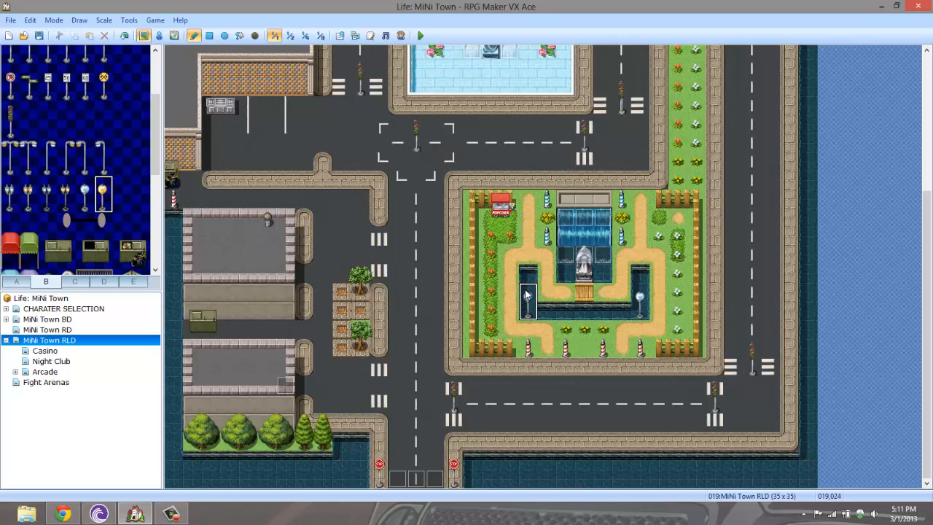
pyautogui.click(562, 256)
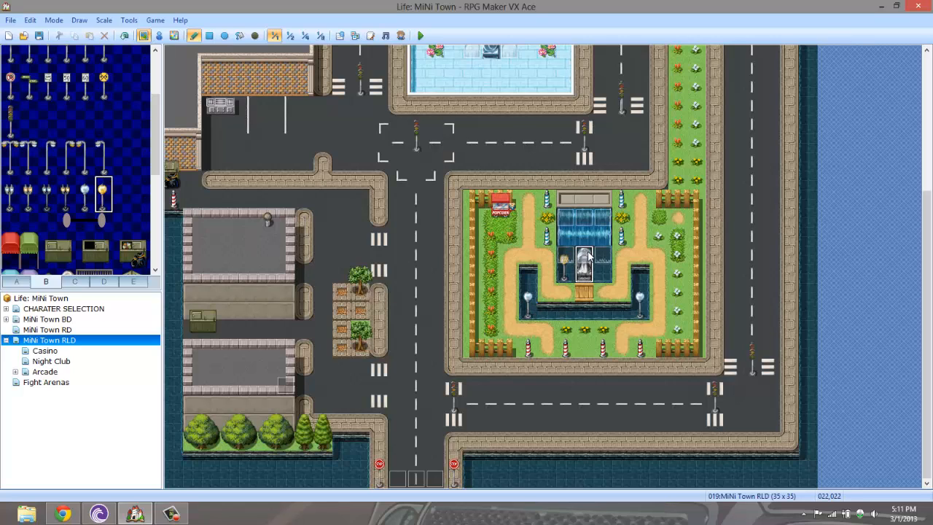
pyautogui.click(602, 265)
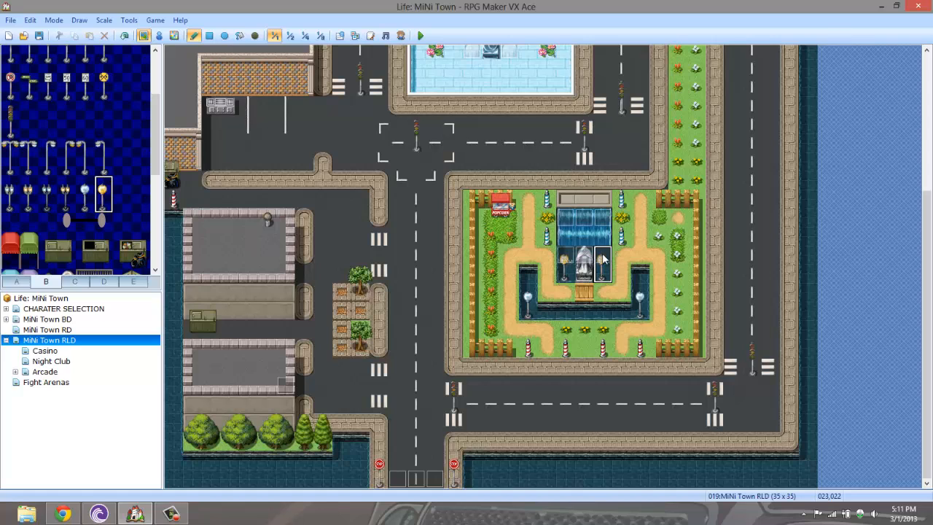
# Look over the CHARATER SELECTION map, and examine the School, E Corp and E CORP L1 maps under MiNi Town BD.
pyautogui.click(7, 340)
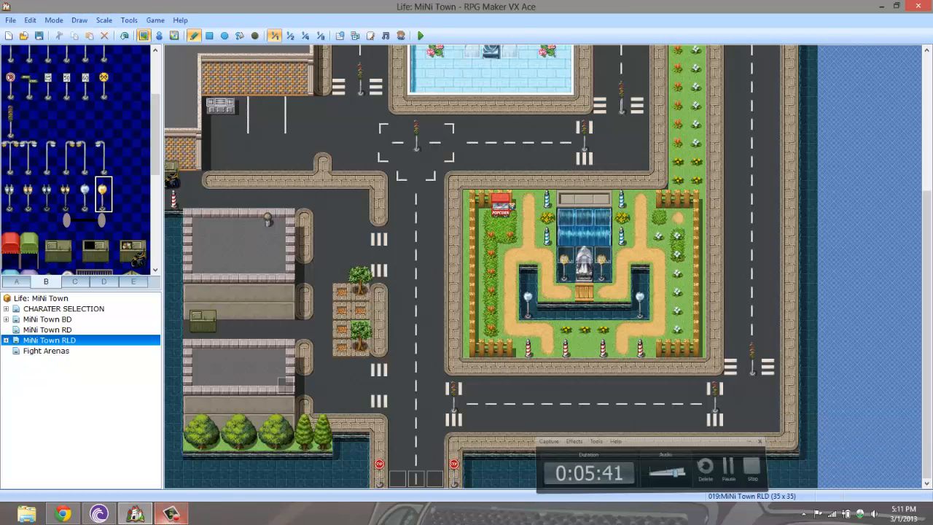
pyautogui.click(4, 311)
pyautogui.click(6, 309)
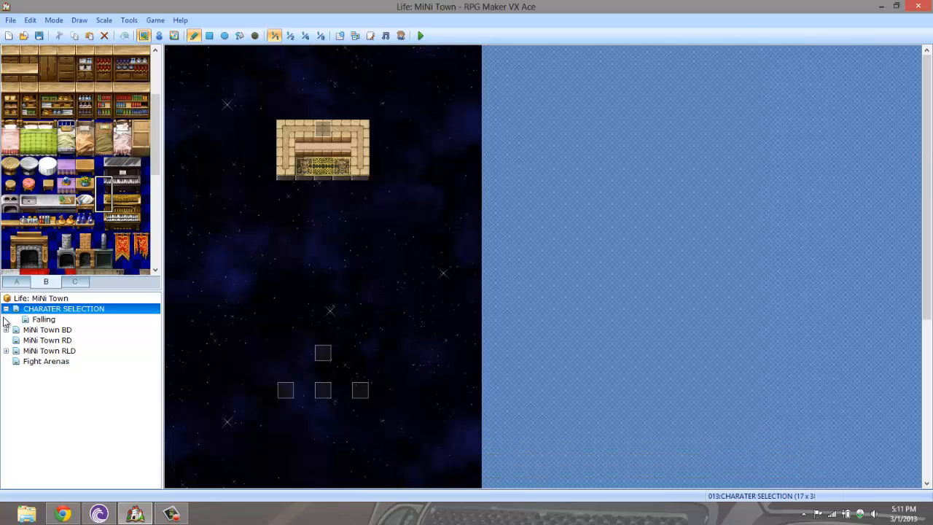
pyautogui.click(6, 308)
pyautogui.click(7, 320)
pyautogui.click(44, 329)
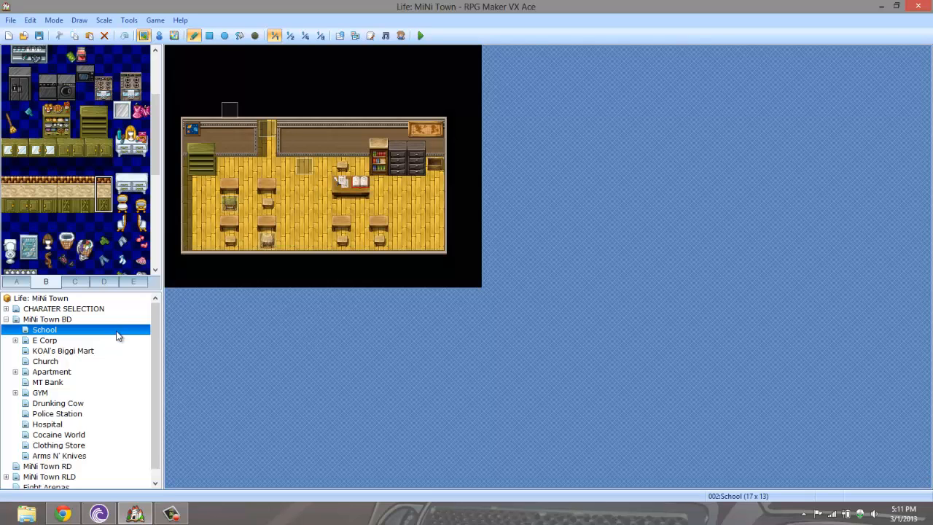
pyautogui.click(44, 340)
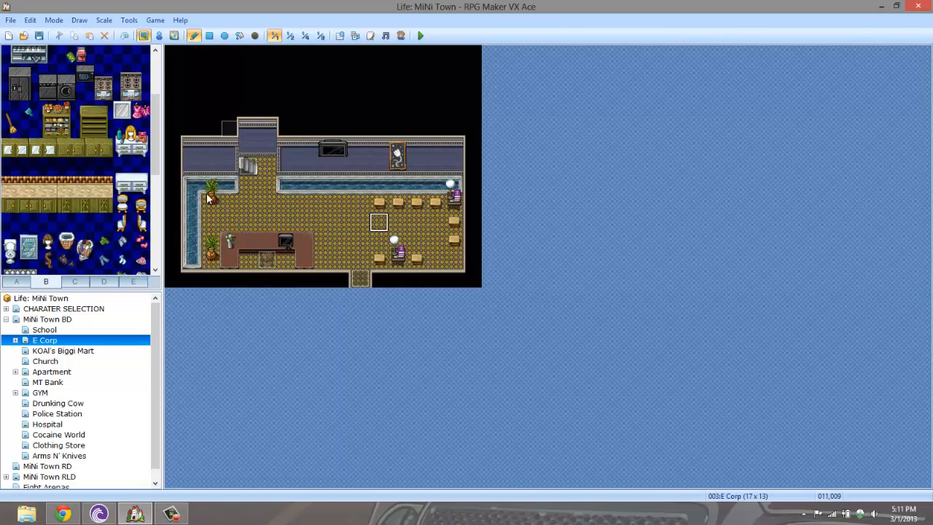
pyautogui.click(16, 340)
pyautogui.click(32, 351)
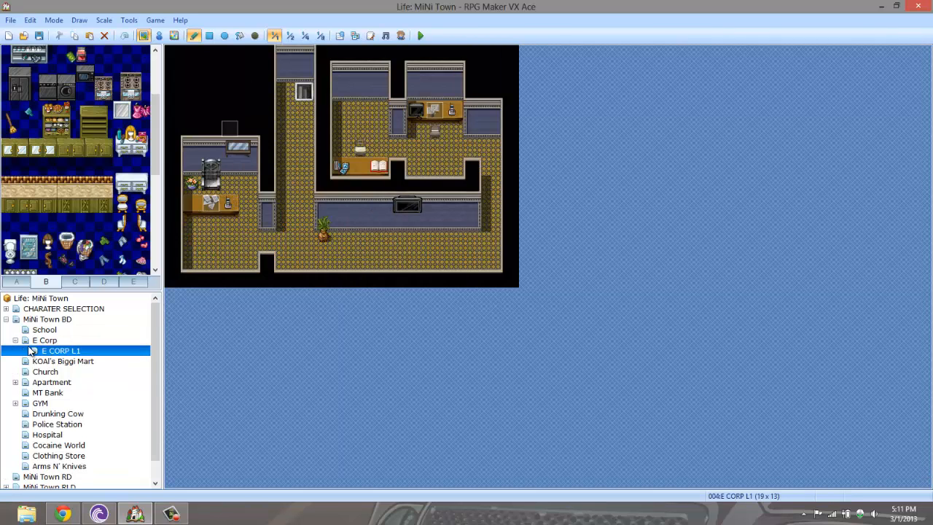
pyautogui.click(16, 340)
# Examine the KOAl's Biggi Mart, Church, Apartment, Apartment A1 and MT Bank maps.
pyautogui.click(43, 354)
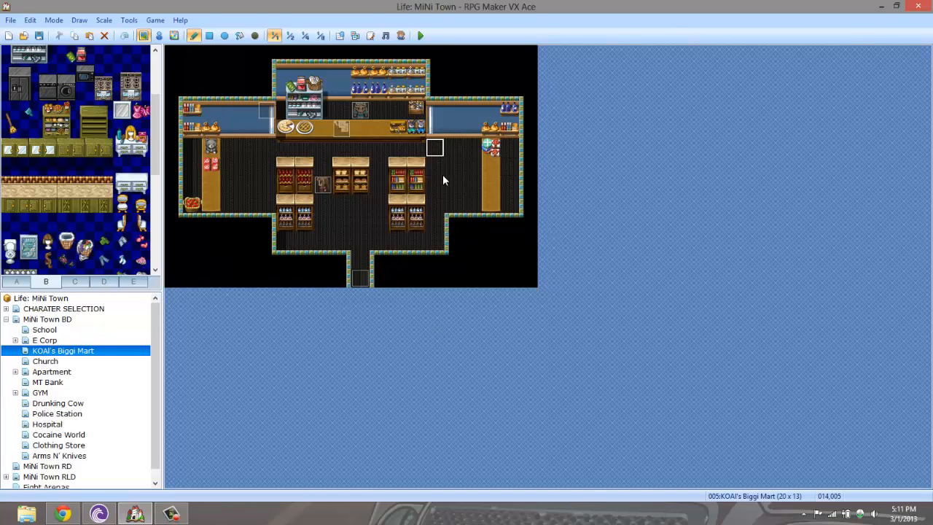
pyautogui.click(47, 362)
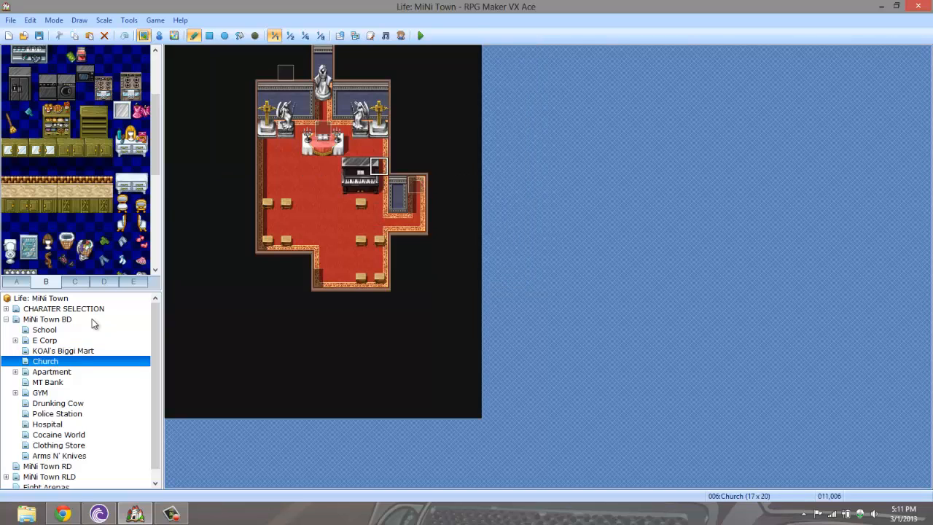
pyautogui.click(58, 371)
pyautogui.click(15, 371)
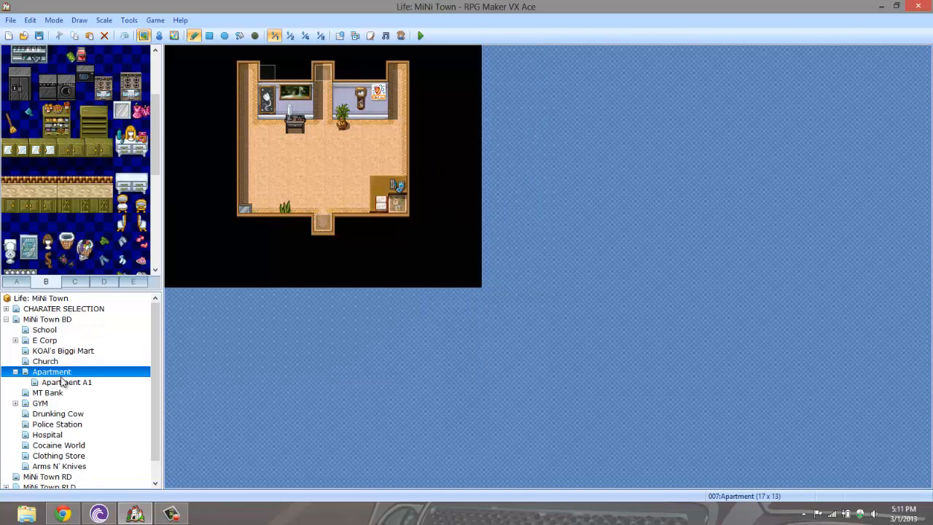
pyautogui.click(62, 382)
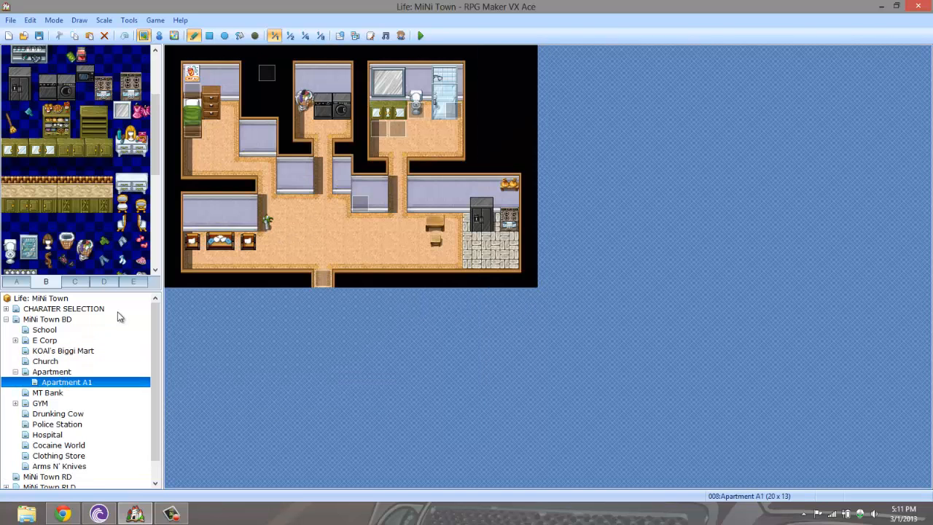
pyautogui.click(15, 372)
pyautogui.click(48, 381)
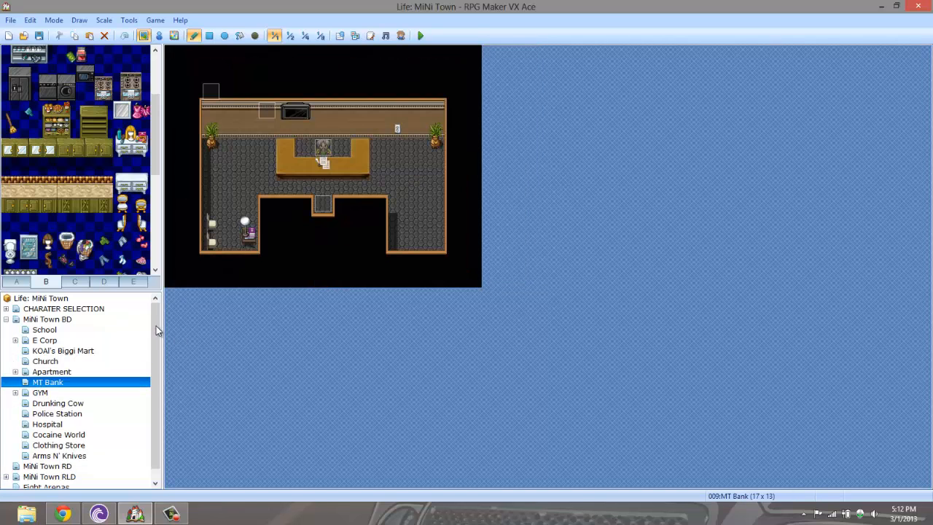
# Examine the GYM map and its two Ring submaps, comparing their layouts.
pyautogui.click(29, 392)
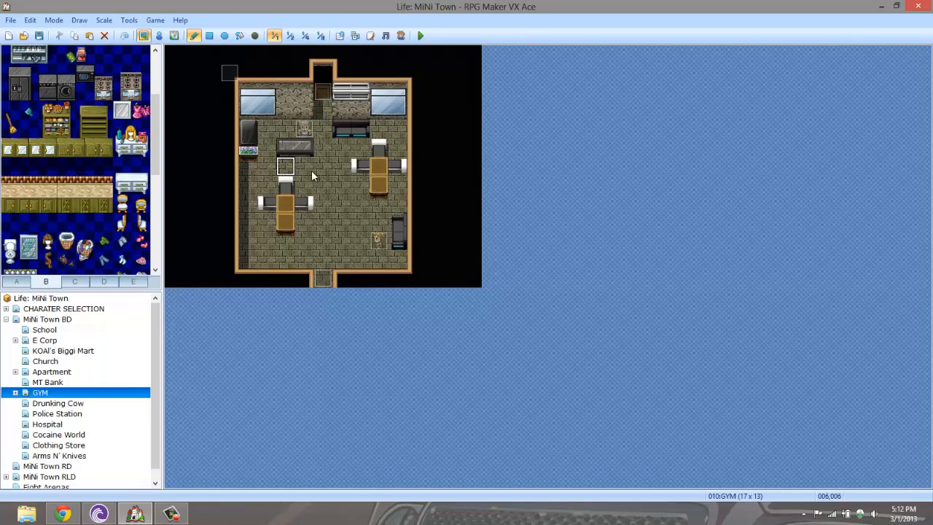
pyautogui.click(15, 393)
pyautogui.click(44, 404)
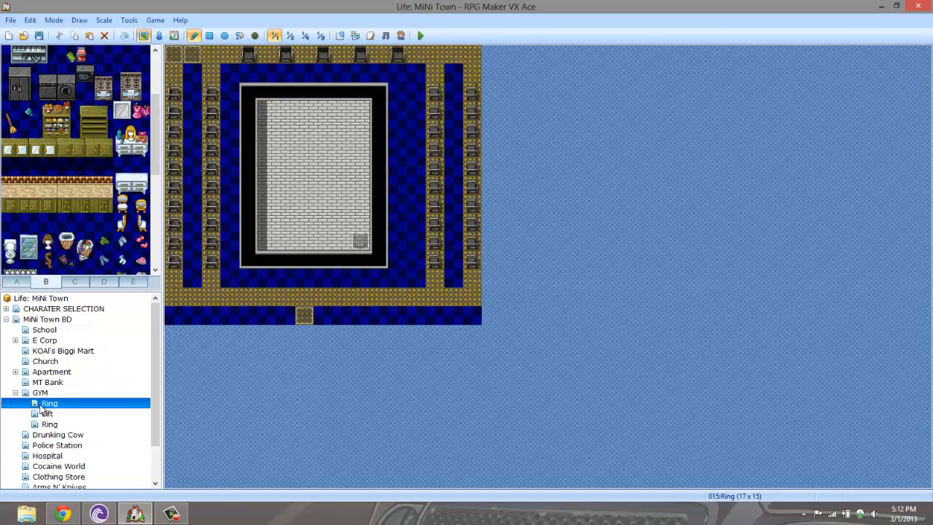
pyautogui.click(48, 424)
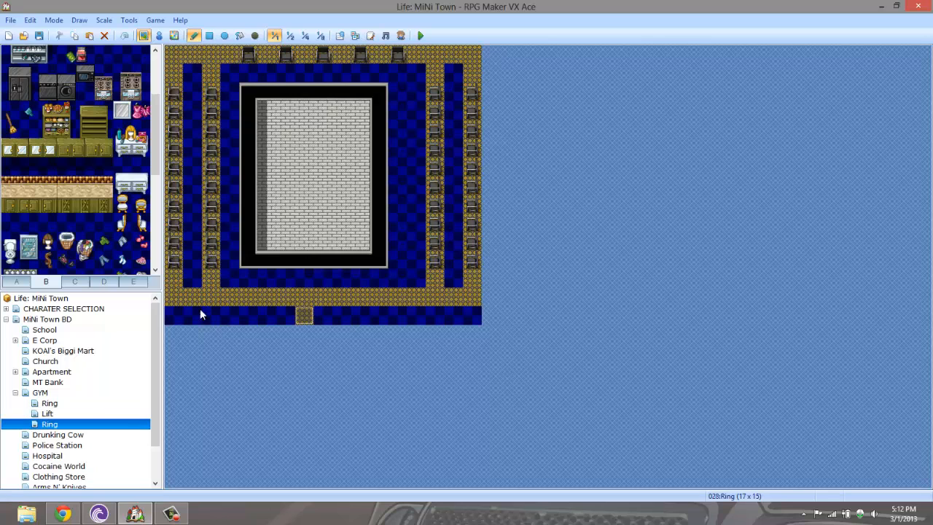
pyautogui.click(59, 404)
pyautogui.click(38, 393)
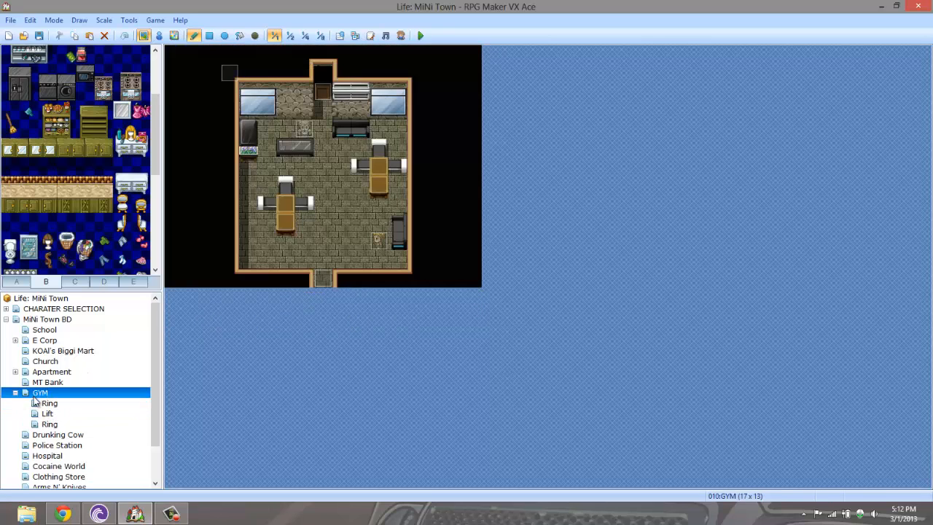
pyautogui.click(46, 403)
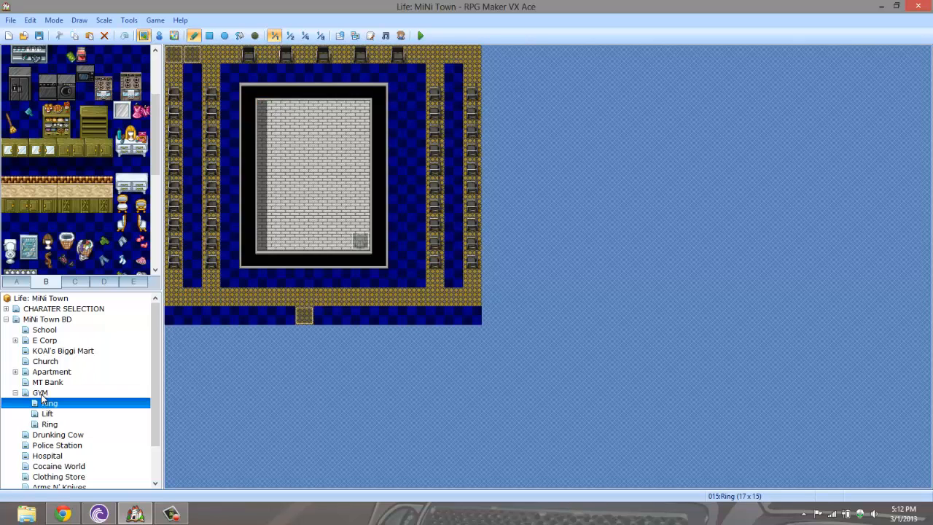
pyautogui.click(40, 394)
pyautogui.click(51, 424)
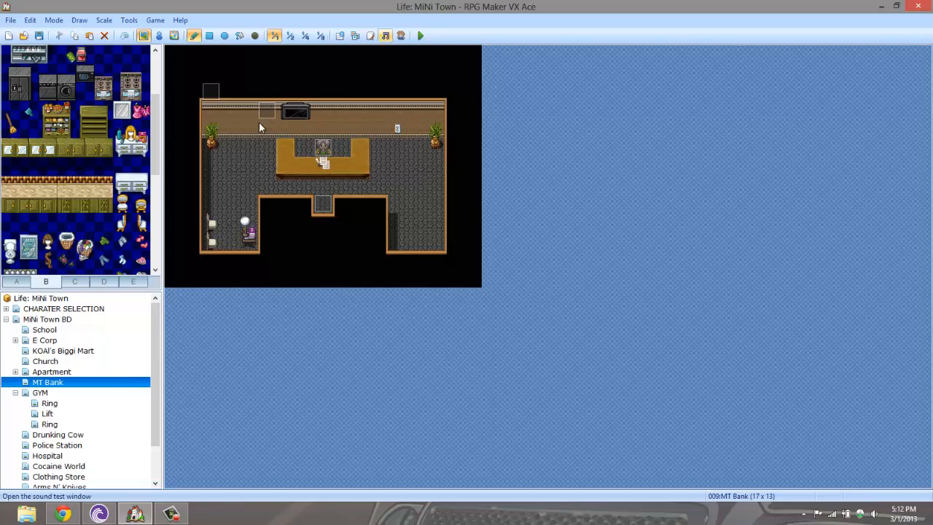
pyautogui.doubleClick(32, 394)
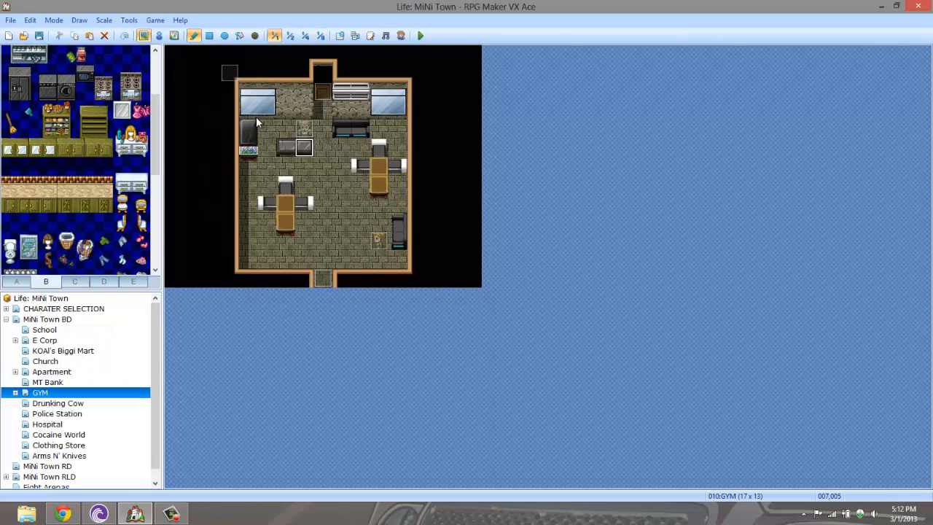
# Examine the remaining MiNi Town BD interiors from Drunking Cow to Arms N' Knives, and return to the MiNi Town BD map.
pyautogui.click(58, 404)
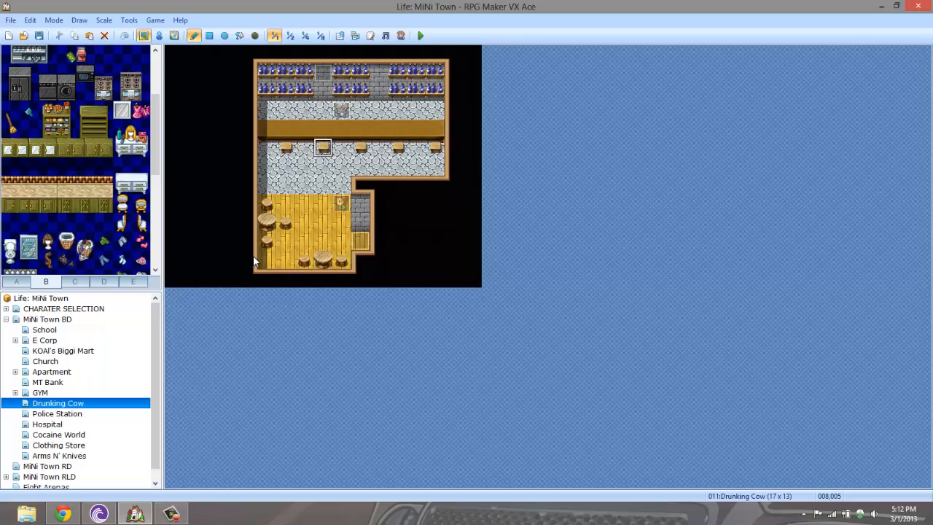
pyautogui.click(56, 414)
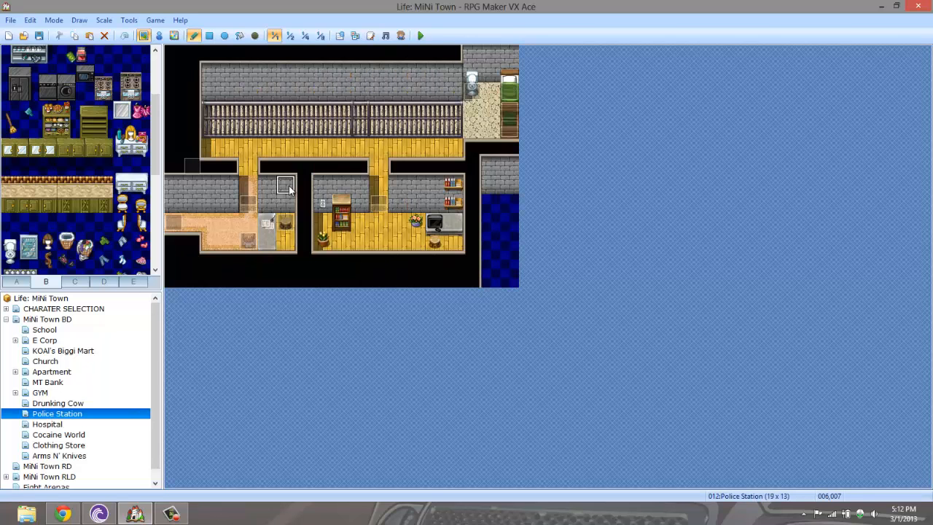
pyautogui.click(42, 425)
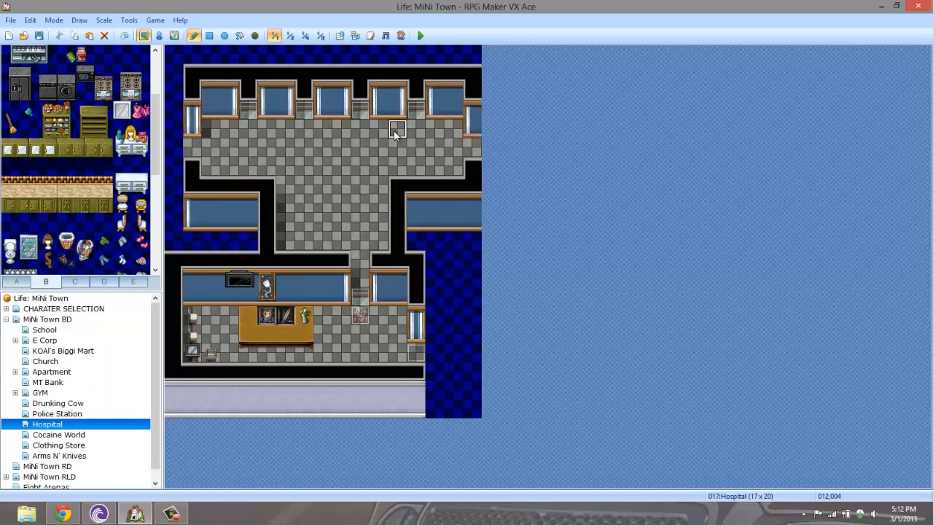
pyautogui.click(34, 435)
pyautogui.click(39, 445)
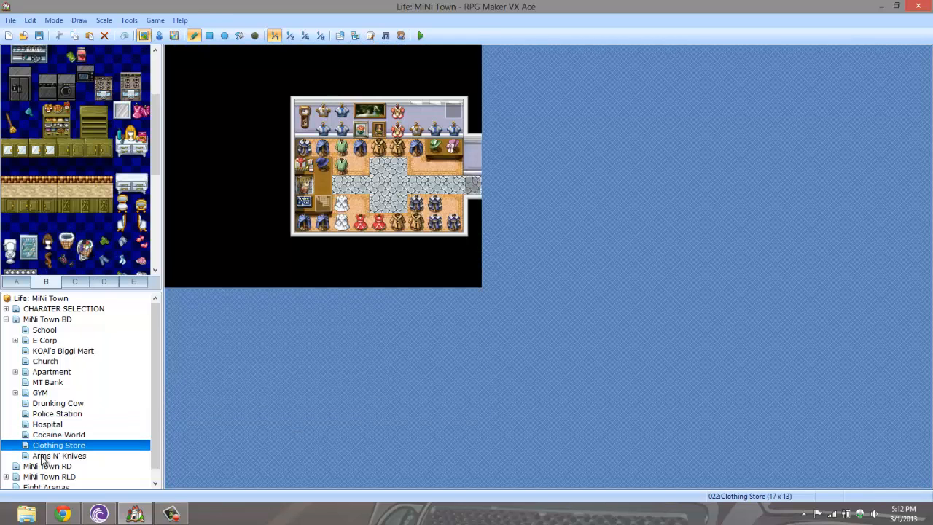
pyautogui.click(38, 467)
pyautogui.click(41, 455)
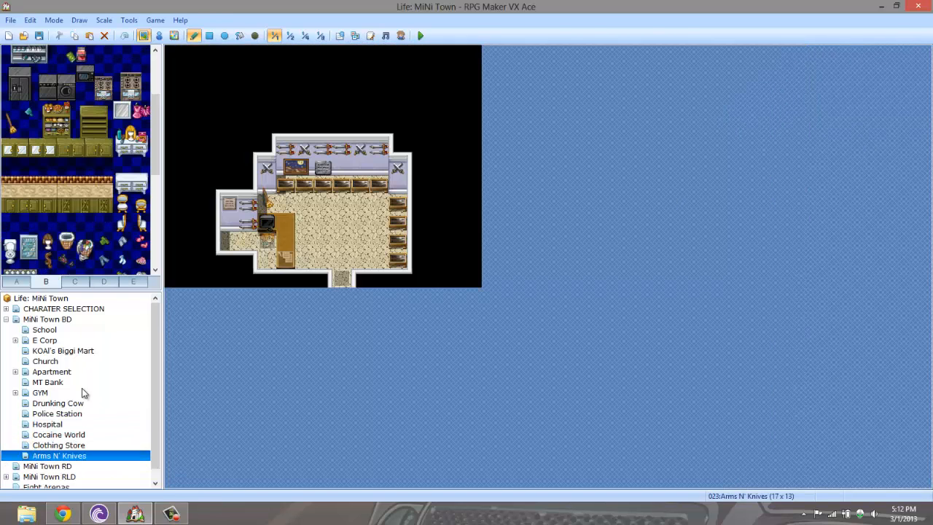
pyautogui.click(6, 318)
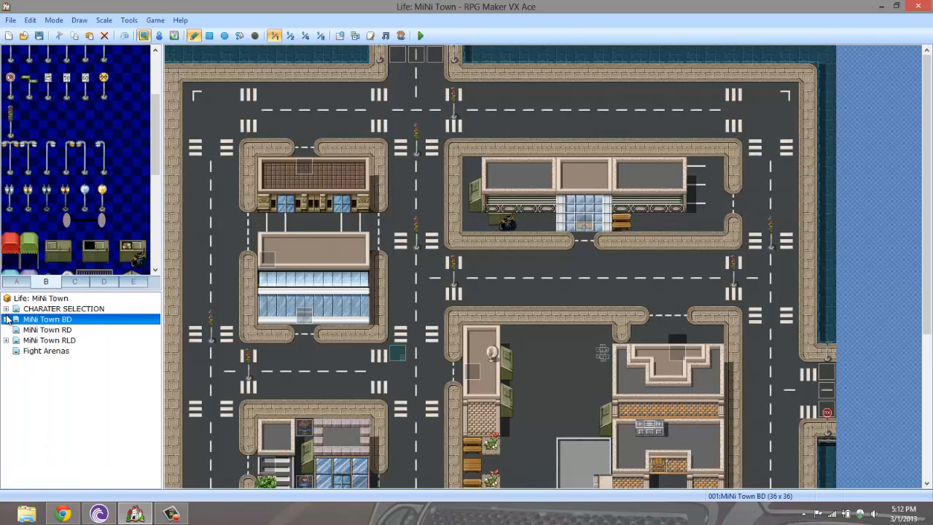
# Open the database's item list and compare the descriptions, prices and damage formulas of the Steroid and Mega Steroid items.
pyautogui.click(129, 20)
pyautogui.click(142, 35)
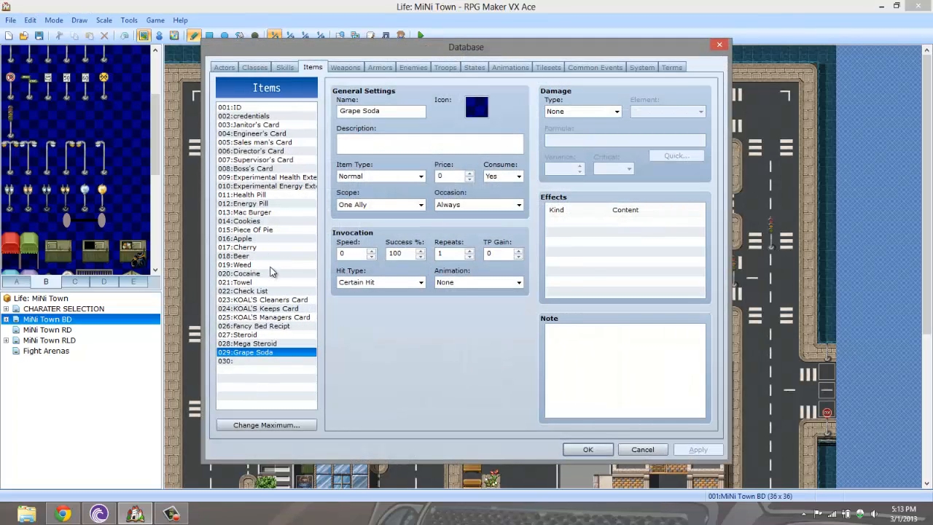
pyautogui.click(276, 335)
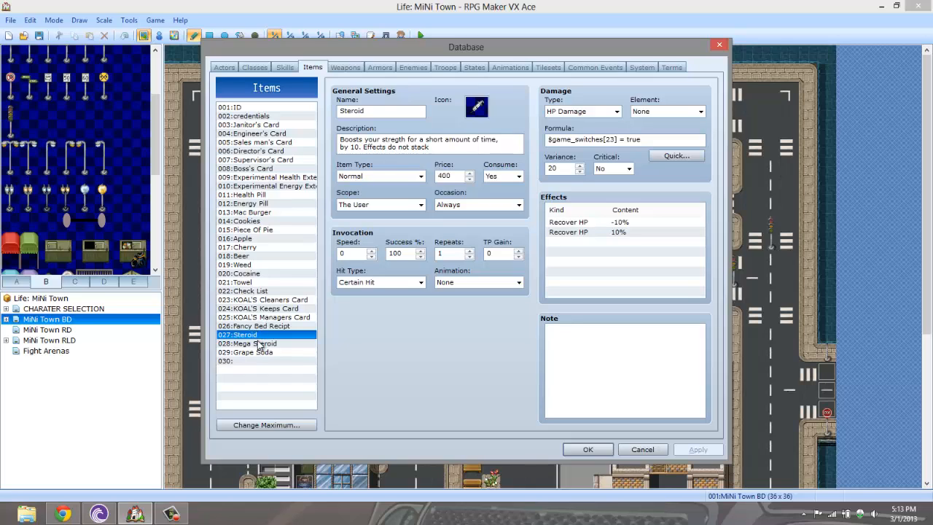
pyautogui.click(259, 344)
pyautogui.click(259, 335)
pyautogui.click(260, 344)
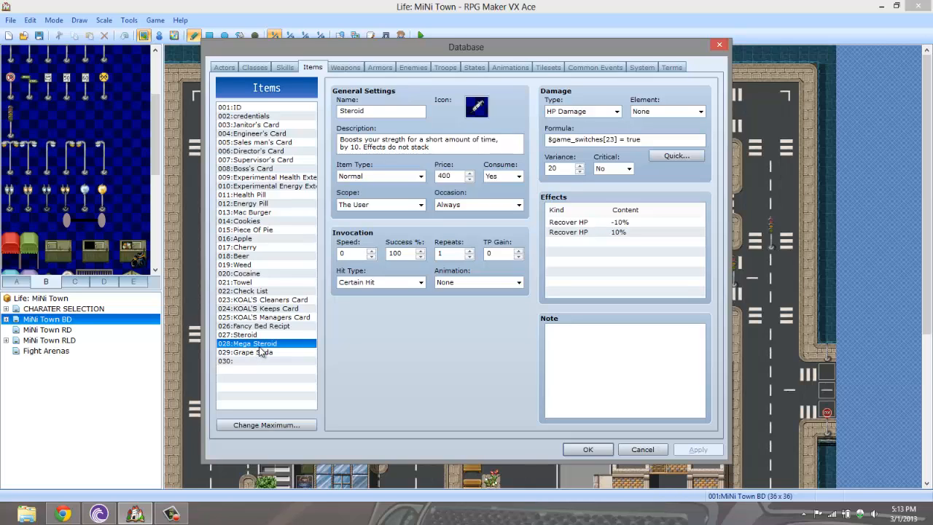
pyautogui.click(265, 338)
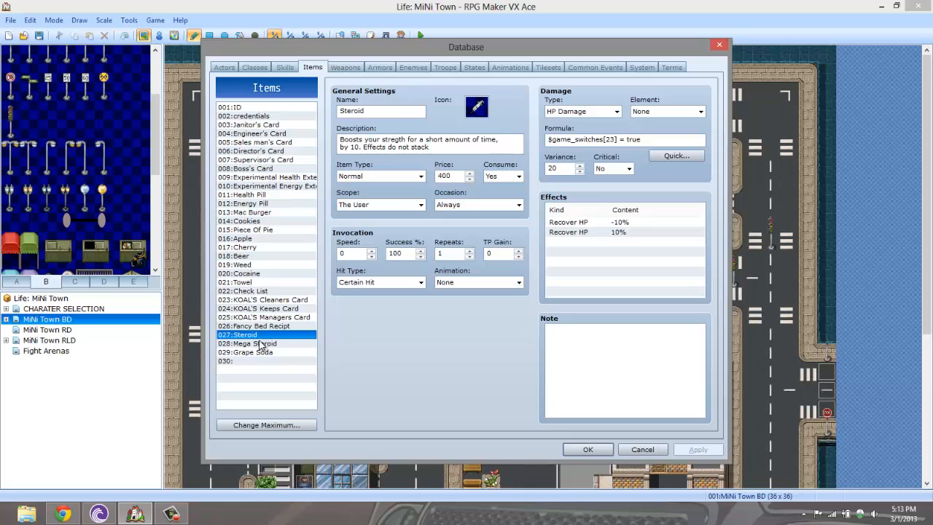
pyautogui.click(249, 343)
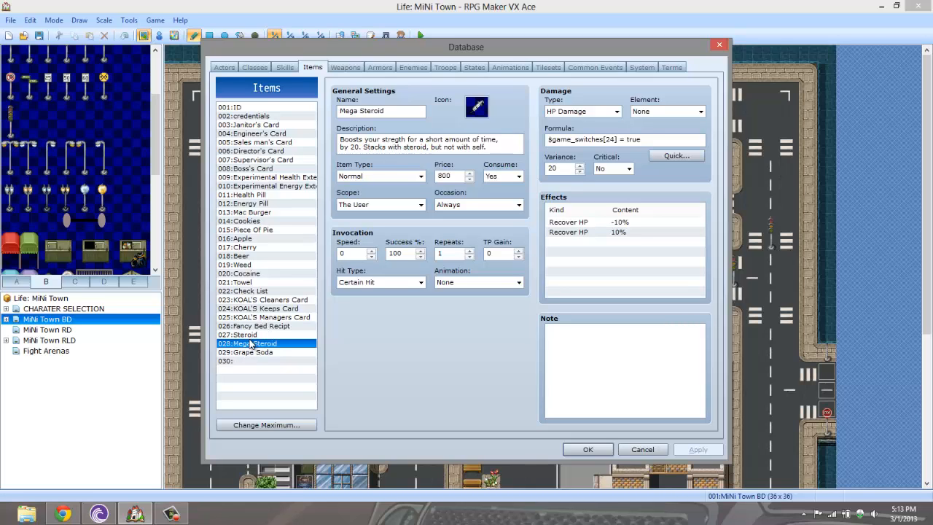
pyautogui.click(253, 336)
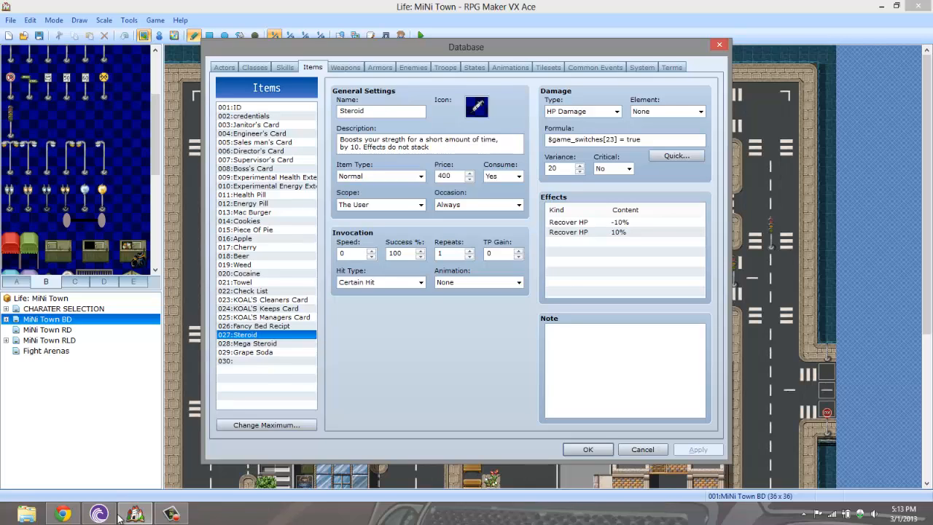
# Open the database's weapon list and examine the Stick's settings and ATK parameter.
pyautogui.click(175, 514)
pyautogui.click(182, 513)
pyautogui.click(332, 67)
pyautogui.click(311, 67)
pyautogui.click(342, 67)
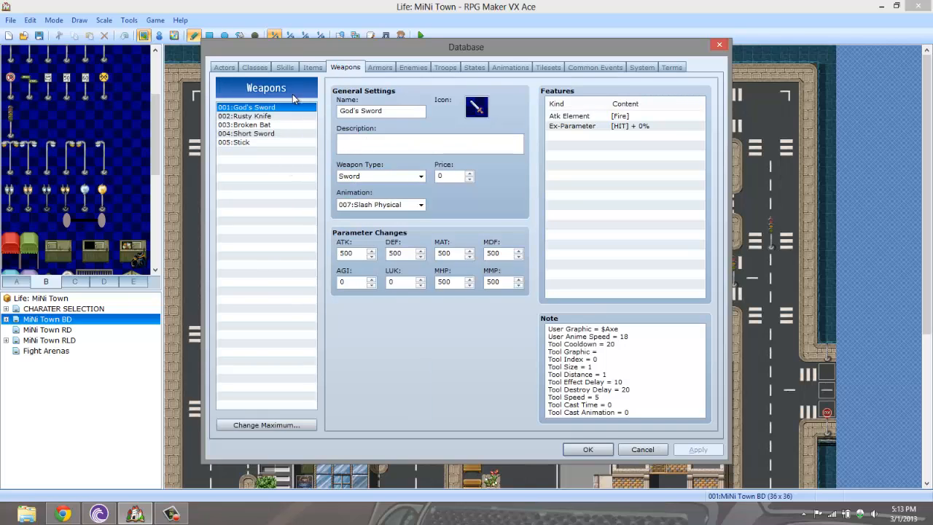
pyautogui.click(244, 145)
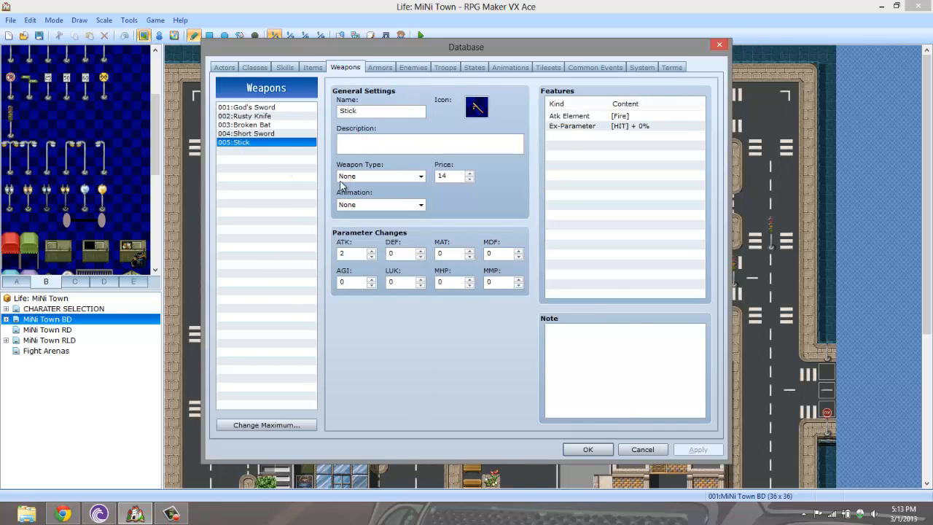
pyautogui.click(357, 254)
# Show the database's armor list, then switch to Notepad and open Armor type.txt from the Notes folder.
pyautogui.click(384, 67)
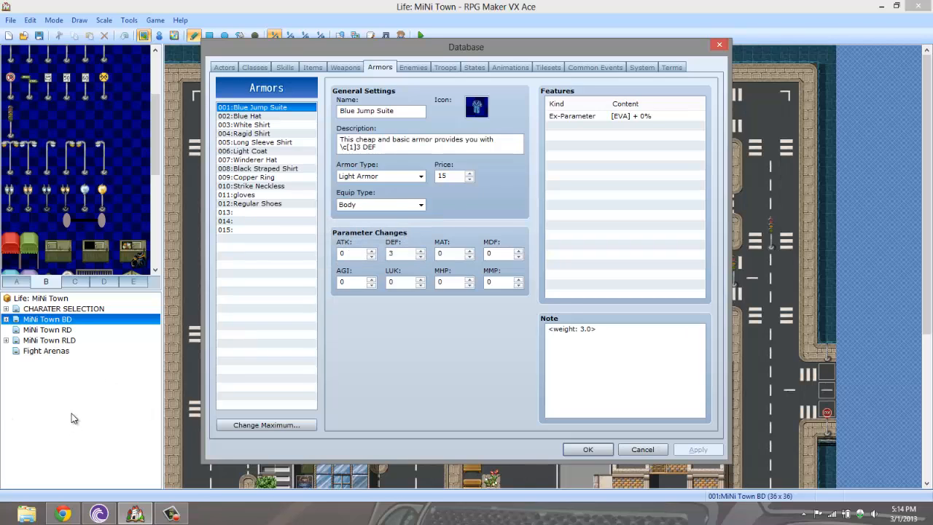
pyautogui.click(154, 69)
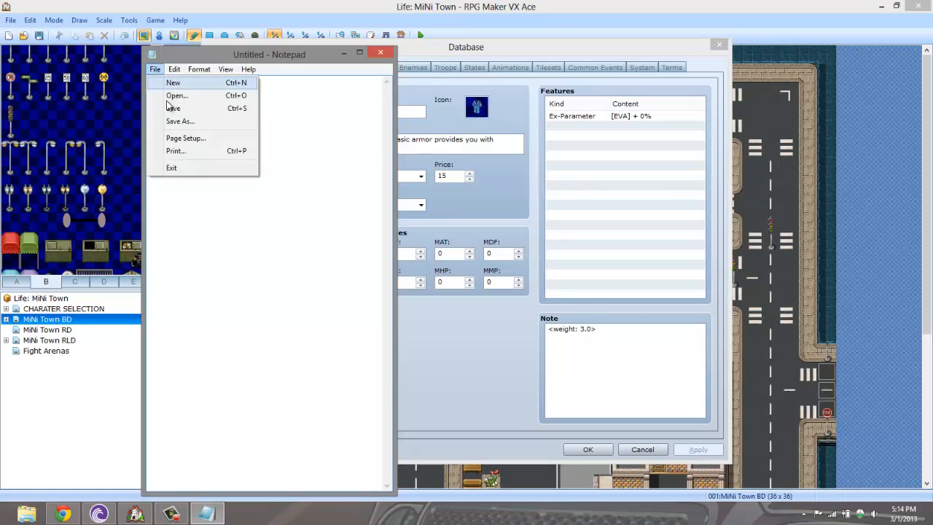
pyautogui.click(177, 96)
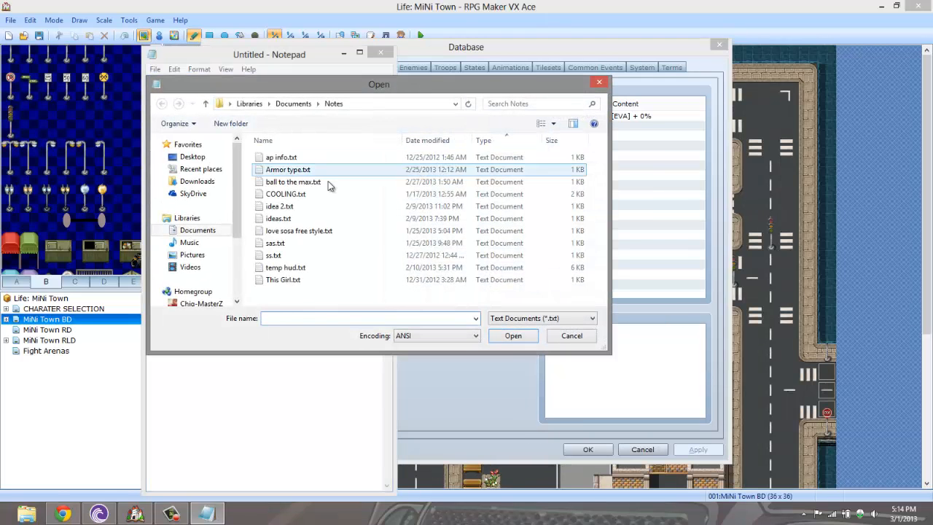
pyautogui.click(283, 206)
pyautogui.click(300, 267)
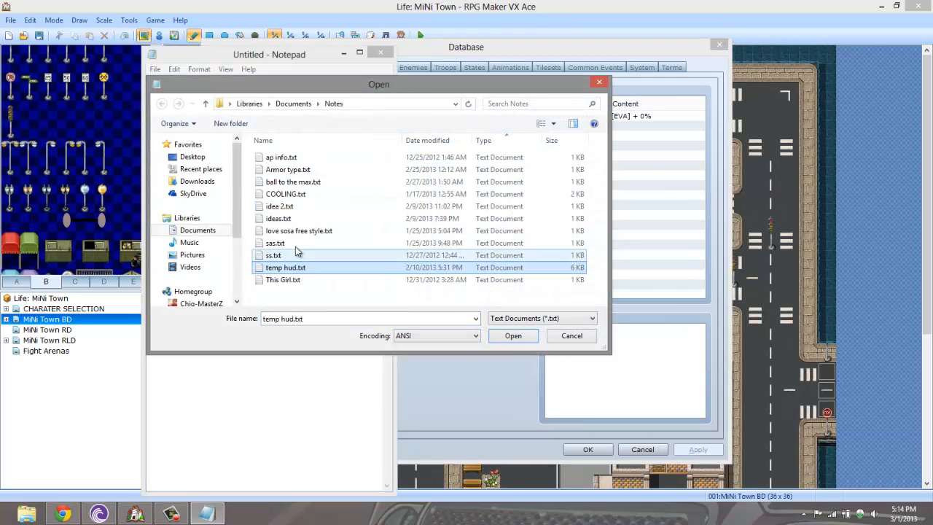
pyautogui.doubleClick(281, 170)
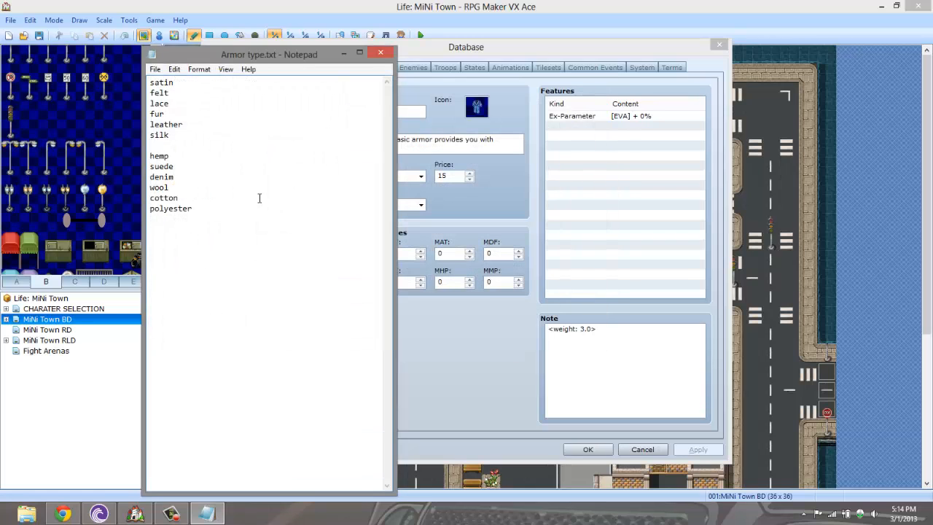
# Examine the two groups of clothing materials in the armor notes, satin to silk and hemp to polyester, and minimize Notepad.
pyautogui.moveTo(196, 138); pyautogui.dragTo(115, 45)
pyautogui.click(183, 99)
pyautogui.moveTo(189, 103); pyautogui.dragTo(175, 83)
pyautogui.moveTo(179, 139); pyautogui.dragTo(139, 72)
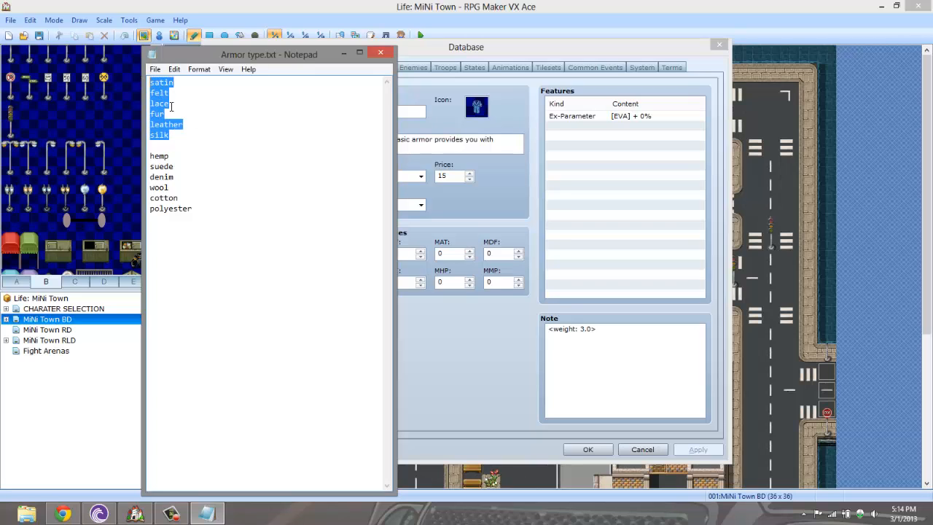
pyautogui.click(284, 236)
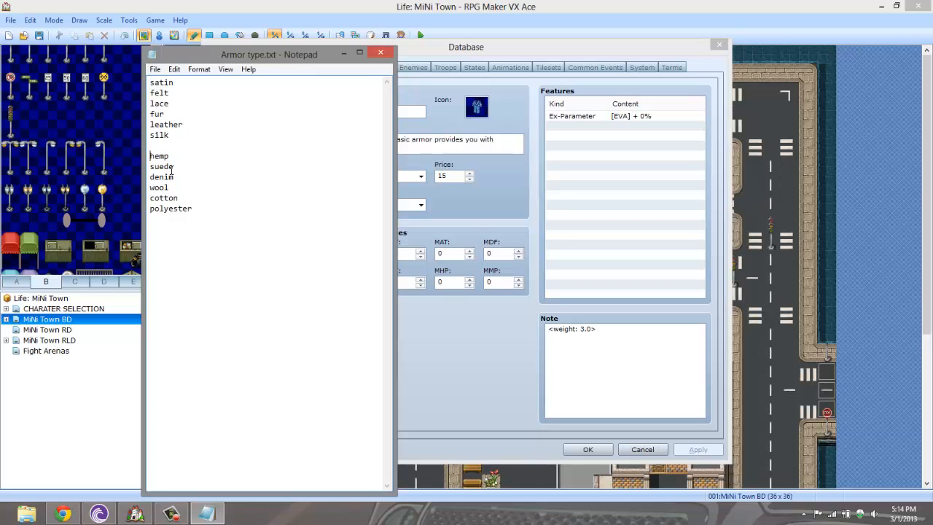
pyautogui.keyDown('shift'); pyautogui.click(245, 211); pyautogui.keyUp('shift')
pyautogui.click(250, 210)
pyautogui.click(185, 189)
pyautogui.moveTo(193, 209); pyautogui.dragTo(143, 70)
pyautogui.click(178, 145)
pyautogui.moveTo(178, 145); pyautogui.dragTo(146, 73)
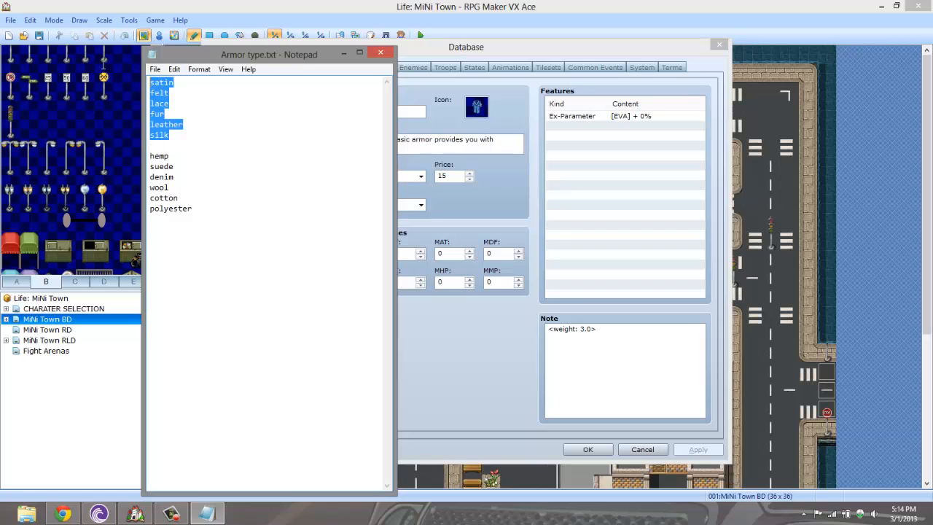
pyautogui.click(184, 136)
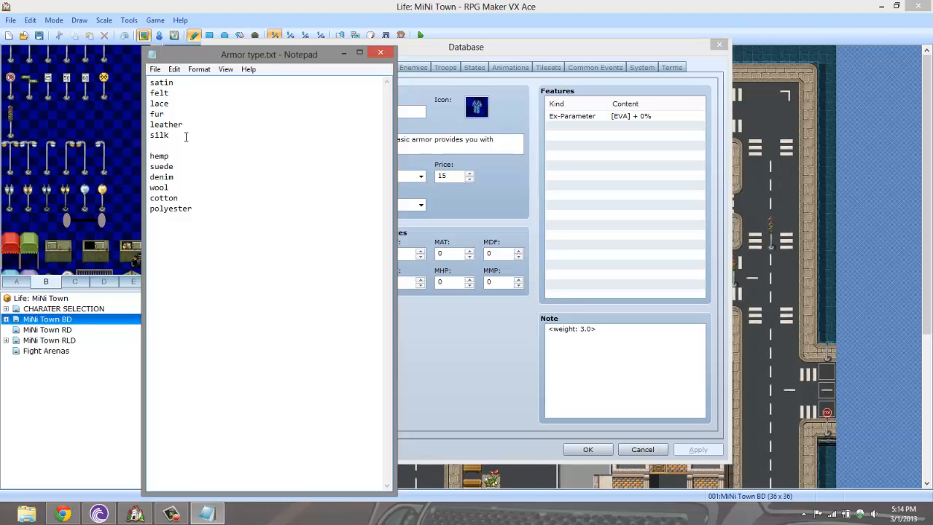
pyautogui.hotkey('ctrl', 'a')
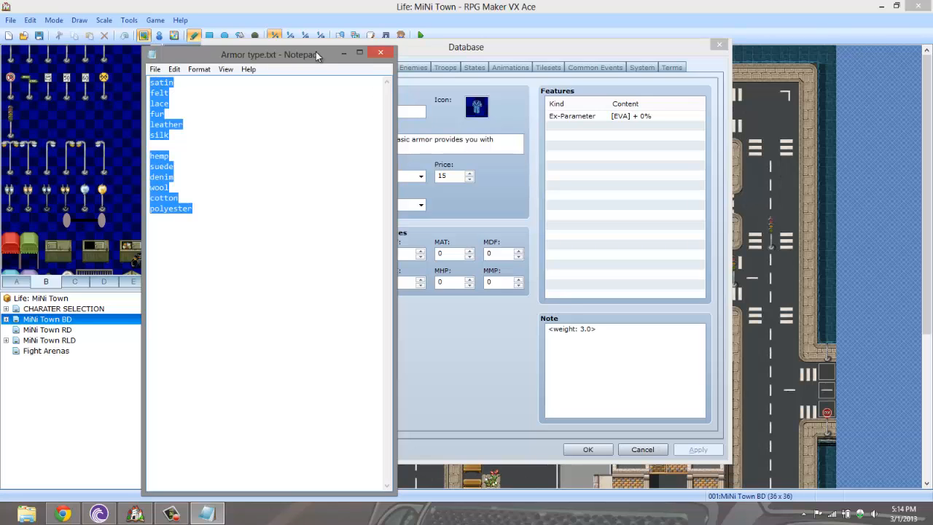
pyautogui.click(340, 53)
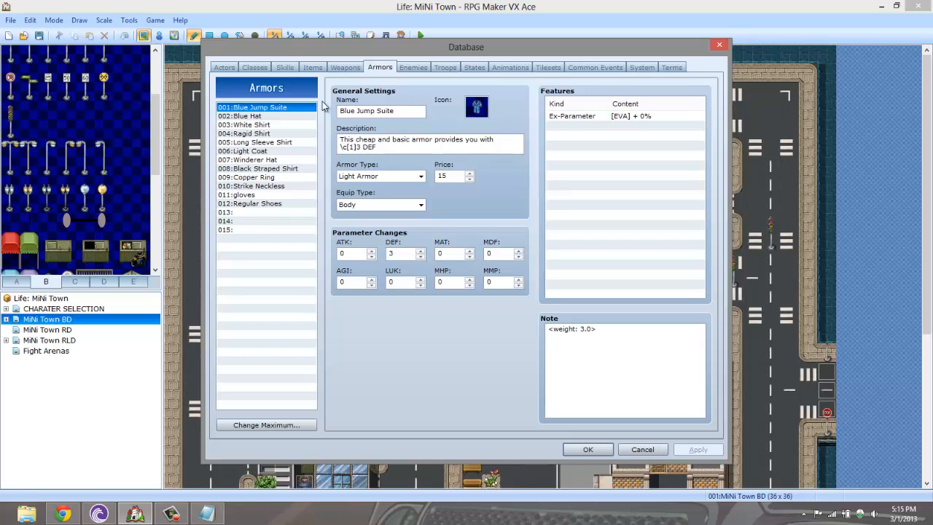
# Review the database's enemies, troops and states, examining Street Fighter 1 and the Drunk state.
pyautogui.click(412, 67)
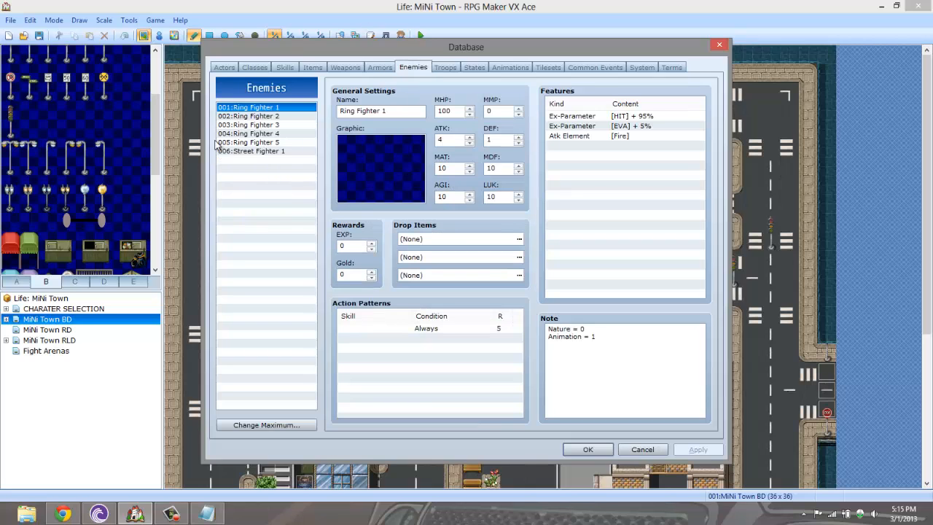
pyautogui.click(255, 151)
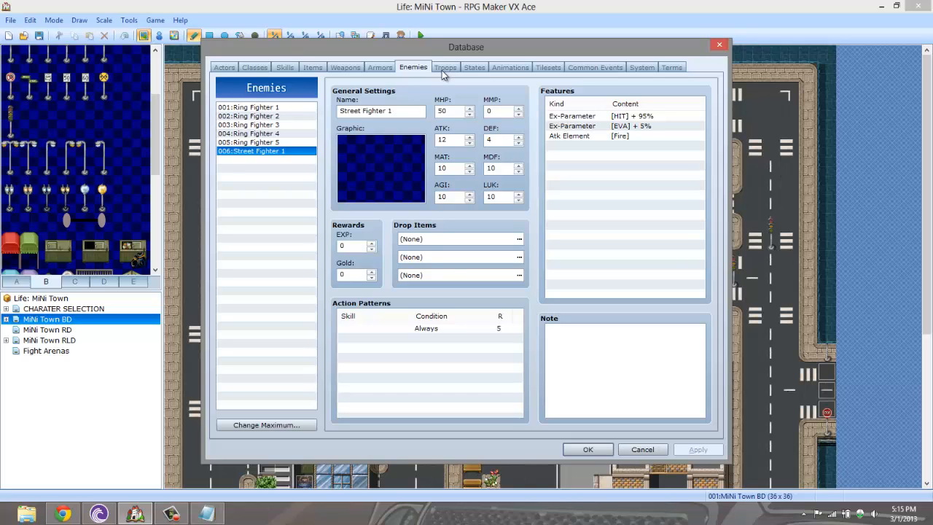
pyautogui.click(445, 67)
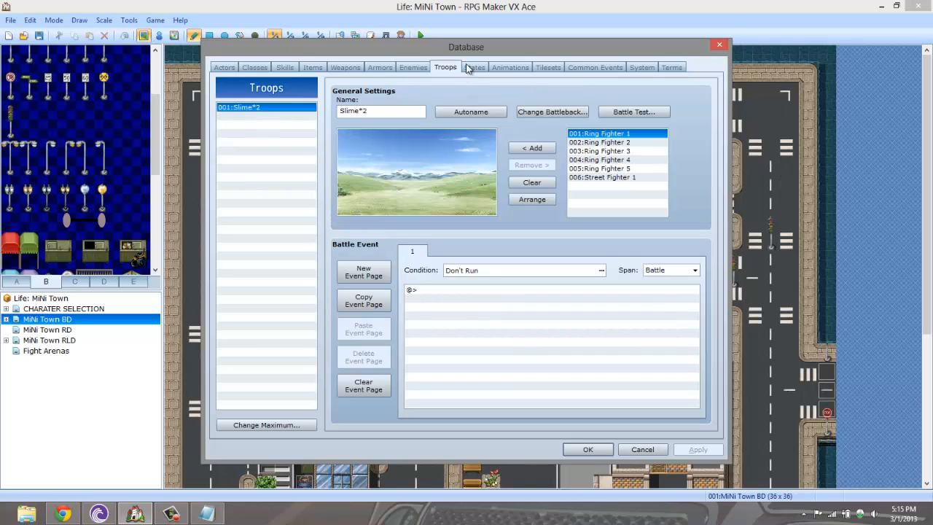
pyautogui.click(472, 67)
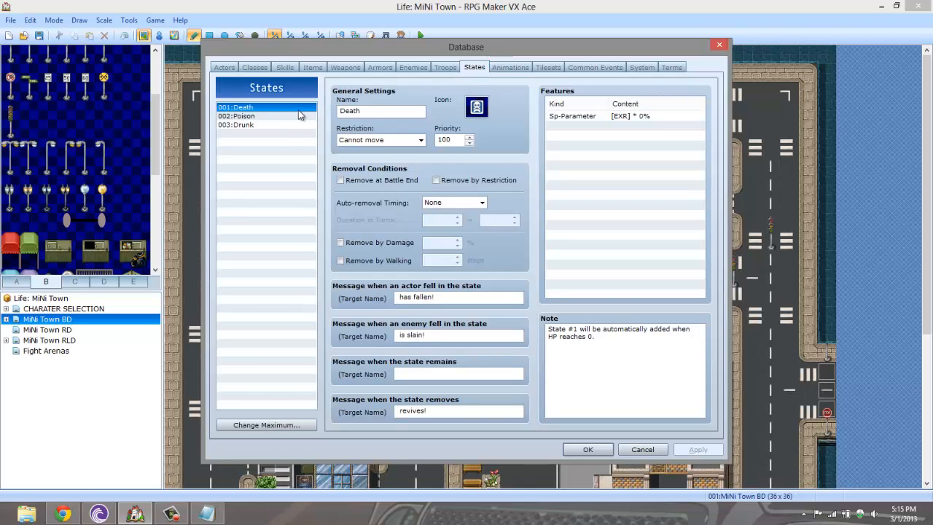
pyautogui.click(244, 124)
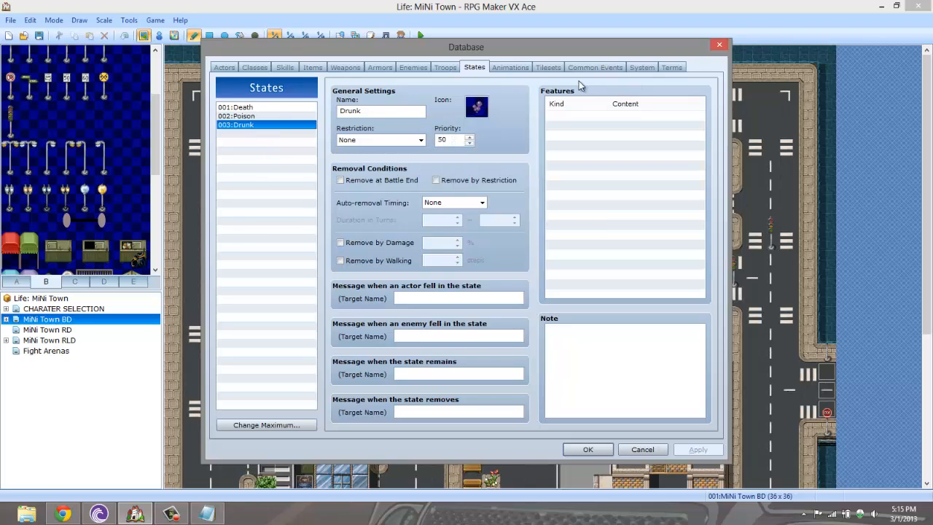
# Look through the database's tilesets, examining City Inside and the B and C tile sheets of City.
pyautogui.click(525, 67)
pyautogui.click(552, 67)
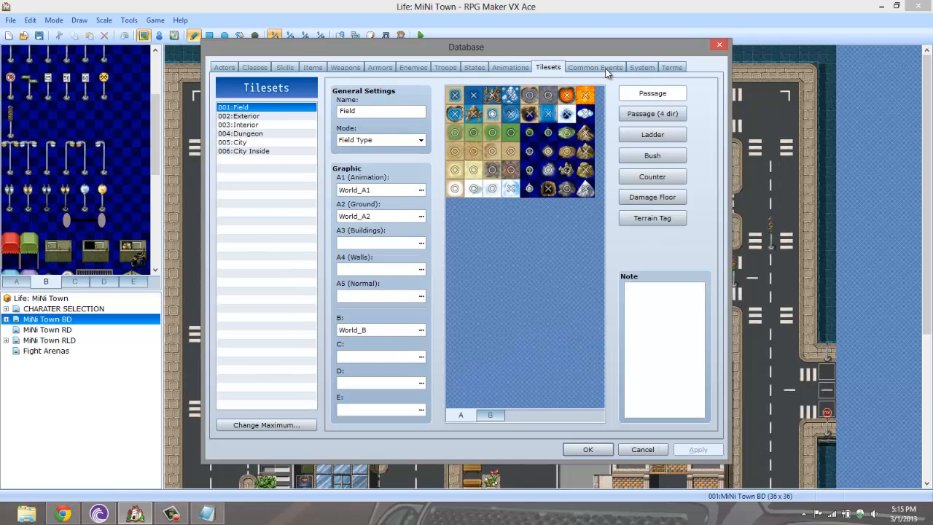
pyautogui.click(233, 150)
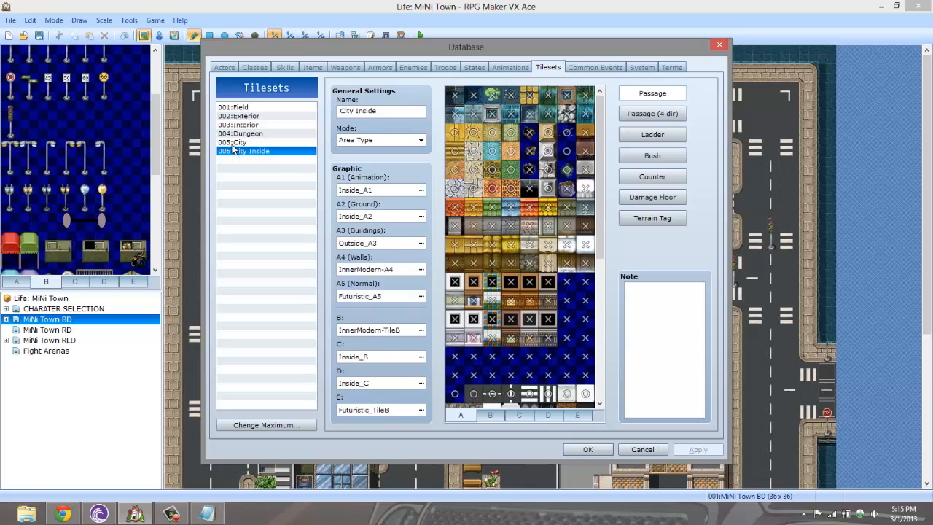
pyautogui.click(235, 142)
pyautogui.click(488, 417)
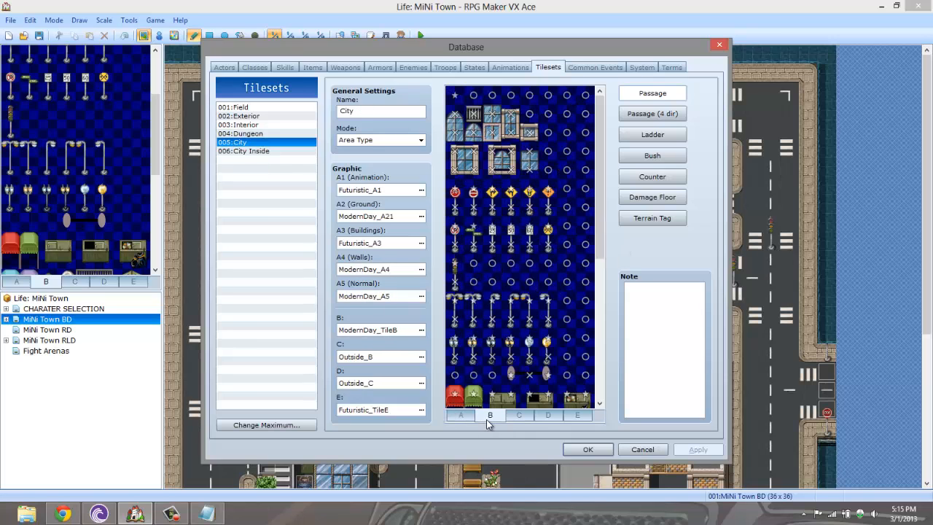
pyautogui.click(517, 417)
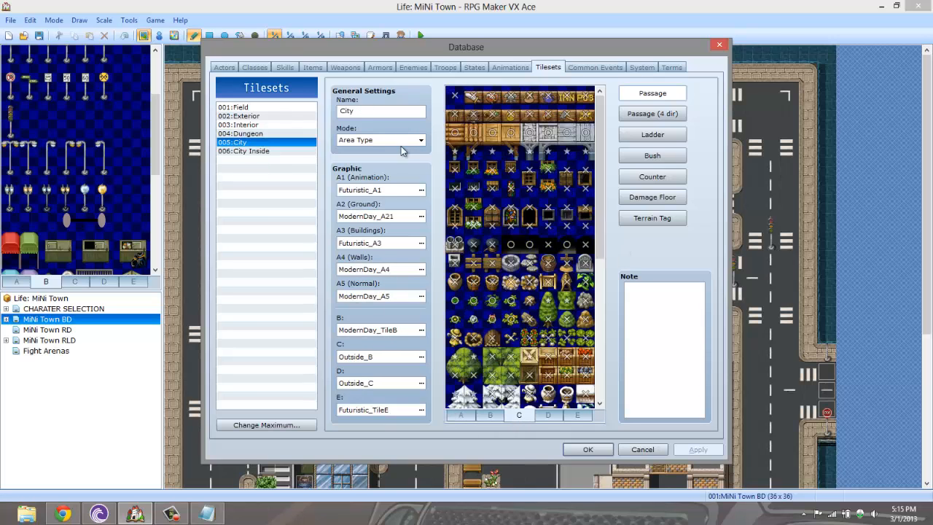
# Examine the Drunk Walk common event's Drunk condition, Up-button branch and random Confused walk variable.
pyautogui.click(576, 68)
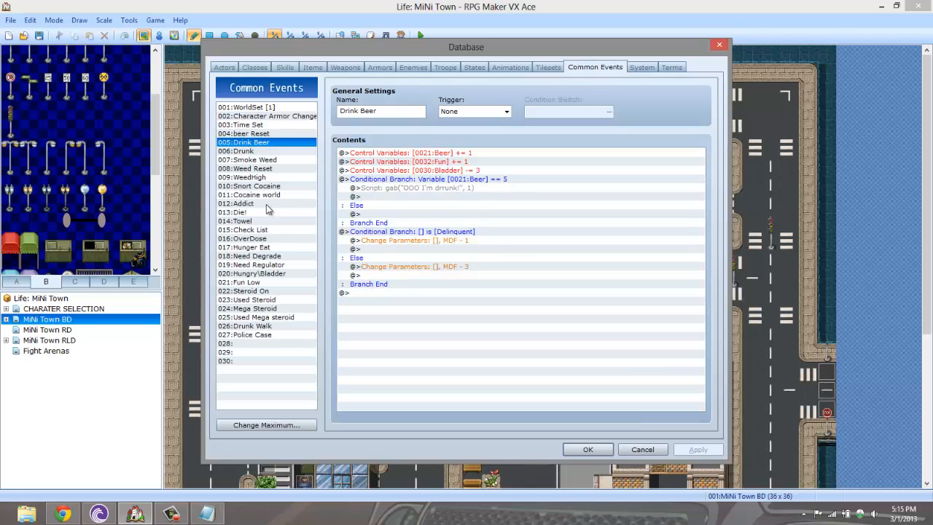
pyautogui.click(263, 326)
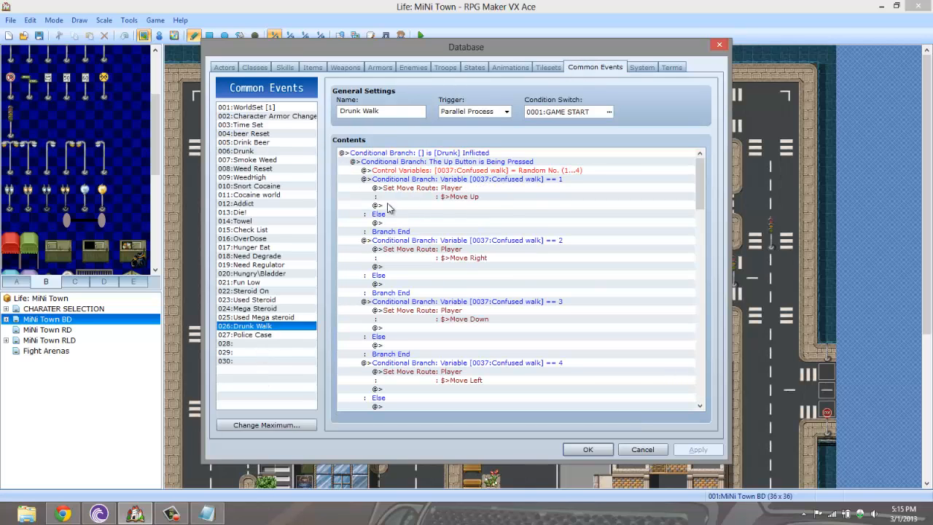
pyautogui.click(478, 170)
pyautogui.click(488, 155)
pyautogui.click(483, 163)
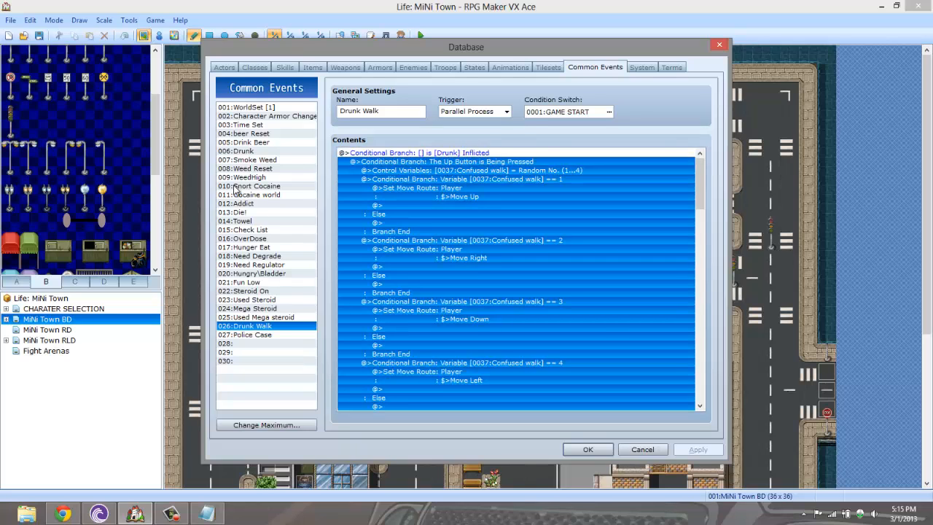
pyautogui.click(440, 153)
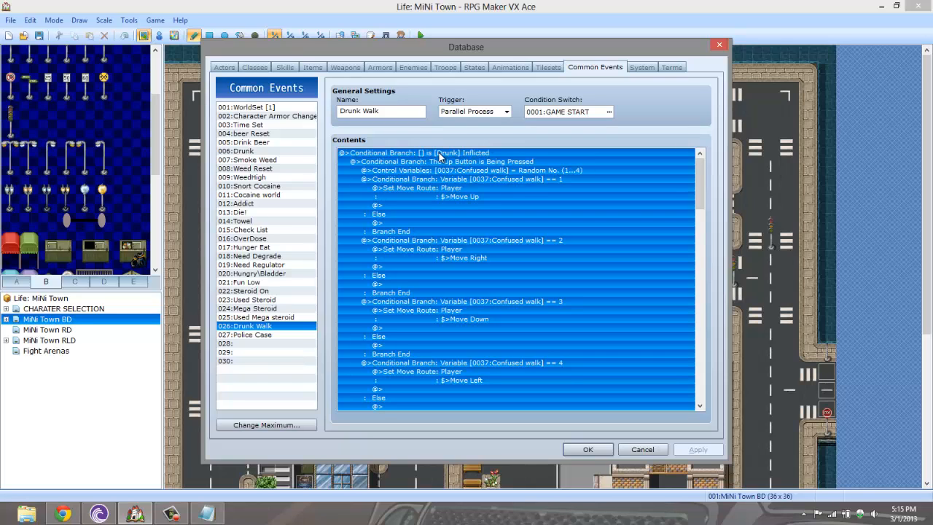
pyautogui.click(440, 162)
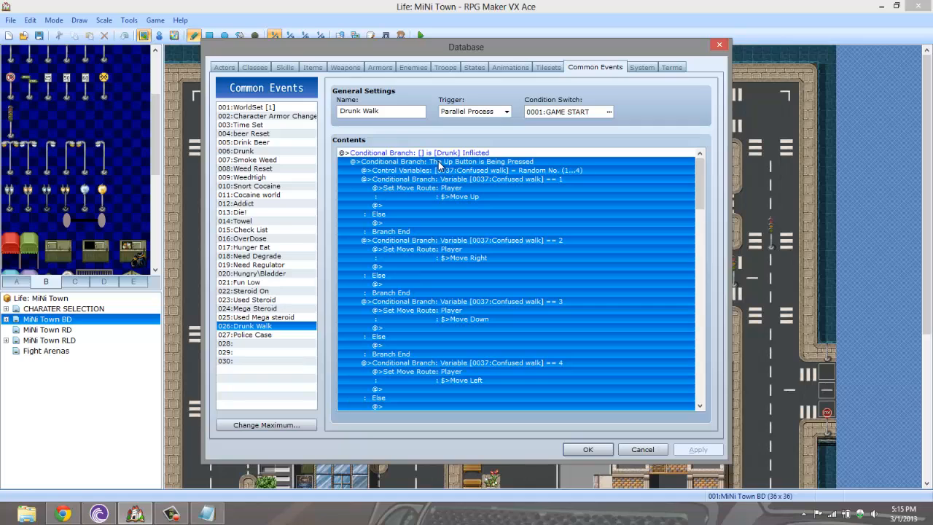
pyautogui.click(442, 169)
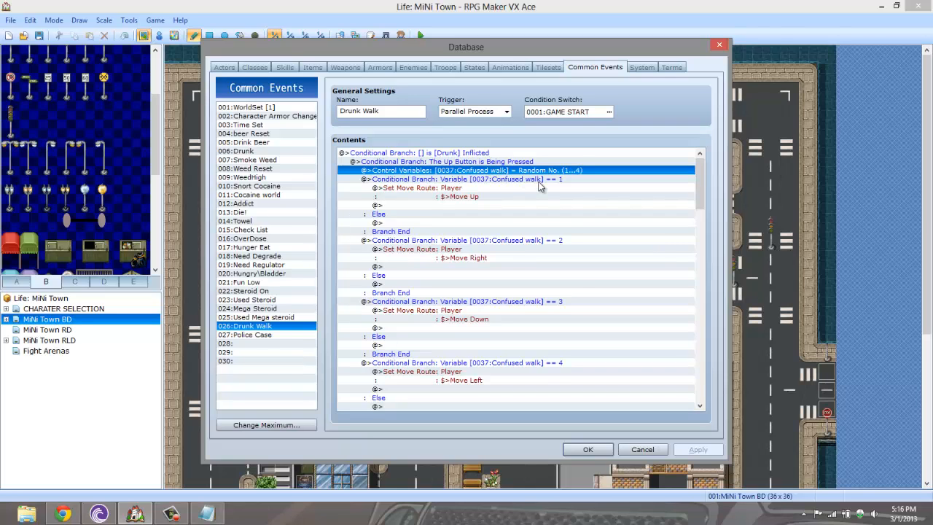
# Rename the Police Case common event as Police Chase.
pyautogui.click(303, 336)
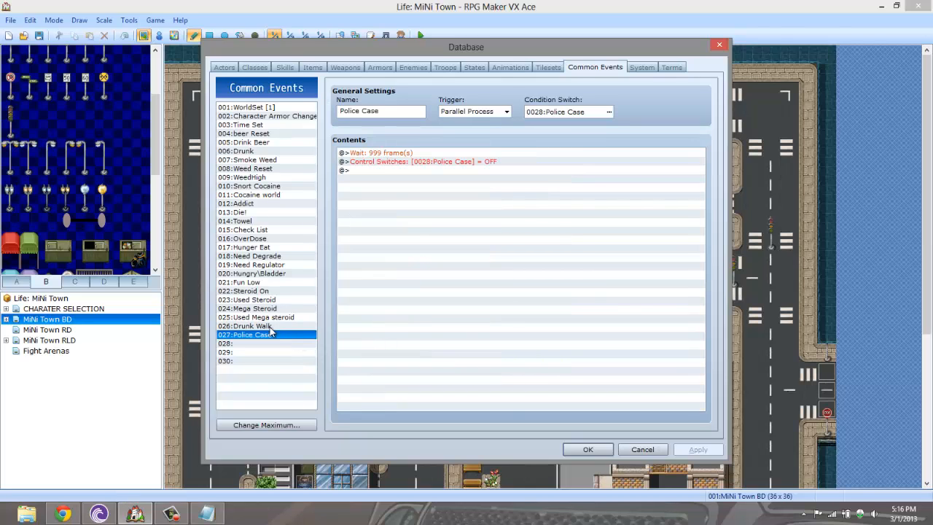
pyautogui.tripleClick(369, 115)
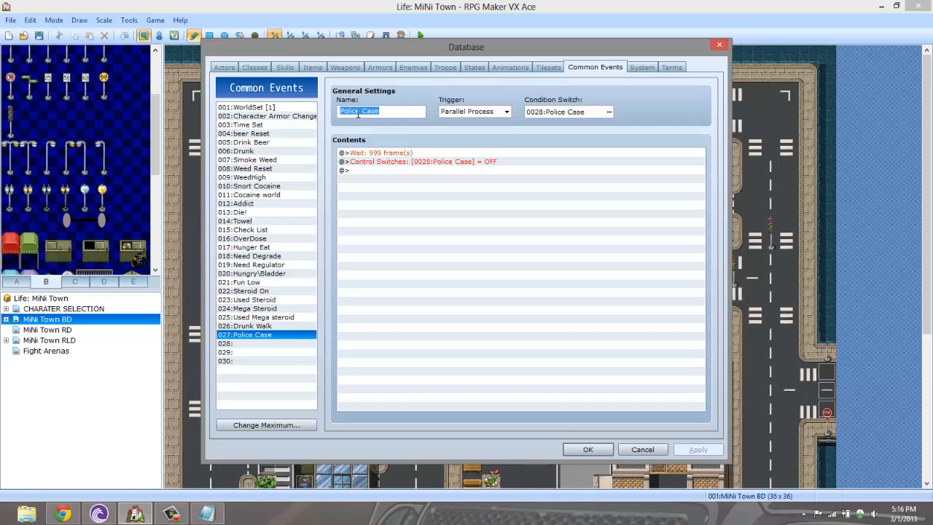
pyautogui.click(365, 111)
pyautogui.write('h')
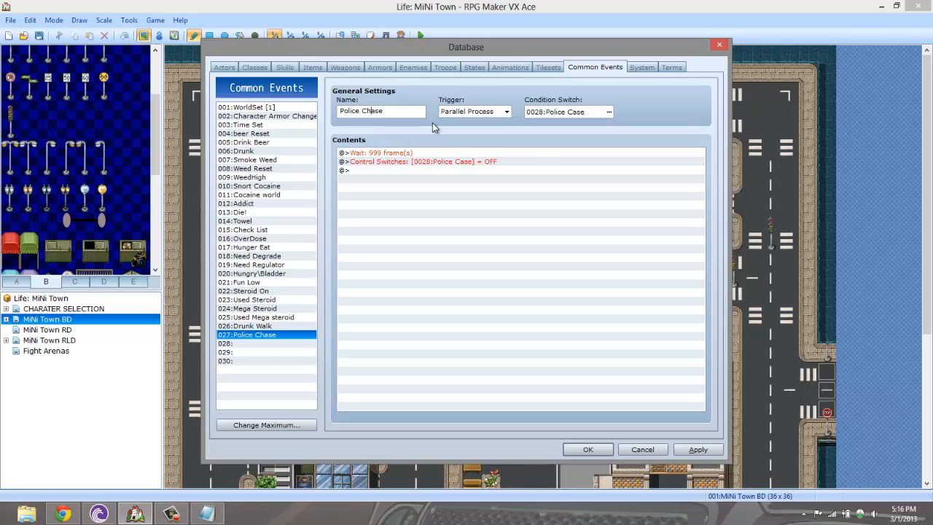
# Examine the commands of the Steroid On, Used Steroid and Mega Steroid common events.
pyautogui.click(247, 327)
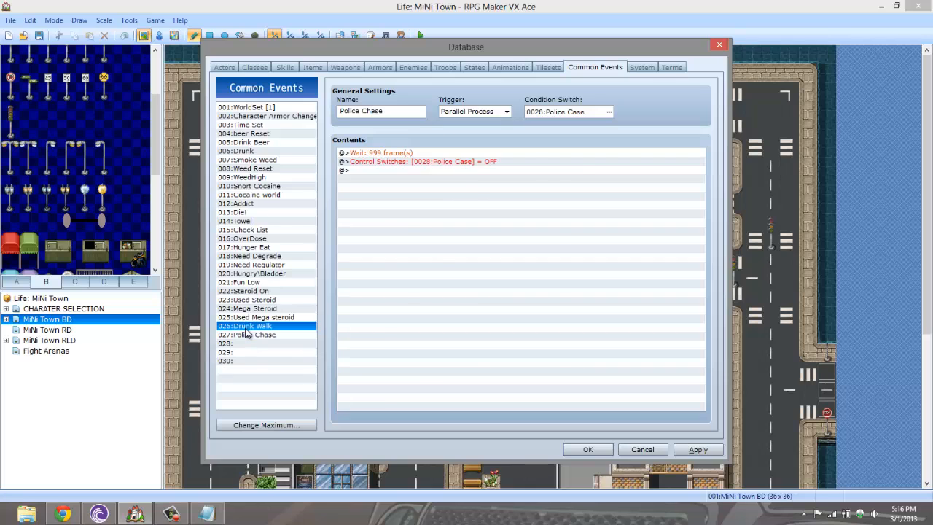
pyautogui.click(250, 318)
pyautogui.click(261, 291)
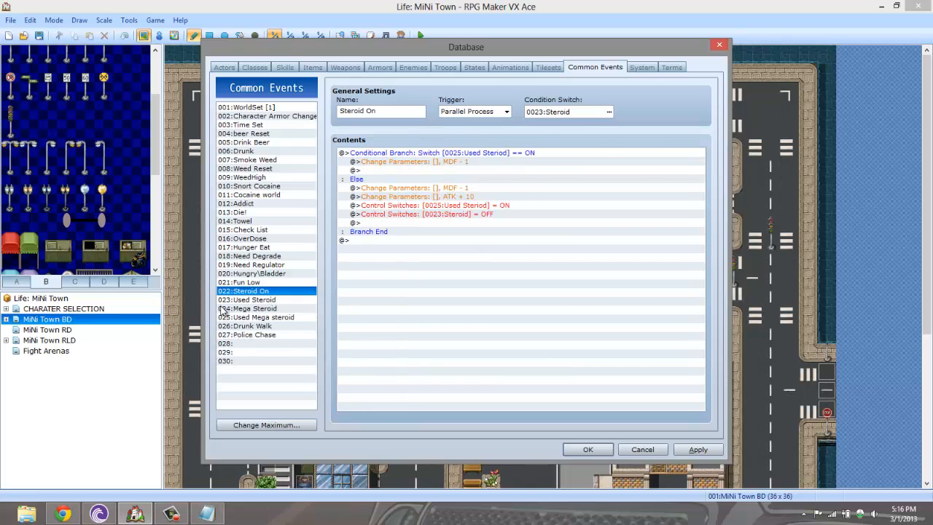
pyautogui.click(254, 300)
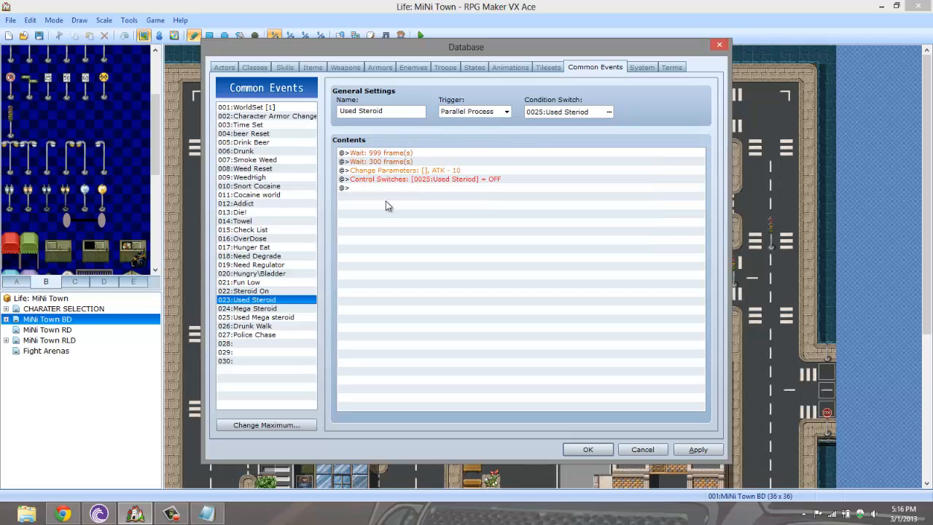
pyautogui.click(269, 308)
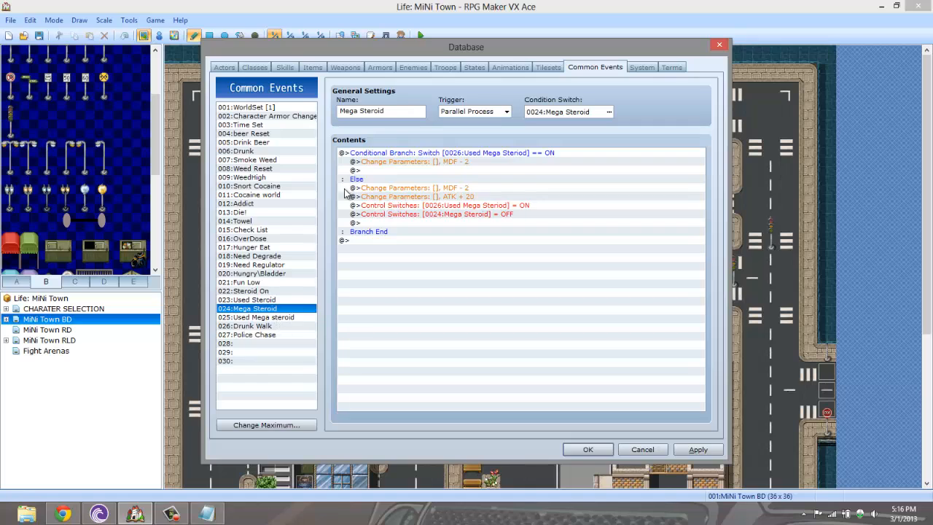
# Examine the Used Mega steroid common event and the database's Terms settings, and close the database.
pyautogui.click(262, 317)
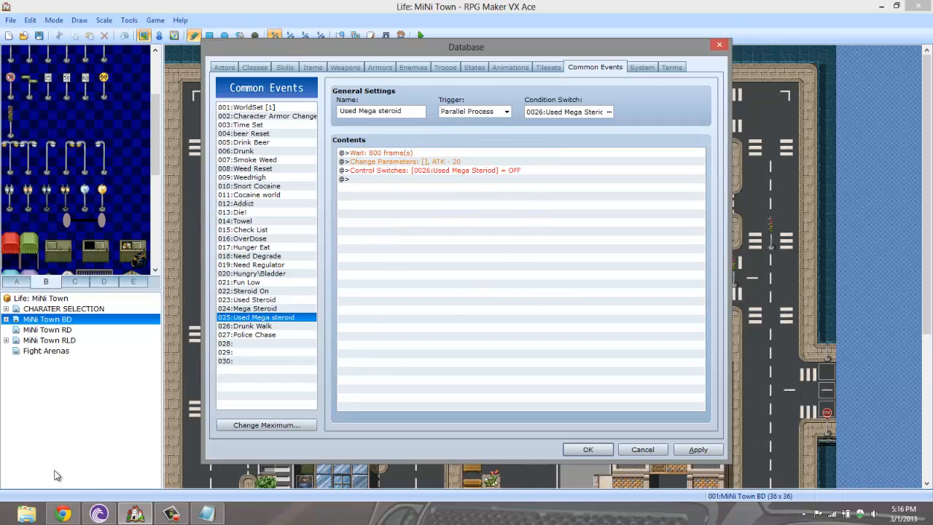
pyautogui.click(167, 515)
pyautogui.click(165, 516)
pyautogui.click(642, 67)
pyautogui.click(667, 67)
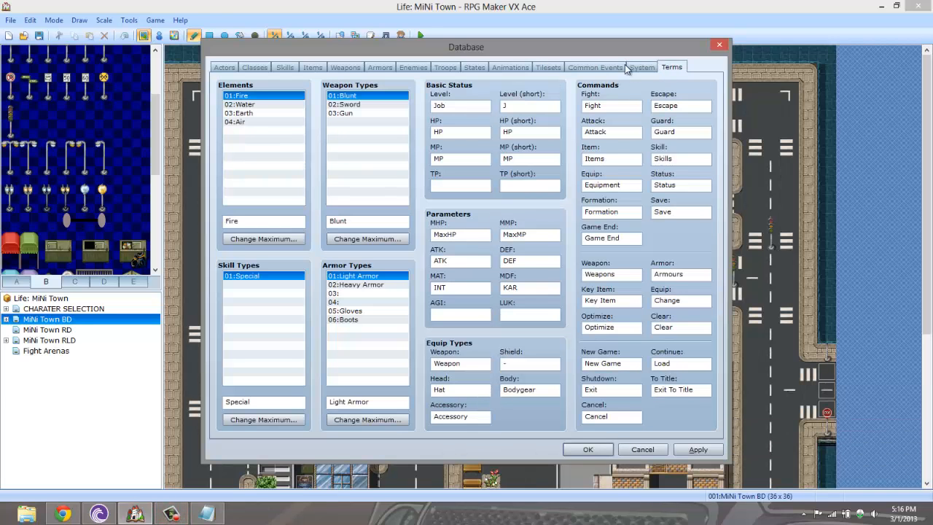
pyautogui.click(587, 449)
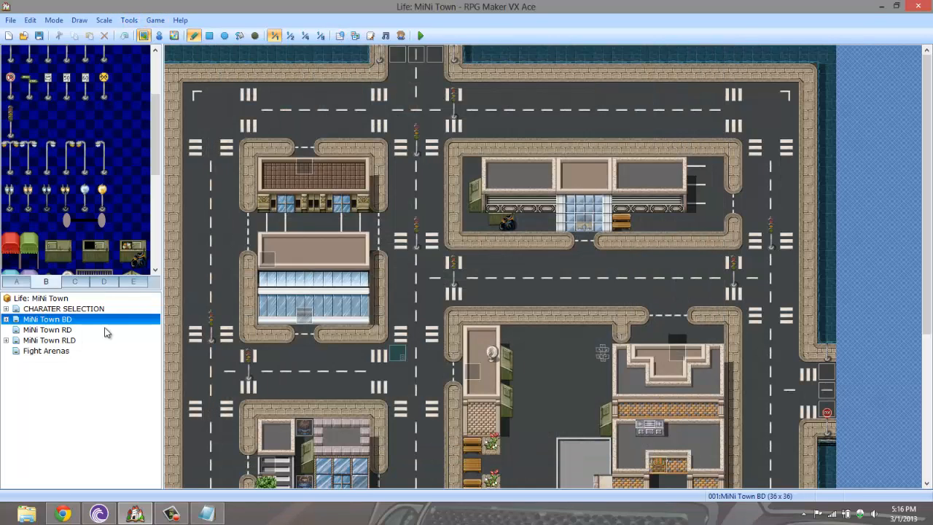
# Expand the submaps of MiNi Town BD and switch its map to event editing mode.
pyautogui.scroll(-5, 255, 255)
pyautogui.click(6, 319)
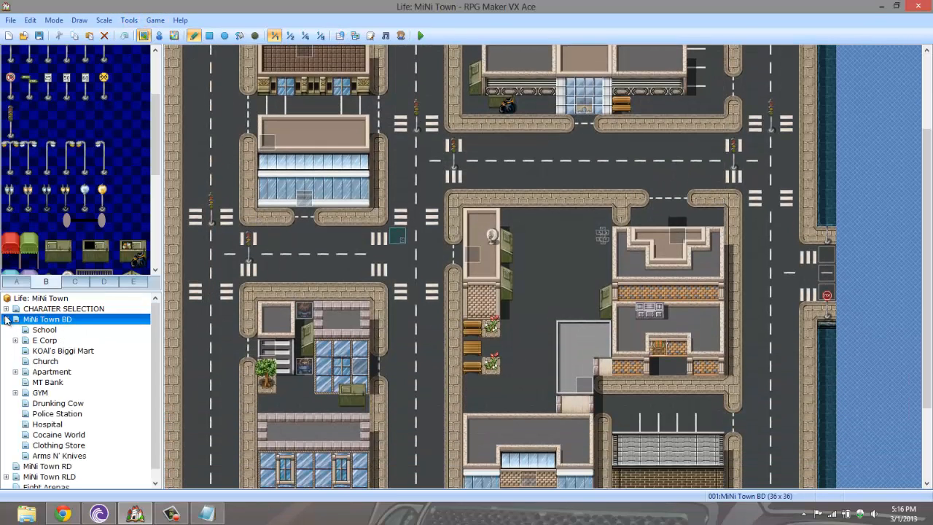
pyautogui.click(159, 35)
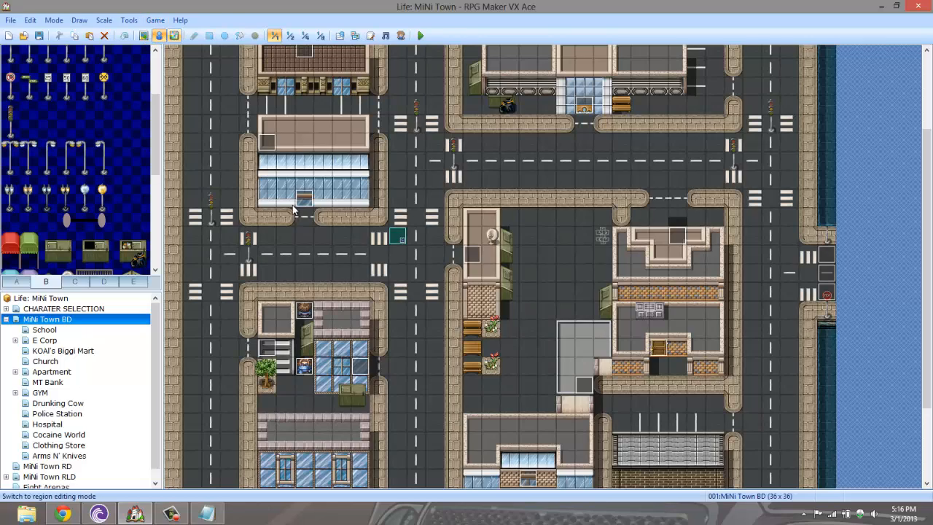
pyautogui.scroll(5, 342, 118)
pyautogui.scroll(15, 342, 119)
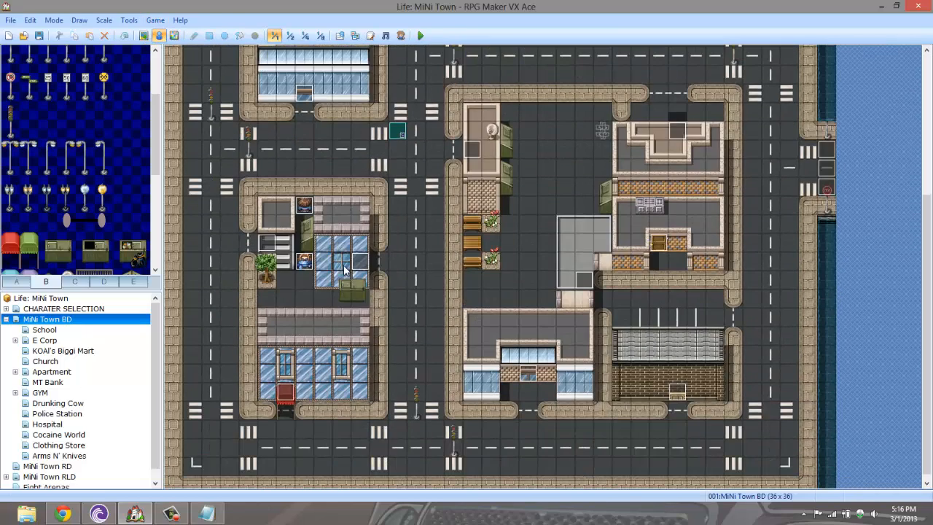
# Examine the first two pages of event EV012 on the MiNi Town BD map, including its dialogue choices and self switch A.
pyautogui.doubleClick(307, 209)
pyautogui.click(519, 142)
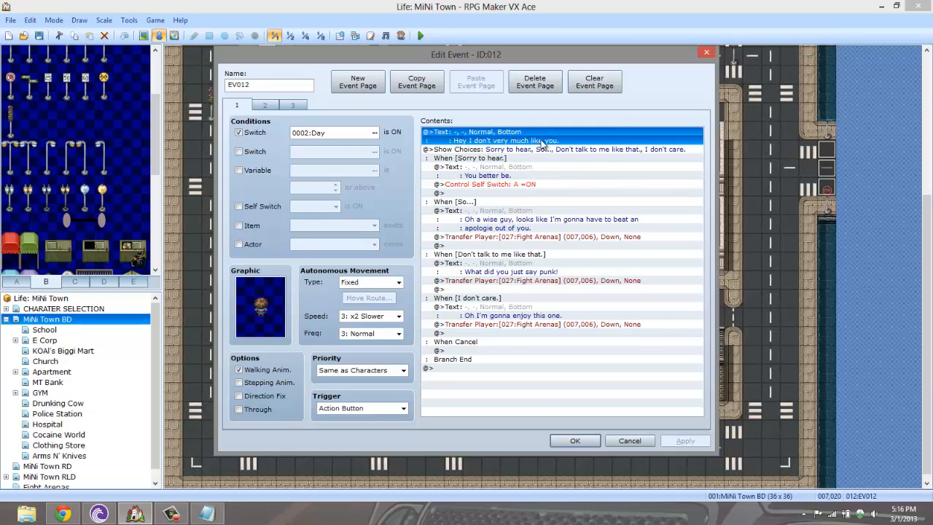
pyautogui.click(533, 149)
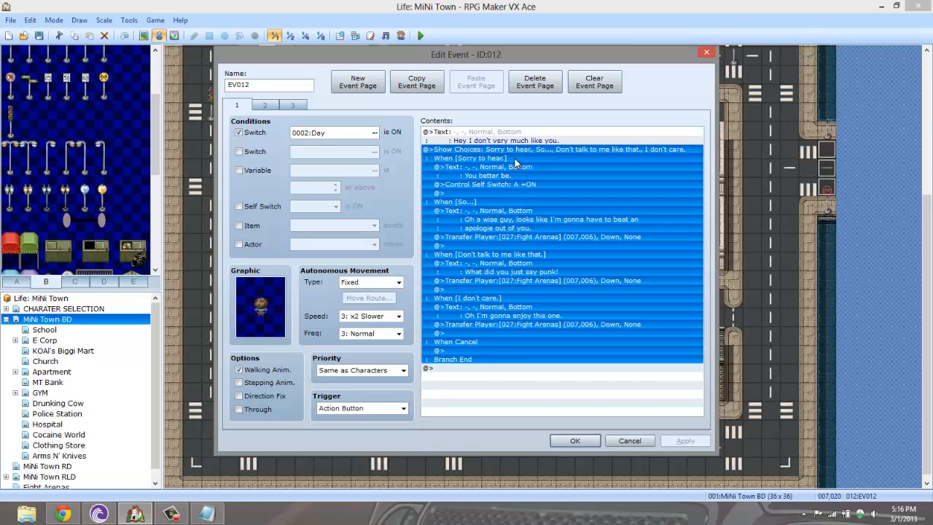
pyautogui.click(516, 167)
pyautogui.click(272, 107)
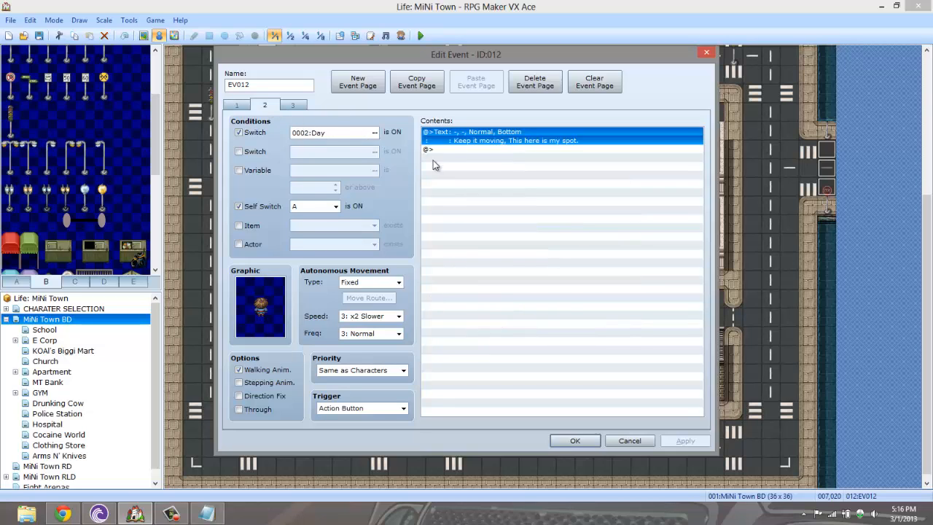
pyautogui.click(498, 142)
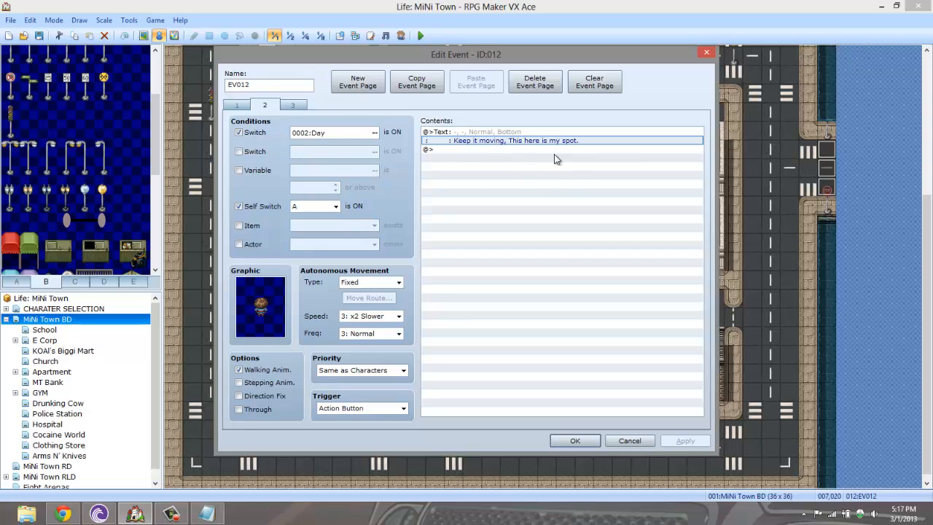
pyautogui.click(235, 107)
pyautogui.click(537, 194)
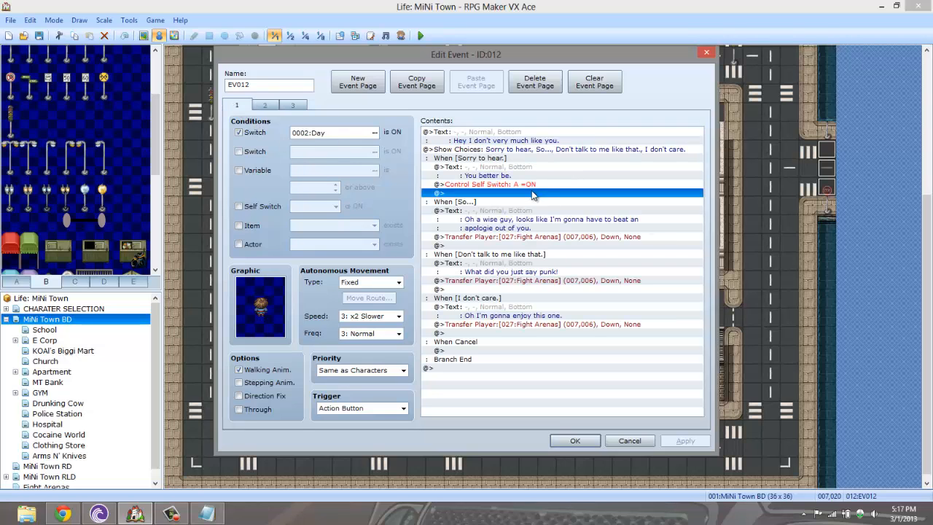
pyautogui.click(538, 219)
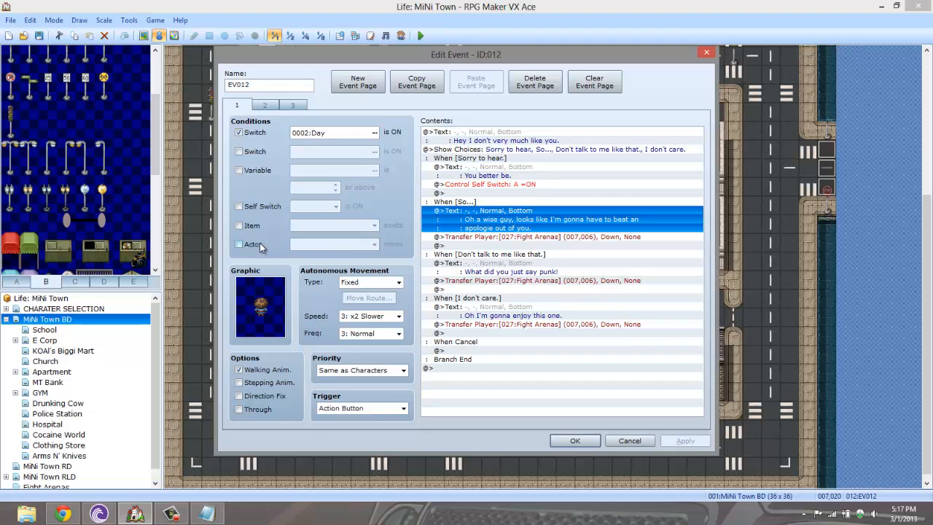
pyautogui.click(572, 439)
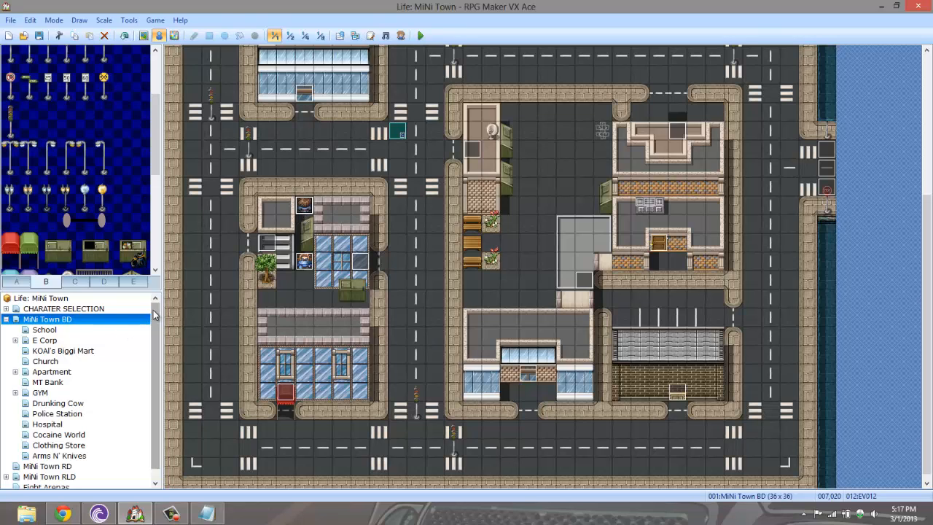
# Open the Fight Arenas map and examine the Rob him and Leave him be choices on page 2 of event EV001.
pyautogui.scroll(-1, 155, 329)
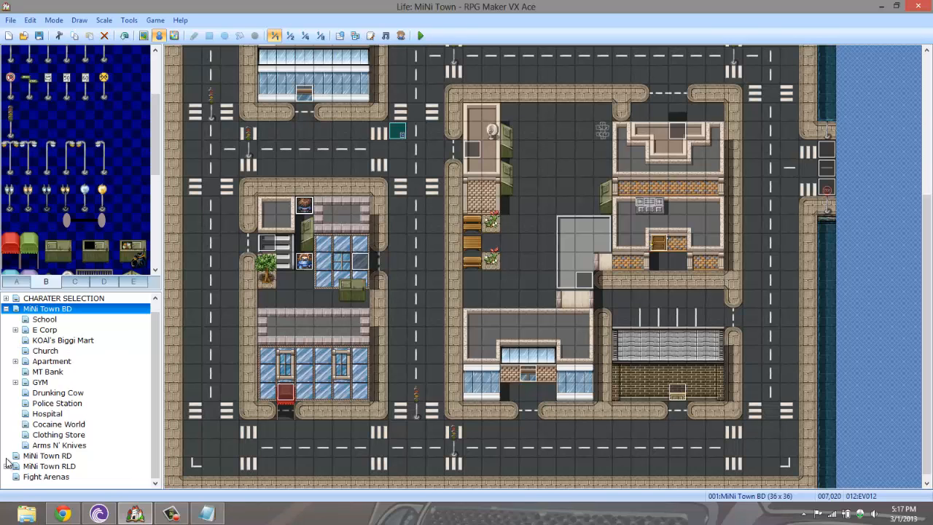
pyautogui.click(12, 479)
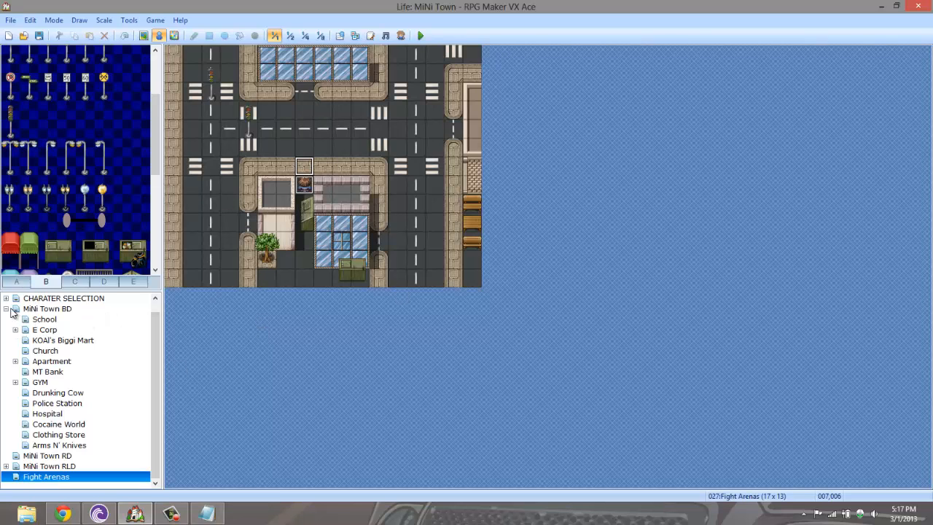
pyautogui.doubleClick(303, 187)
pyautogui.click(262, 106)
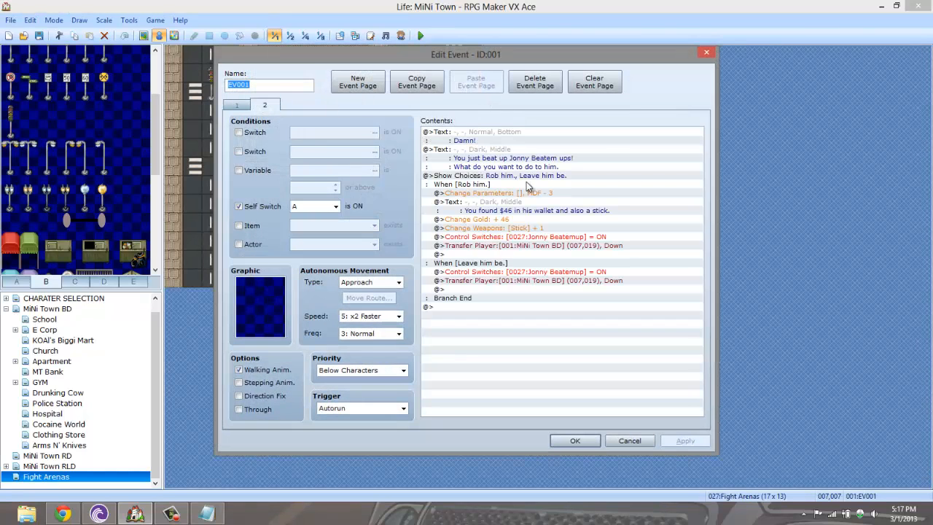
pyautogui.click(536, 175)
pyautogui.click(536, 158)
pyautogui.click(530, 184)
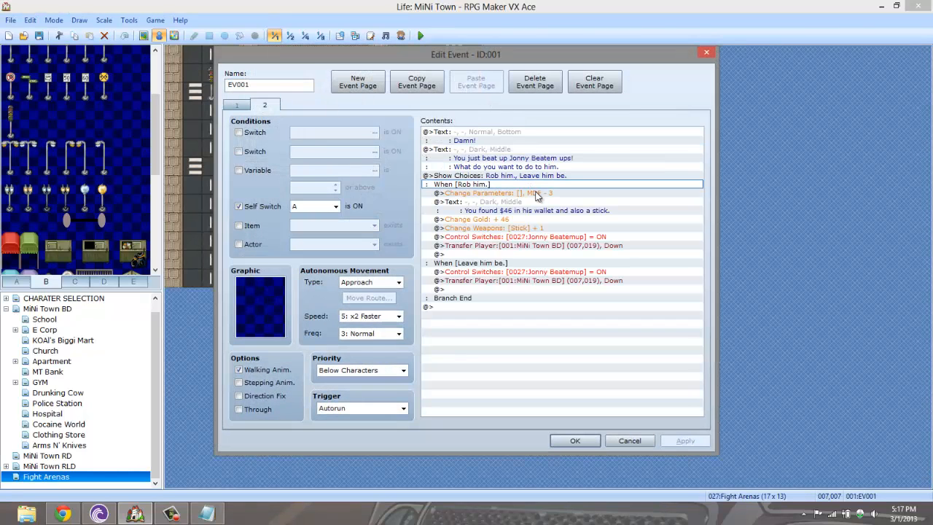
pyautogui.click(537, 193)
pyautogui.click(539, 220)
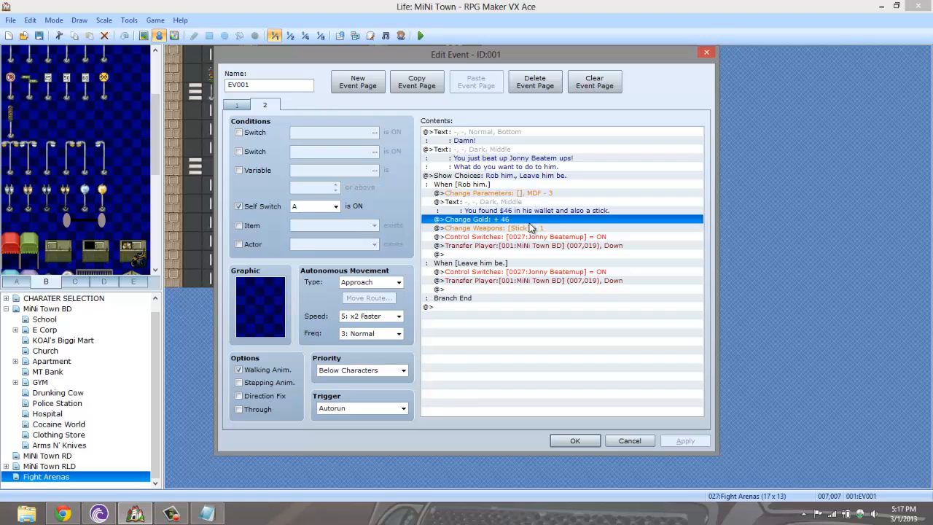
pyautogui.click(572, 441)
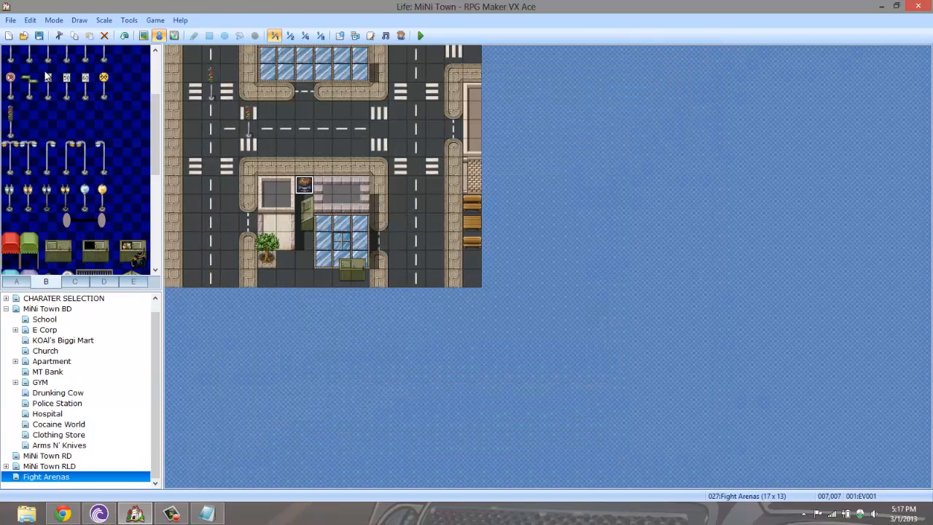
# Check the Actors settings in the database, close it, and return to the MiNi Town BD map with its submaps collapsed.
pyautogui.click(126, 21)
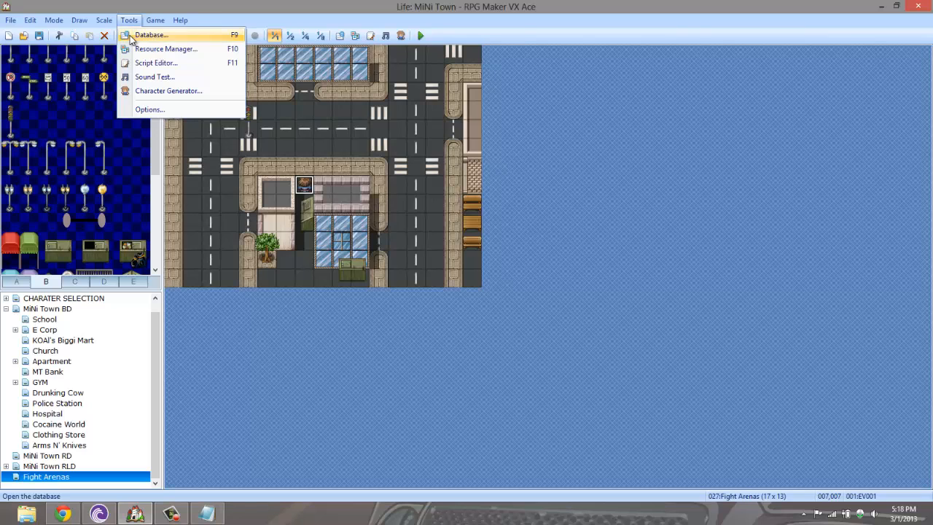
pyautogui.click(151, 35)
pyautogui.click(223, 67)
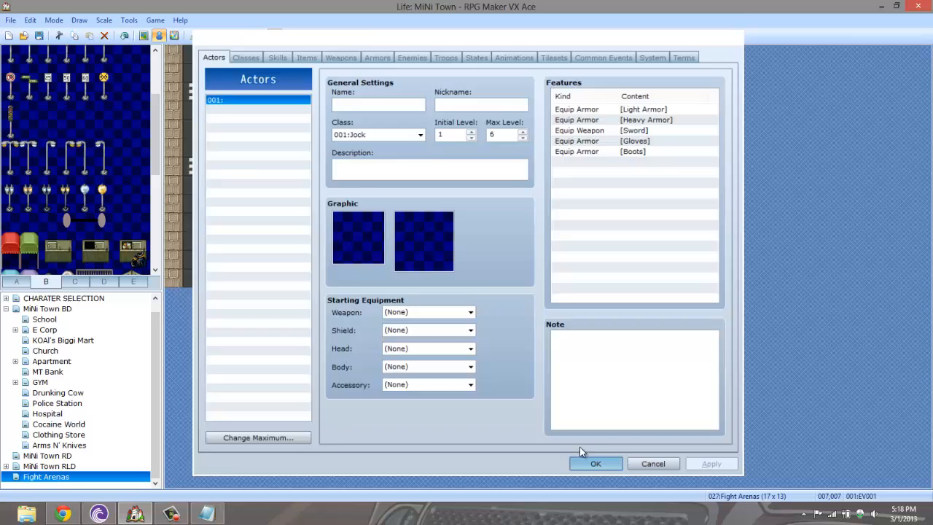
pyautogui.click(580, 449)
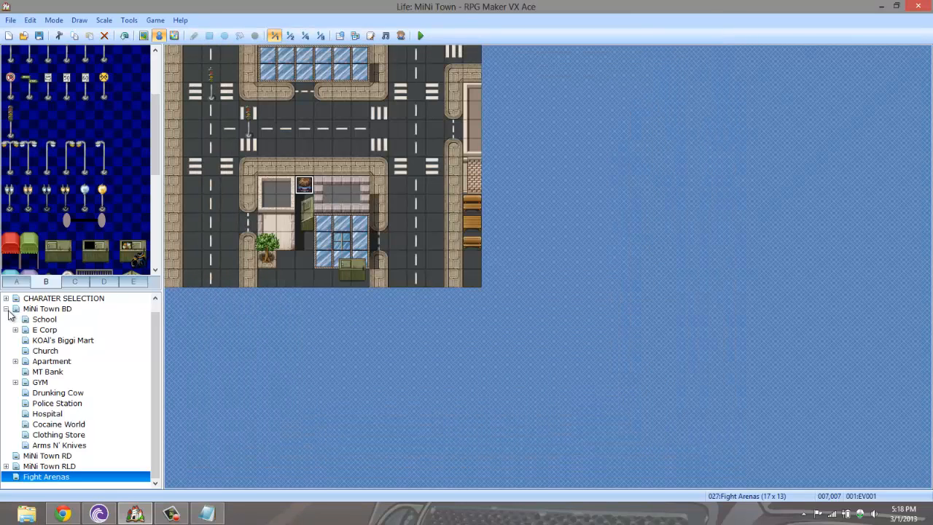
pyautogui.click(9, 310)
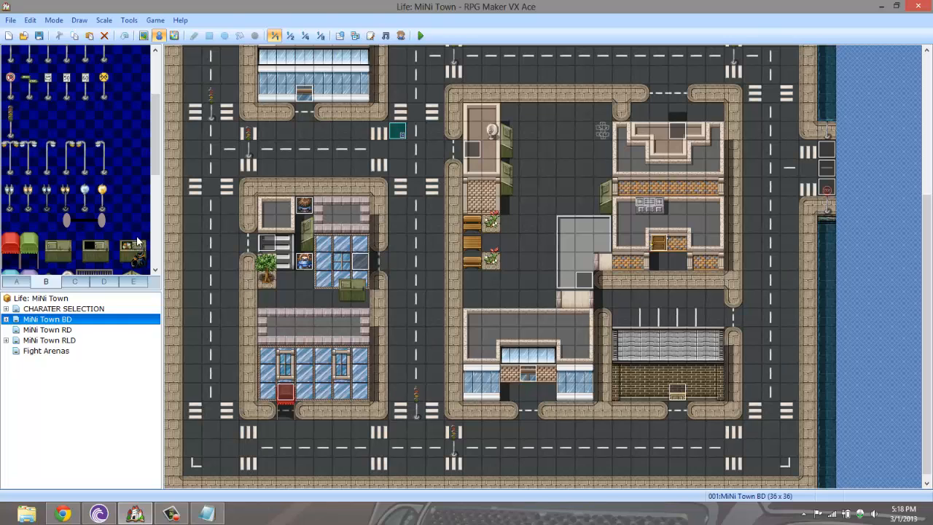
pyautogui.click(172, 514)
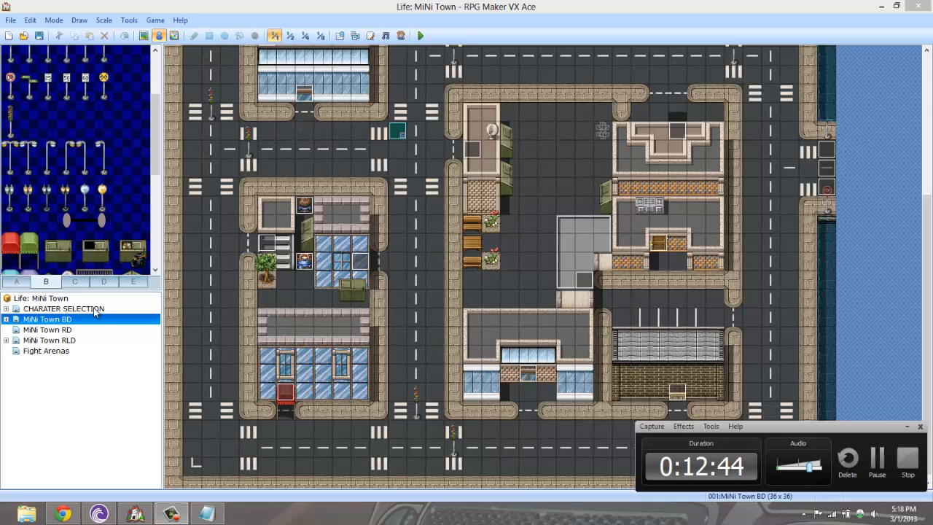
# Open the School map and examine the greeting and Lesson branches on page 2 of the teacher's event EV002.
pyautogui.click(7, 320)
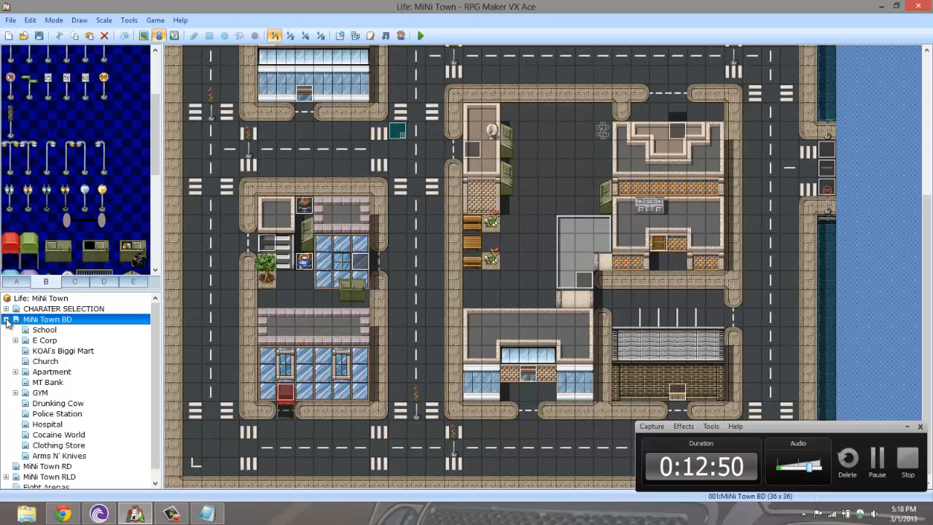
pyautogui.click(32, 331)
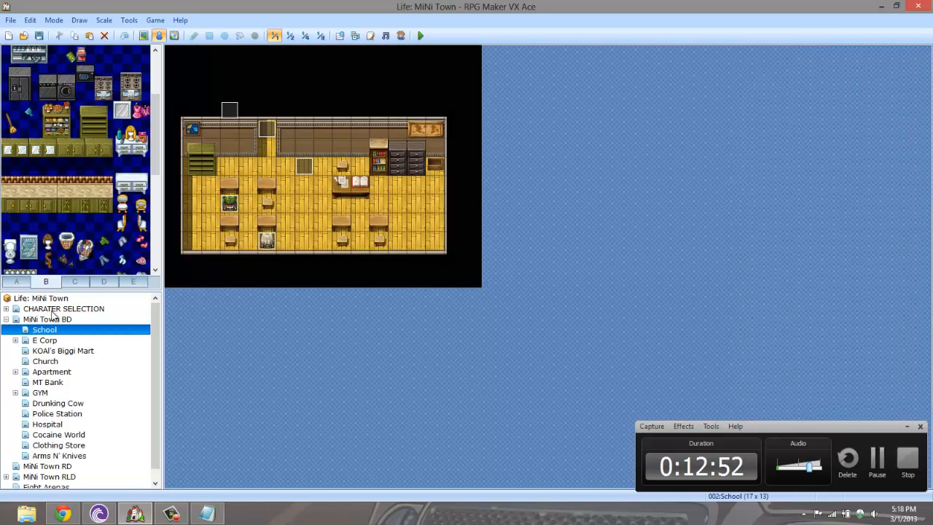
pyautogui.doubleClick(309, 166)
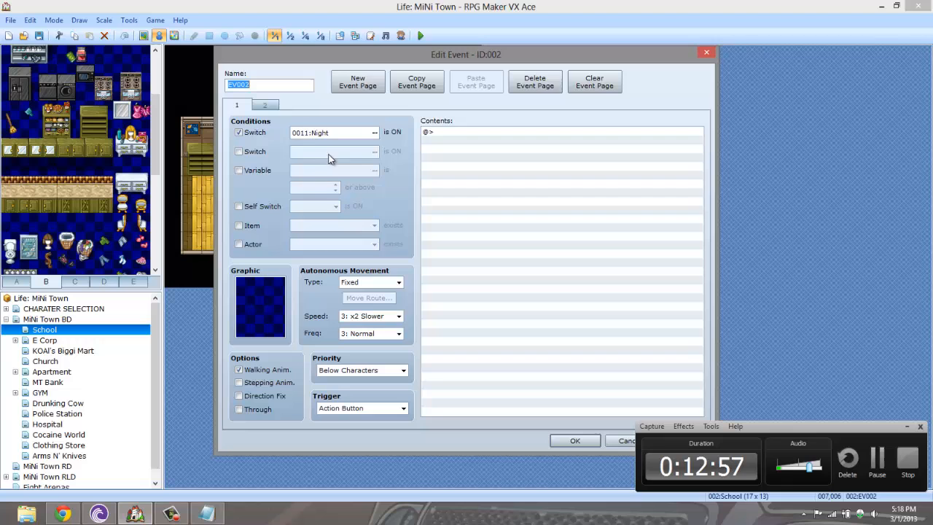
pyautogui.click(274, 105)
pyautogui.click(548, 215)
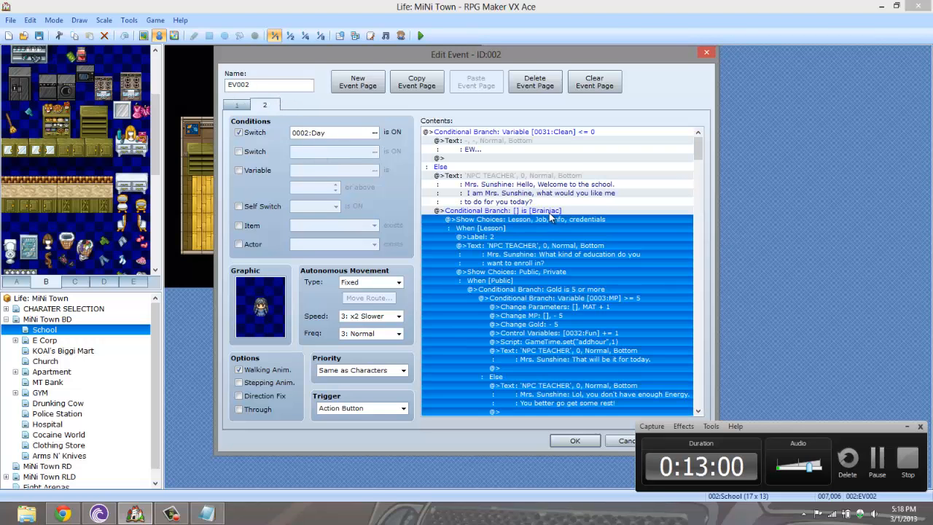
pyautogui.scroll(-2, 635, 148)
pyautogui.click(668, 189)
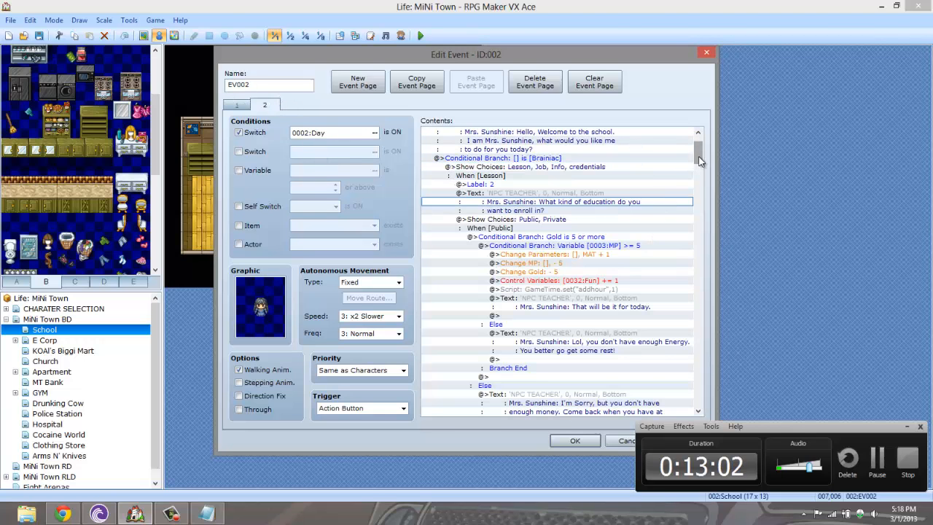
pyautogui.scroll(-10, 704, 195)
# Examine the credentials branch of the teacher's event, including the INT requirement and the four-part test's first math question.
pyautogui.moveTo(703, 194); pyautogui.dragTo(702, 228)
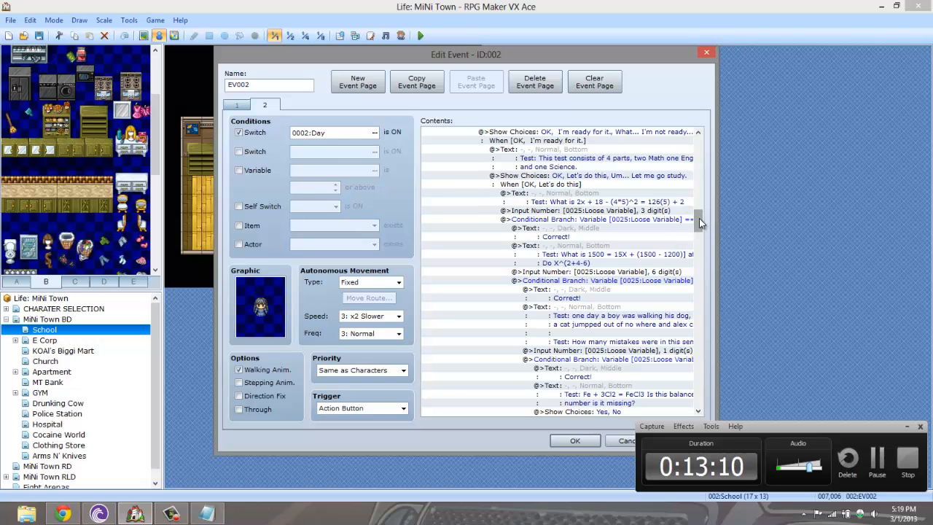
pyautogui.moveTo(699, 219); pyautogui.dragTo(701, 210)
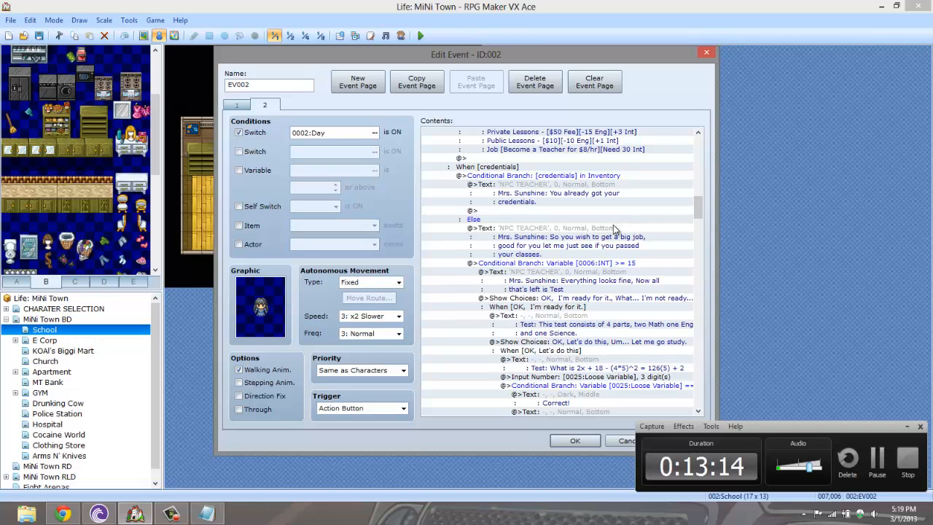
pyautogui.moveTo(697, 194); pyautogui.dragTo(695, 205)
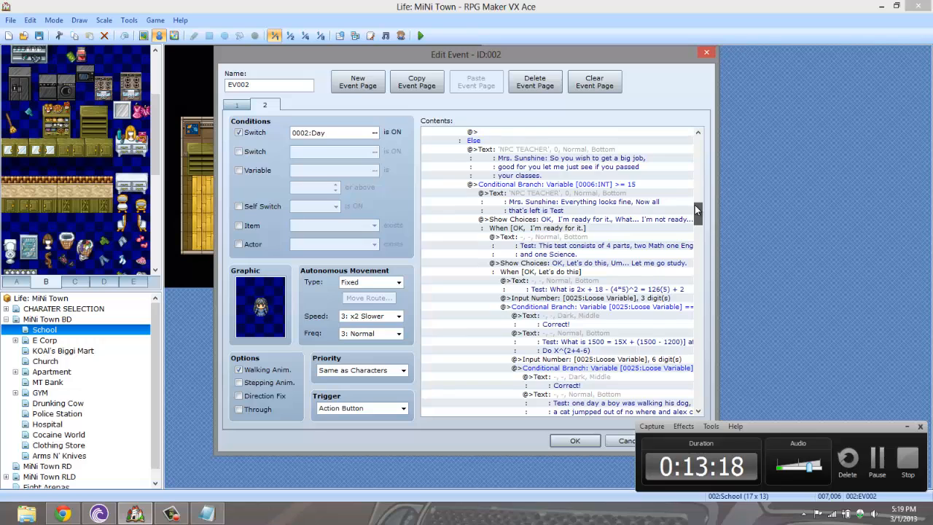
pyautogui.moveTo(695, 209); pyautogui.dragTo(686, 214)
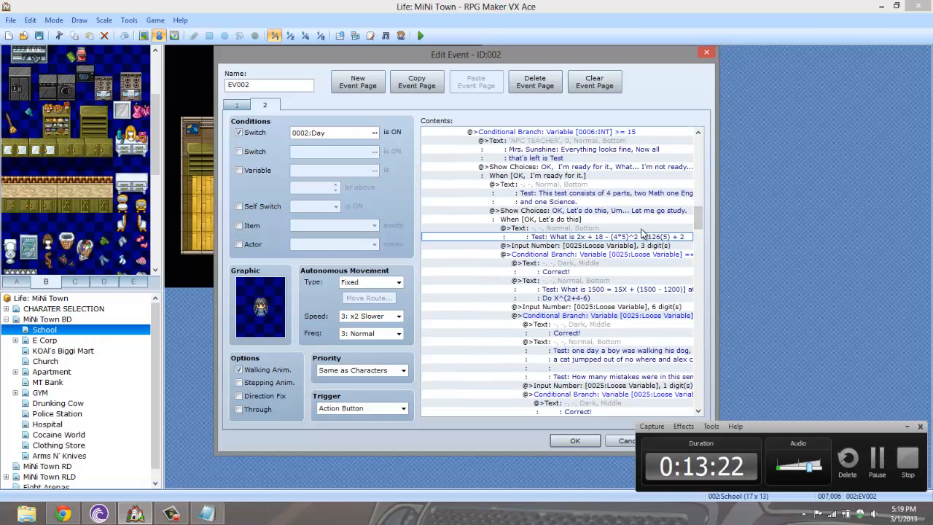
pyautogui.click(640, 247)
pyautogui.click(641, 236)
pyautogui.click(640, 220)
pyautogui.click(601, 235)
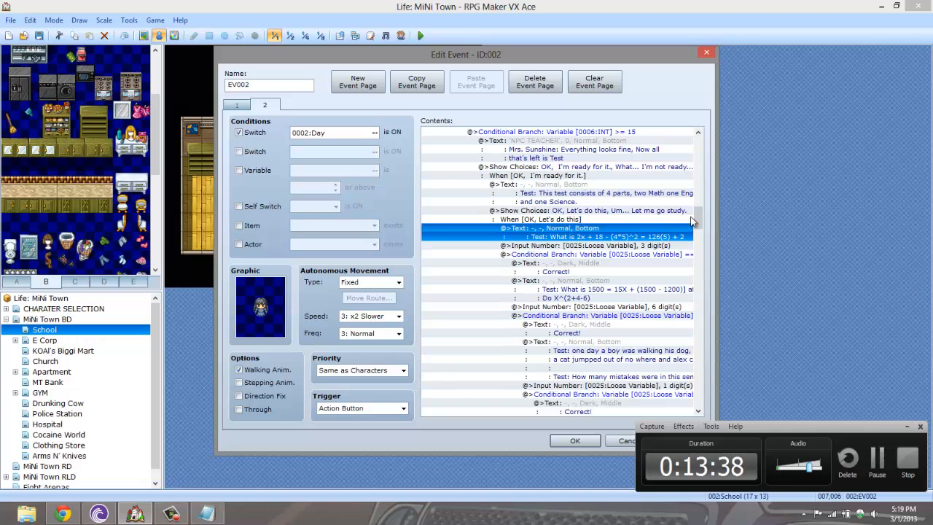
pyautogui.moveTo(696, 215)
pyautogui.mouseDown()
pyautogui.moveTo(697, 223)
pyautogui.moveTo(697, 215)
pyautogui.mouseUp()
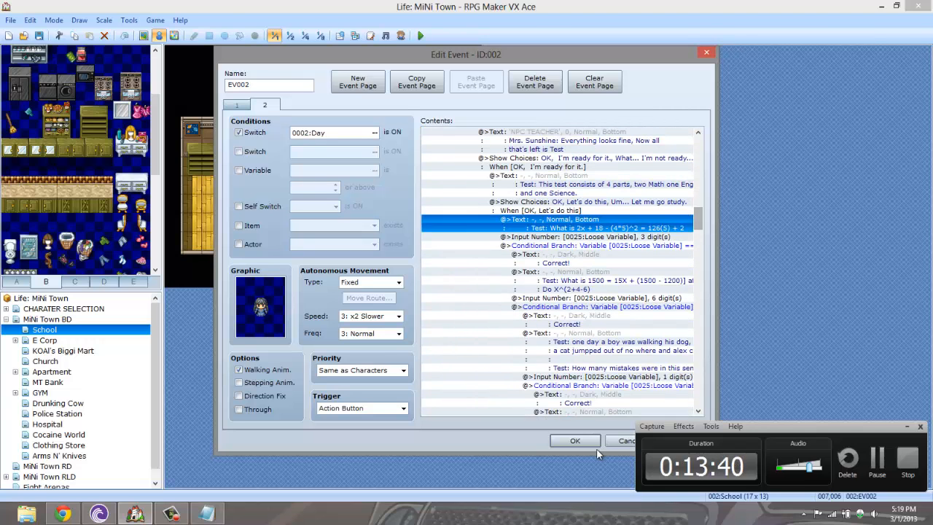
# Close the teacher's event and look through the E Corp, KOAI's Biggi Mart and Church maps.
pyautogui.click(587, 441)
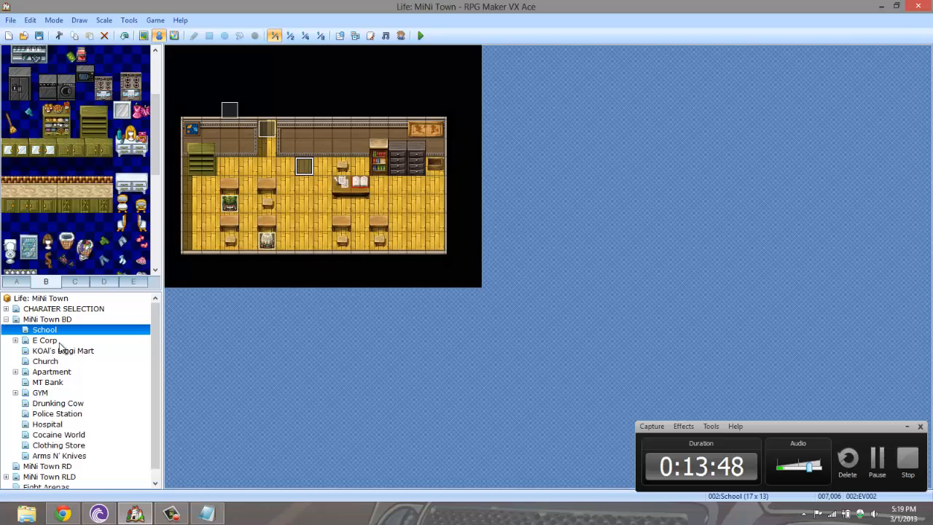
pyautogui.click(62, 343)
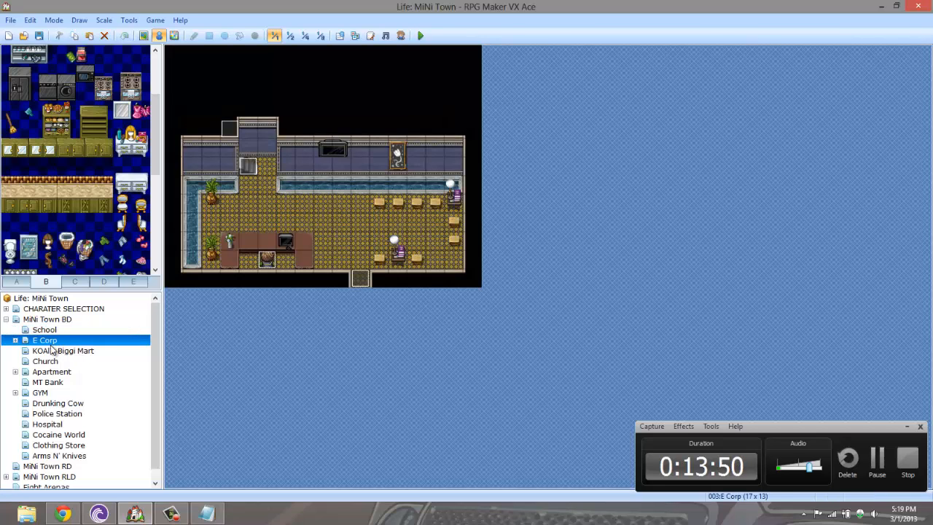
pyautogui.click(54, 350)
pyautogui.click(53, 361)
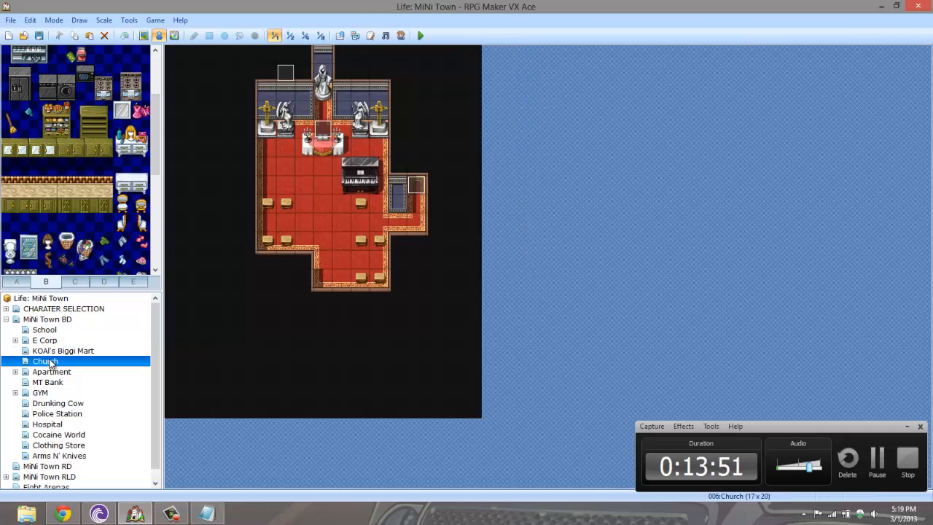
# Examine the Version Number script's flavor text, version and window settings in the Script Editor, and close the editor.
pyautogui.click(370, 36)
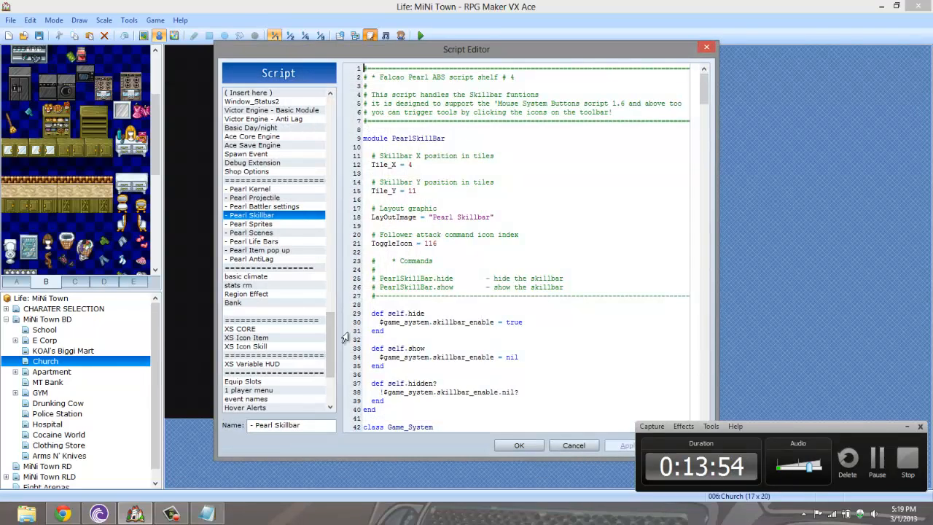
pyautogui.moveTo(326, 356); pyautogui.dragTo(323, 411)
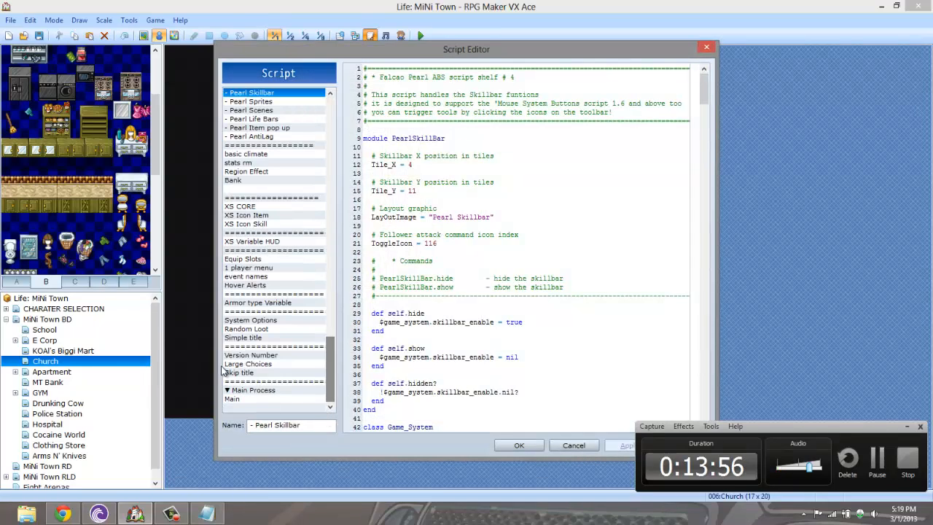
pyautogui.click(248, 355)
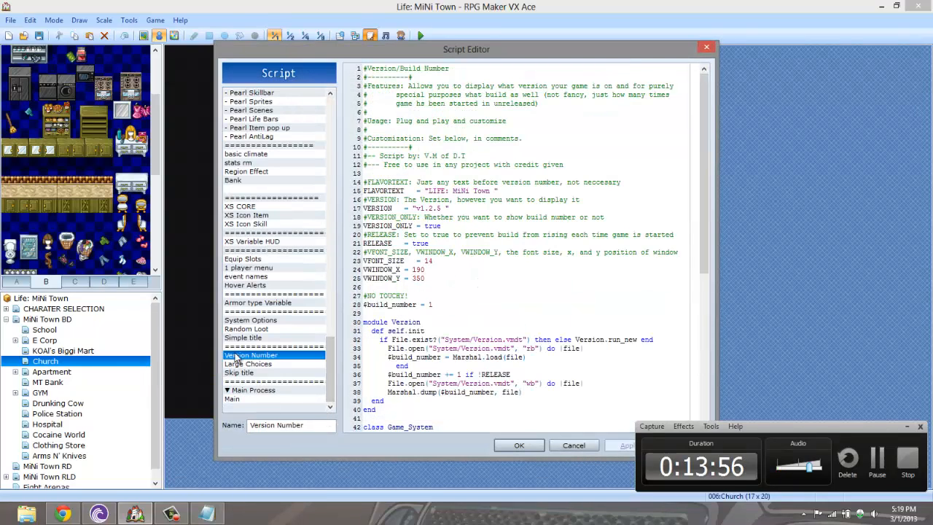
pyautogui.click(467, 297)
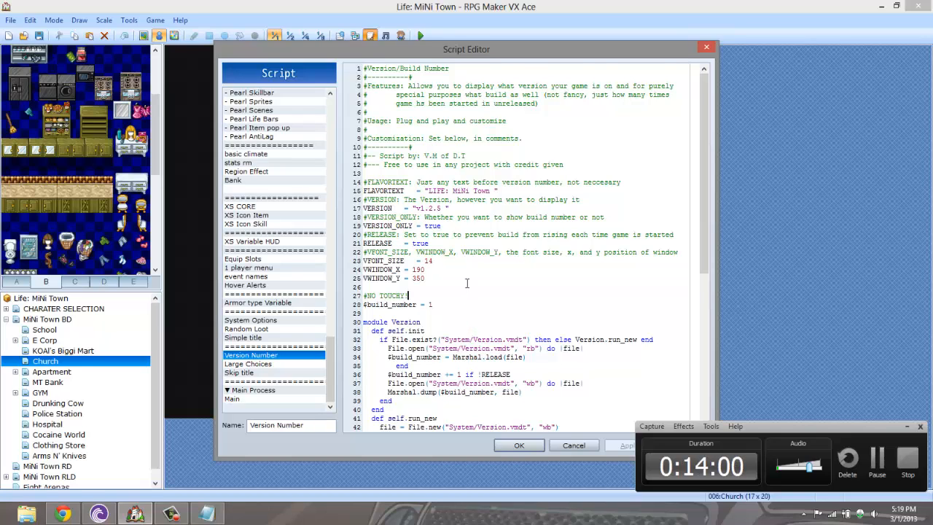
pyautogui.scroll(-1, 468, 277)
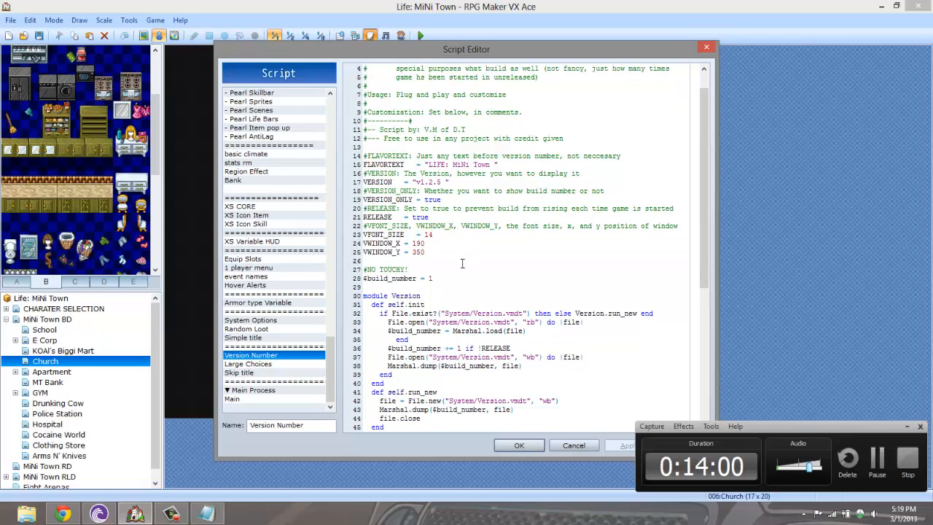
pyautogui.click(522, 446)
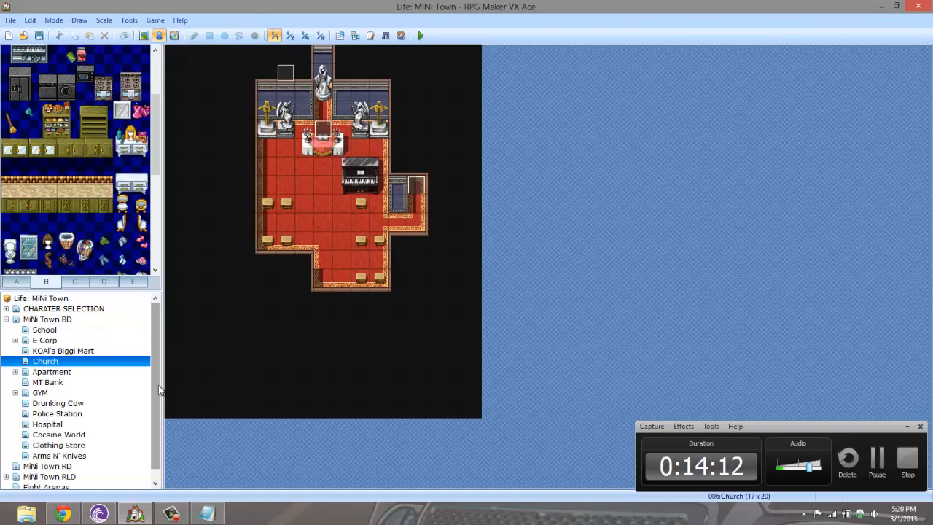
# Look through the remaining MiNi Town BD submaps, including Police Station, Hospital, Cocaine World, Clothing Store and Arms N' Knives.
pyautogui.scroll(-1, 158, 384)
pyautogui.click(71, 385)
pyautogui.click(62, 403)
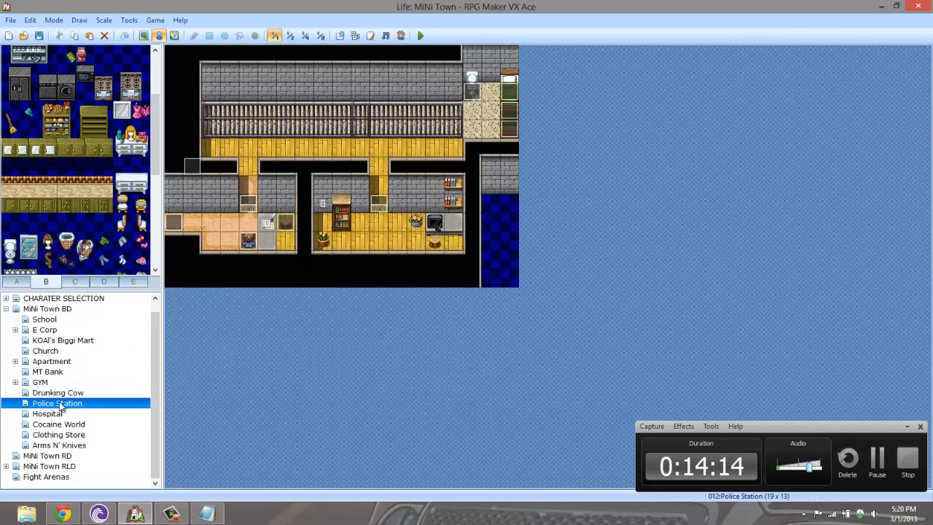
pyautogui.click(58, 414)
pyautogui.click(41, 425)
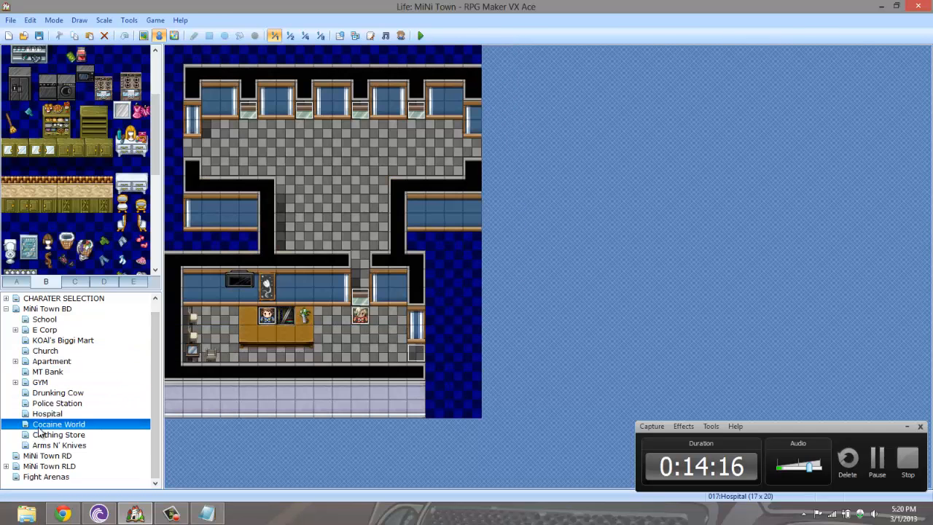
pyautogui.click(71, 413)
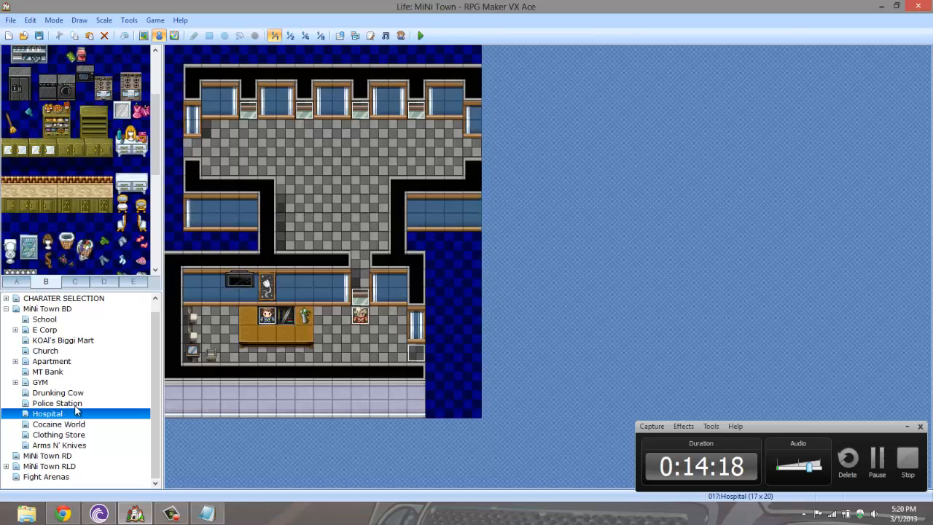
pyautogui.click(80, 426)
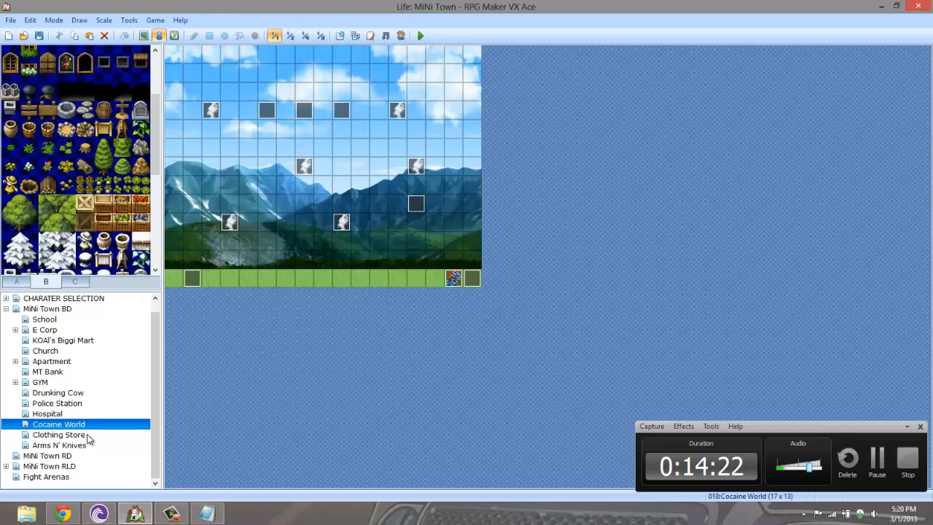
pyautogui.click(80, 436)
pyautogui.click(71, 444)
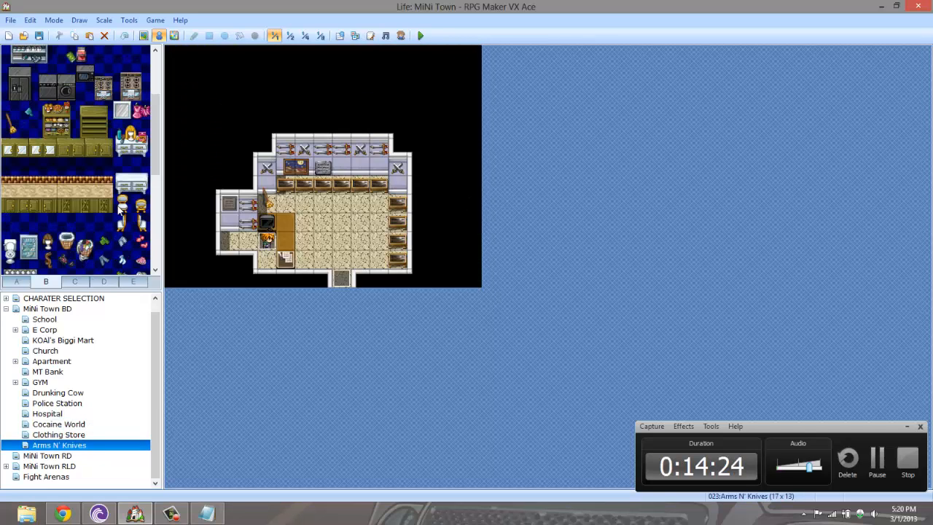